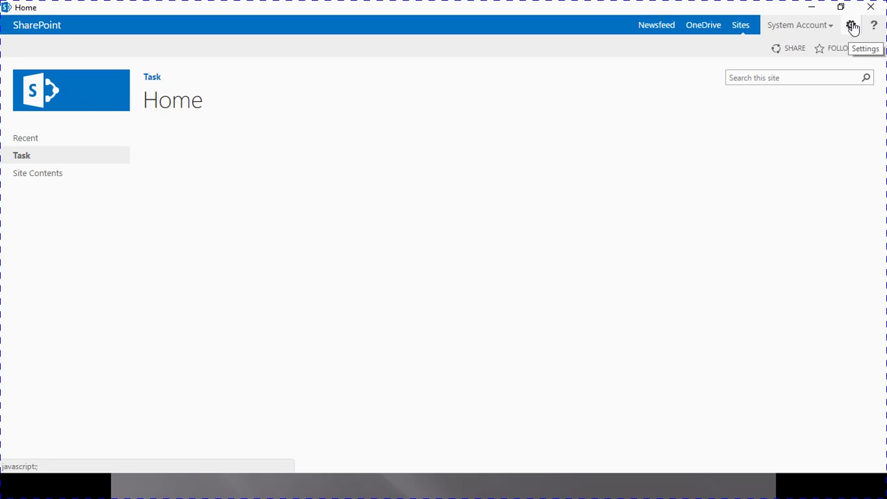
# Open the page for adding apps to the site and search it for "Task".
pyautogui.click(852, 26)
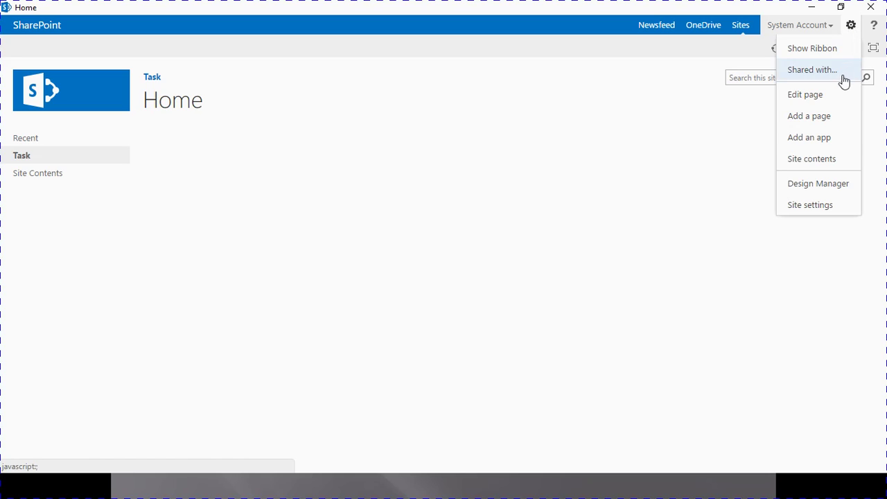
pyautogui.click(812, 142)
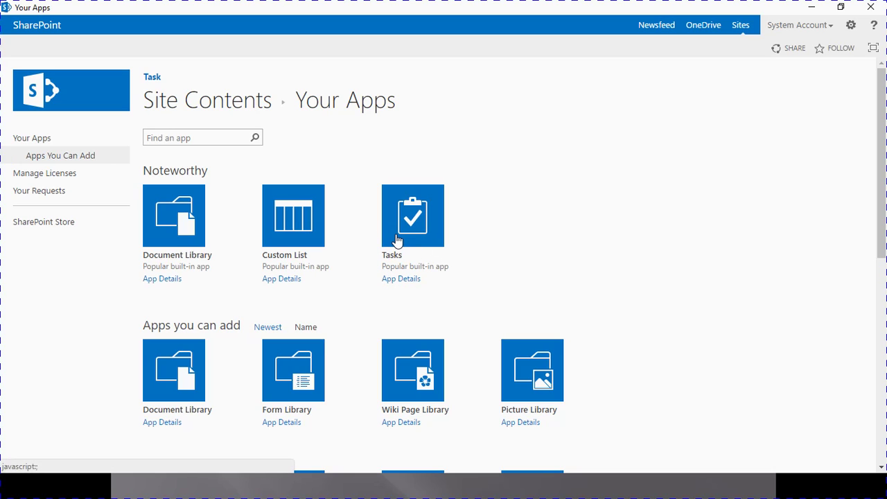
pyautogui.click(189, 137)
pyautogui.write('Task')
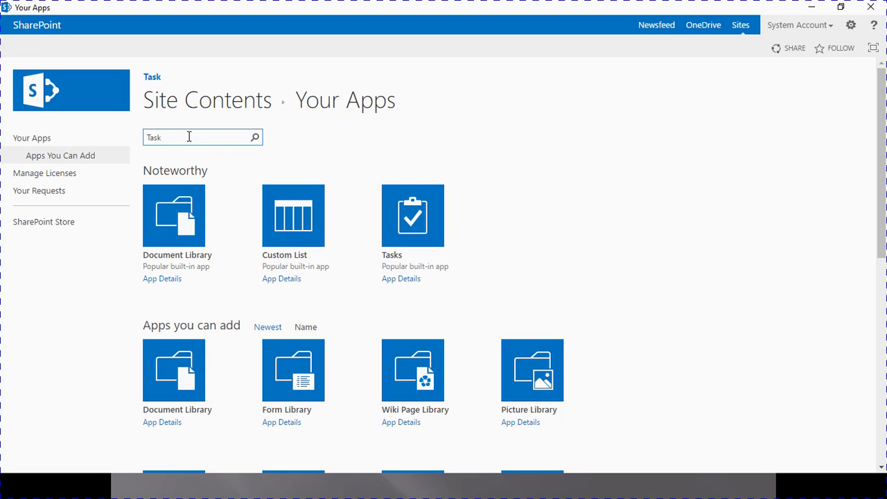
pyautogui.press('Return')
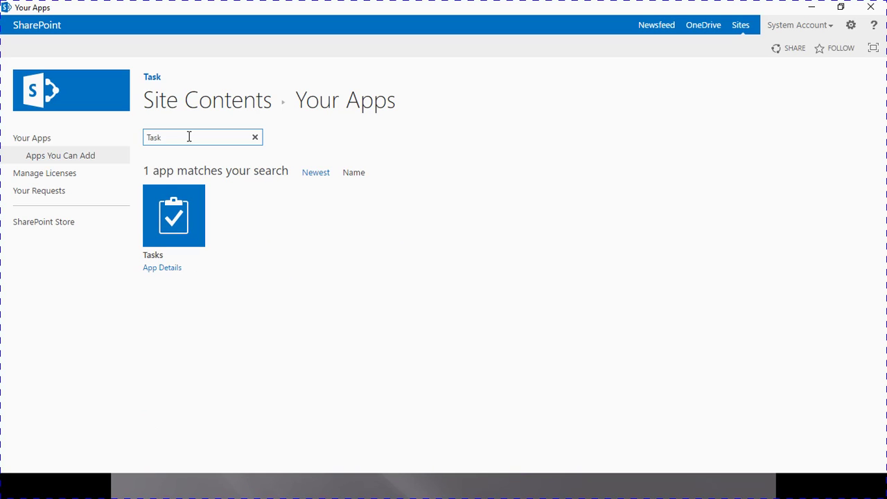
# Add the Tasks app to the site with the name "Tasks".
pyautogui.click(152, 257)
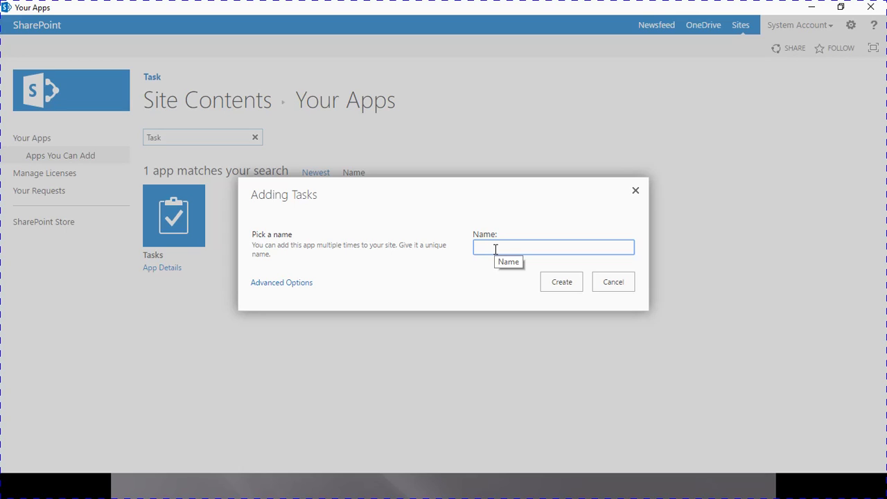
pyautogui.write('Taks')
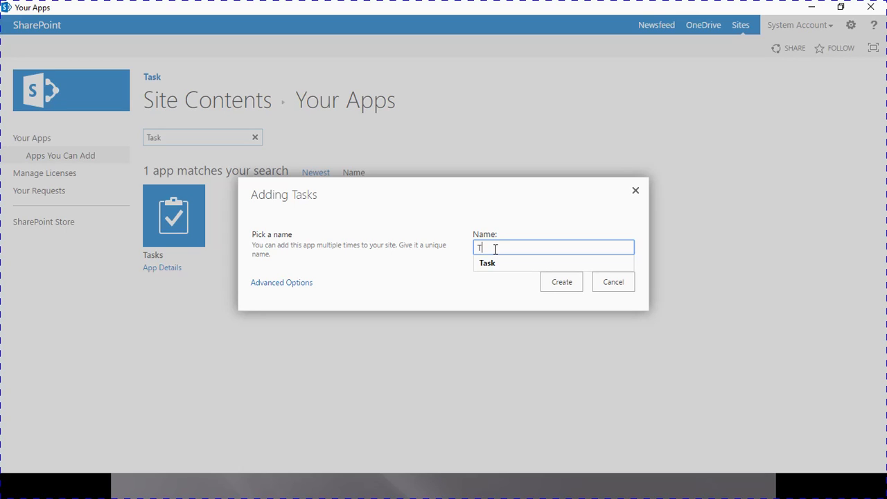
pyautogui.press('BackSpace')
pyautogui.press('BackSpace')
pyautogui.write('sks')
pyautogui.click(563, 283)
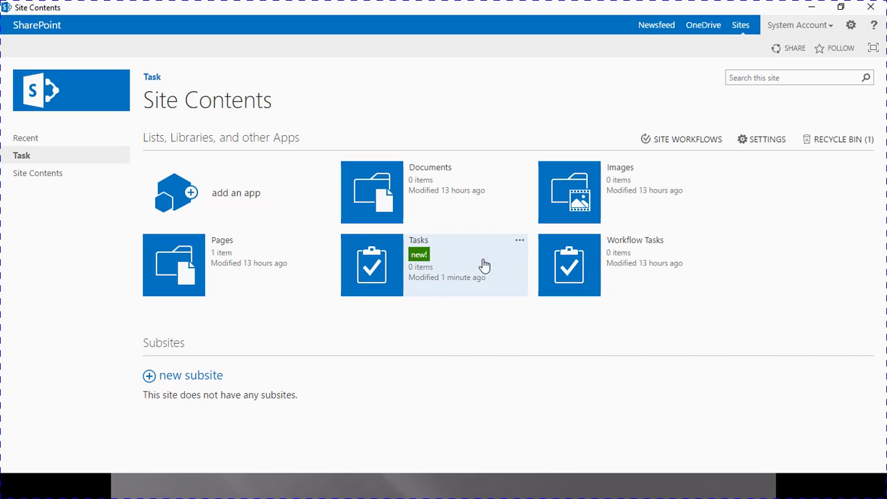
# Open the new Tasks list and look over its additional views.
pyautogui.click(424, 243)
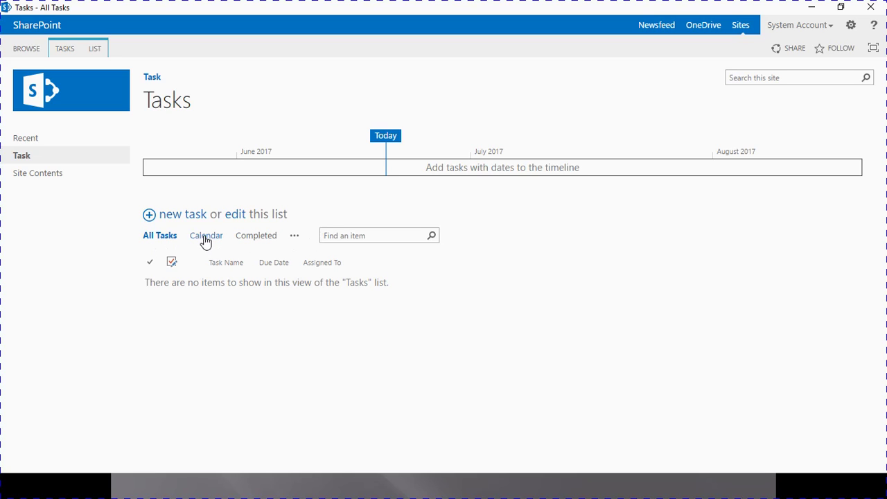
pyautogui.click(296, 239)
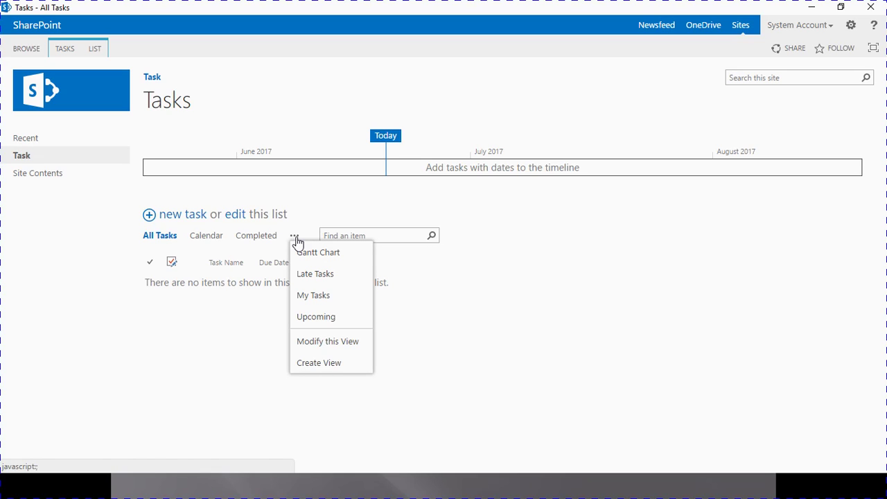
pyautogui.click(206, 326)
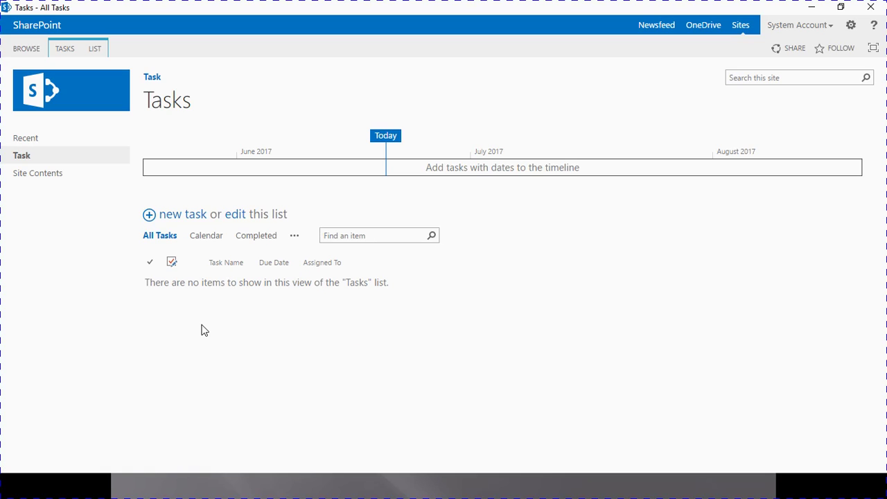
# Examine the full set of fields in a new task form, including the extra ones, and return to the Tasks list.
pyautogui.click(189, 218)
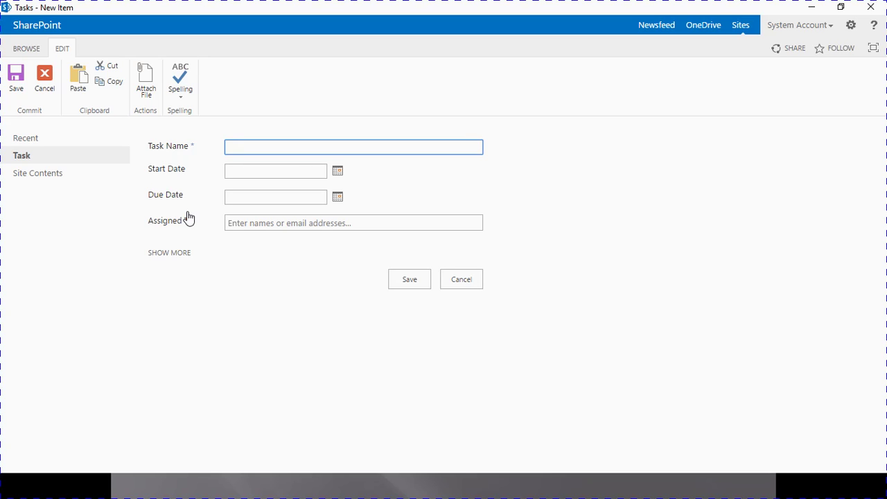
pyautogui.click(174, 255)
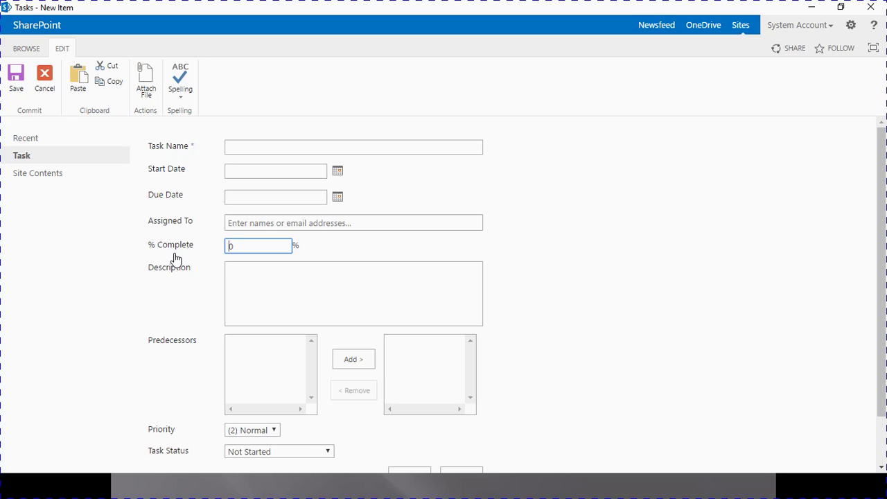
pyautogui.scroll(-2, 184, 274)
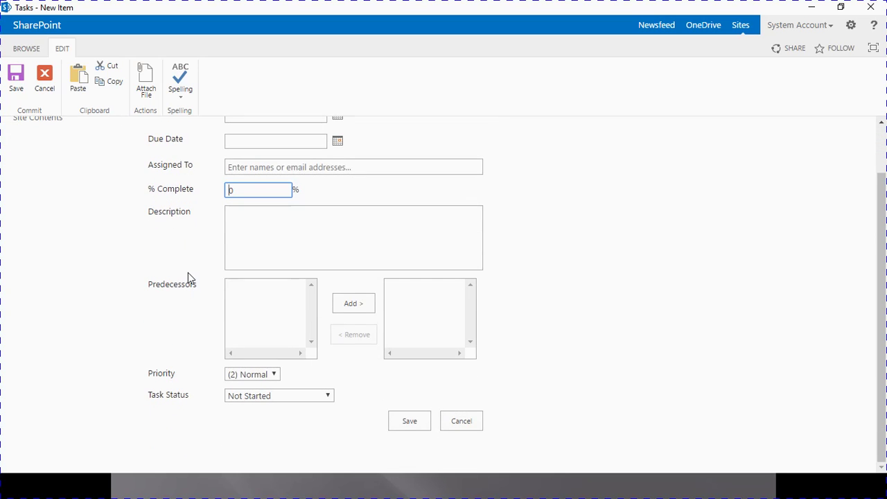
pyautogui.scroll(2, 187, 276)
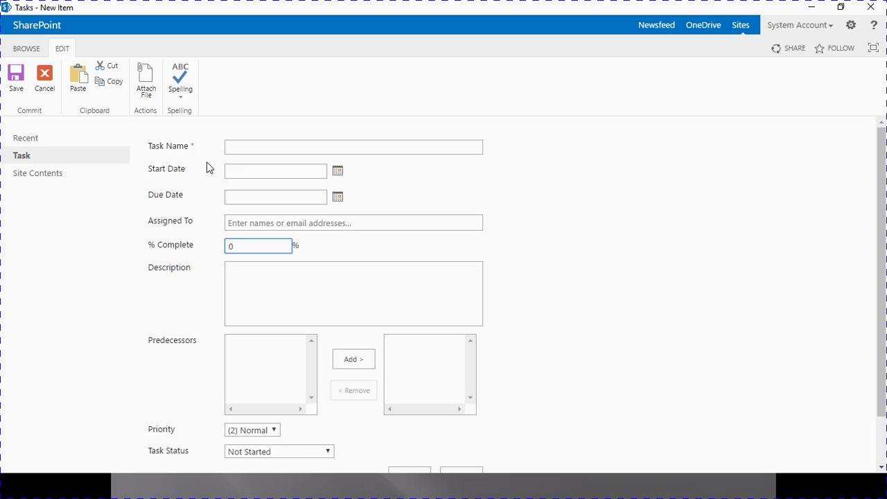
pyautogui.scroll(-2, 207, 169)
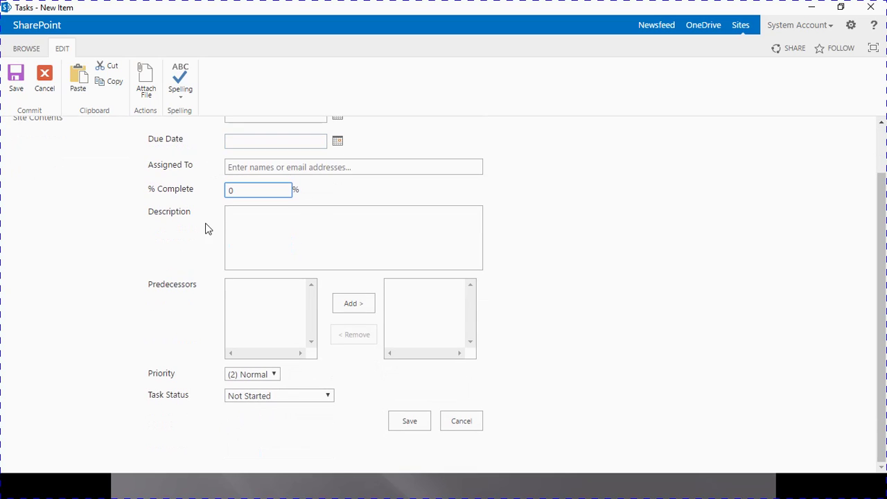
pyautogui.scroll(2, 186, 318)
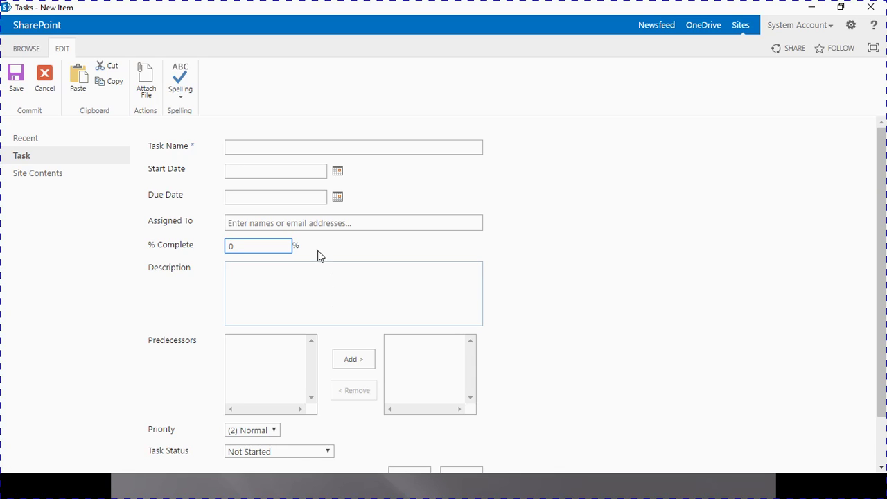
pyautogui.click(35, 50)
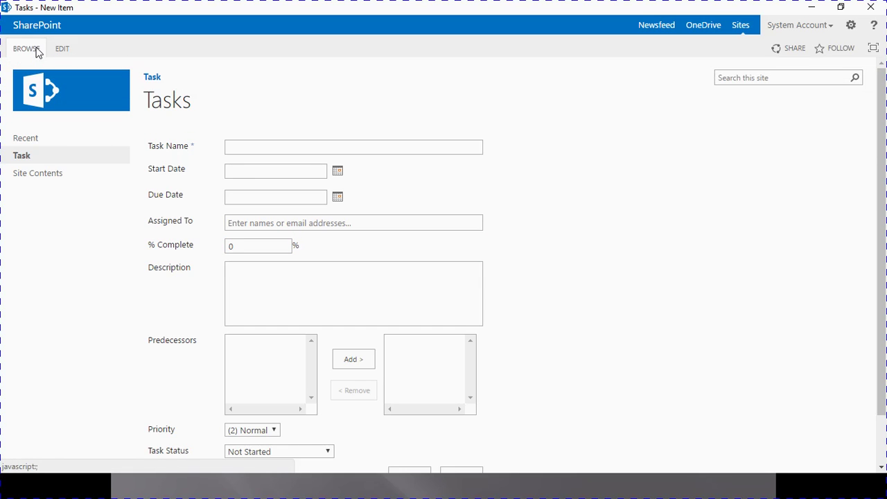
pyautogui.click(175, 106)
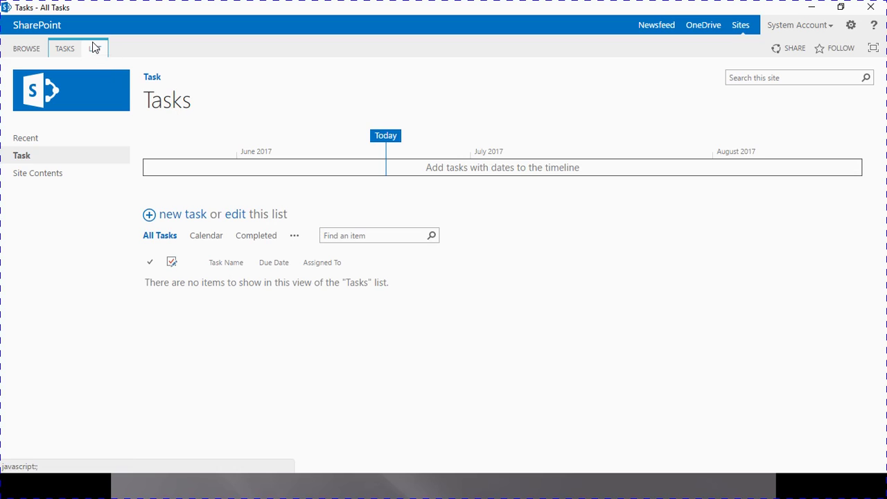
# In the Tasks list settings, make the Assigned To column require information and save the column change.
pyautogui.click(94, 50)
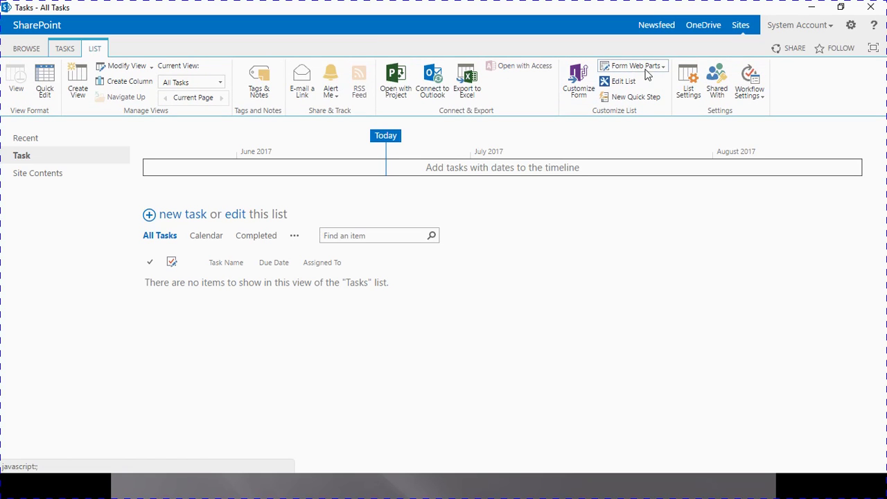
pyautogui.click(689, 90)
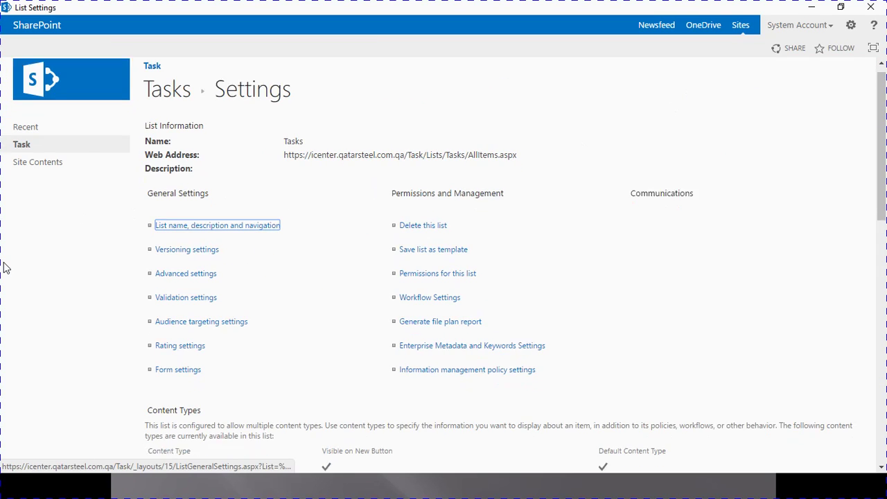
pyautogui.scroll(-5, 3, 268)
pyautogui.scroll(-4, 4, 267)
pyautogui.scroll(4, 6, 268)
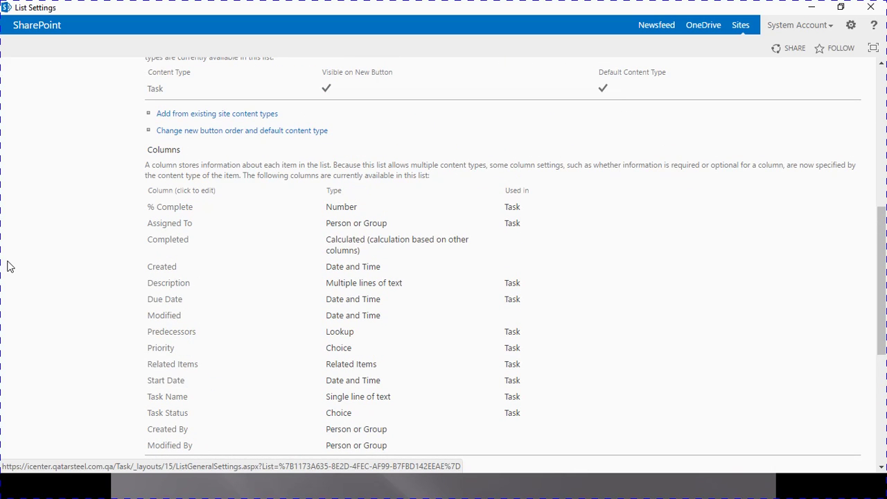
pyautogui.scroll(-2, 9, 267)
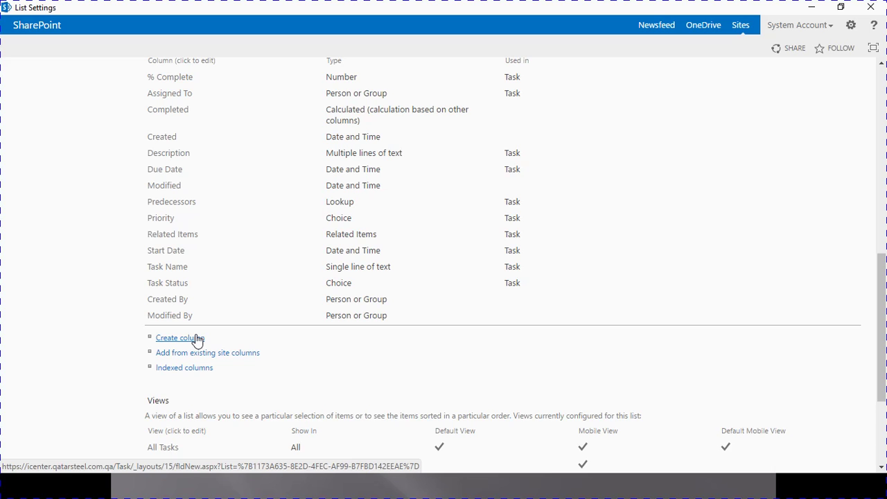
pyautogui.scroll(2, 69, 278)
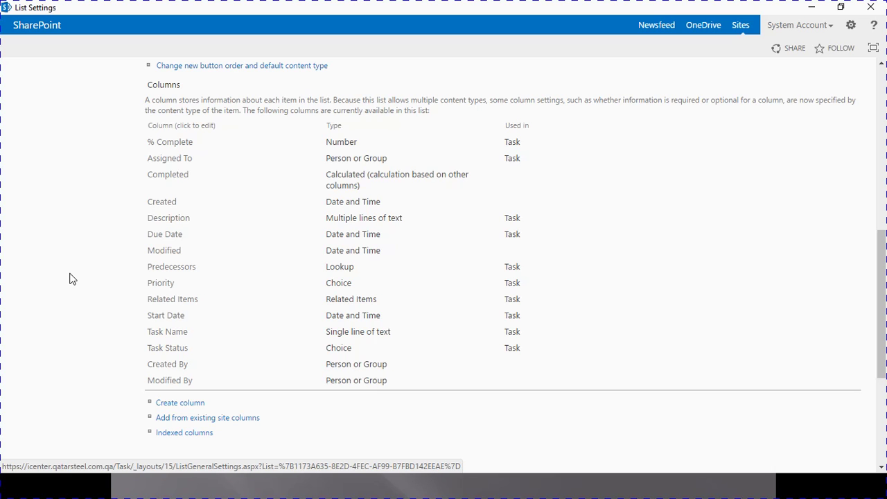
pyautogui.click(168, 159)
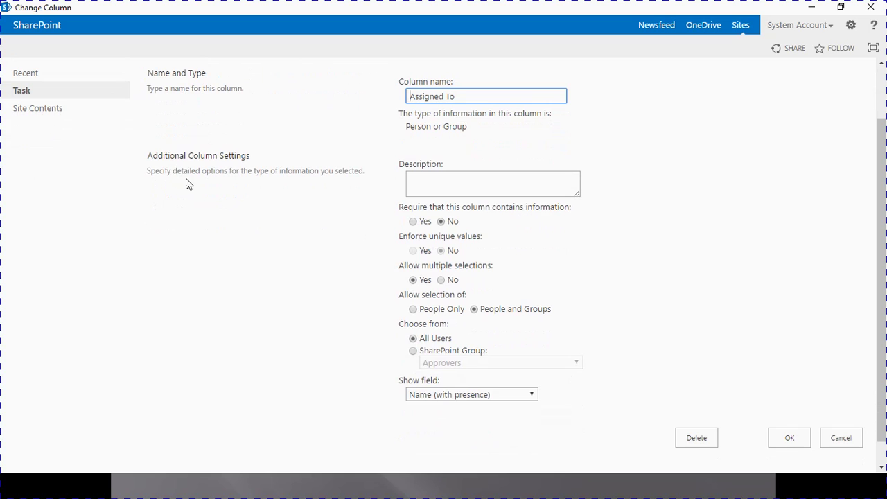
pyautogui.click(414, 222)
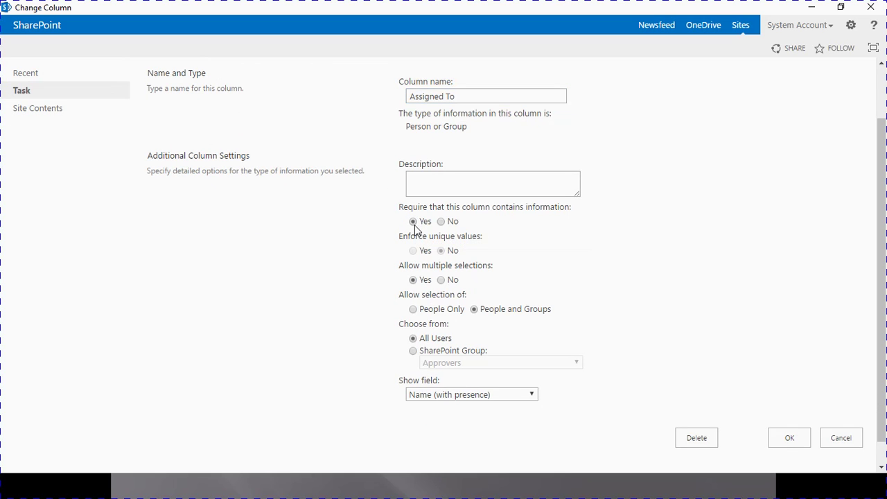
pyautogui.scroll(-1, 596, 291)
pyautogui.click(786, 406)
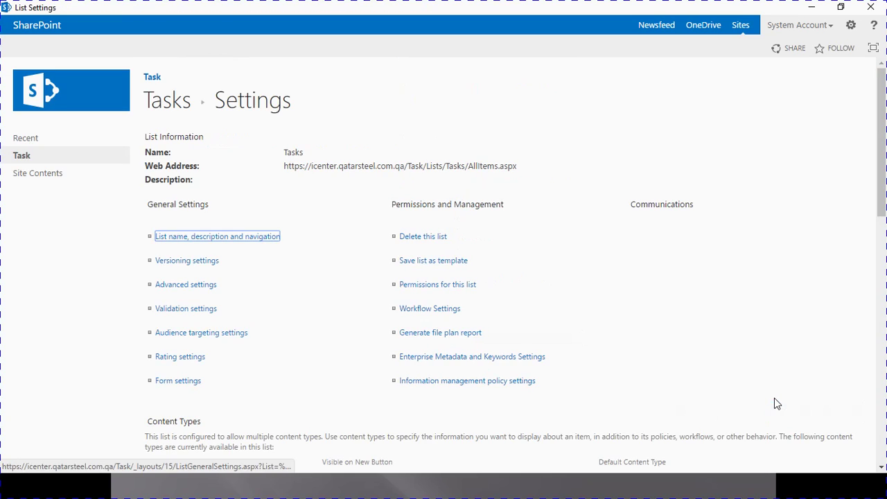
# Try to save a blank new task in the Tasks list to test the required fields.
pyautogui.scroll(-5, 739, 361)
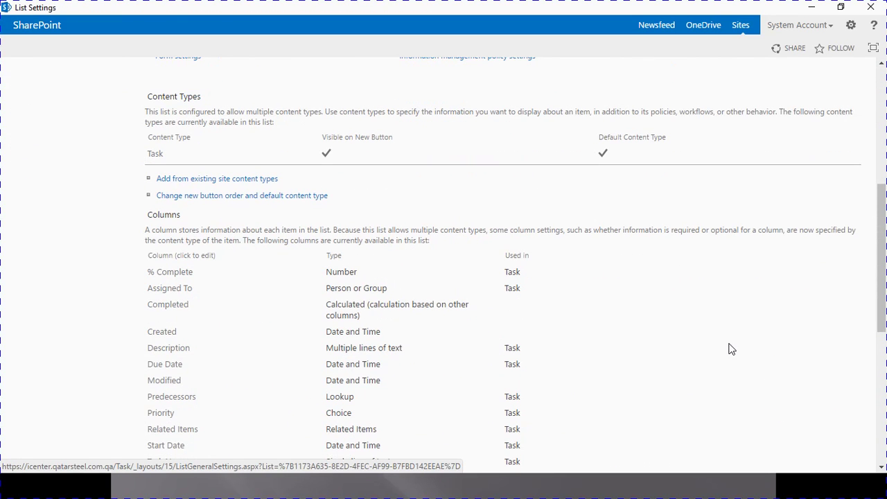
pyautogui.scroll(5, 724, 343)
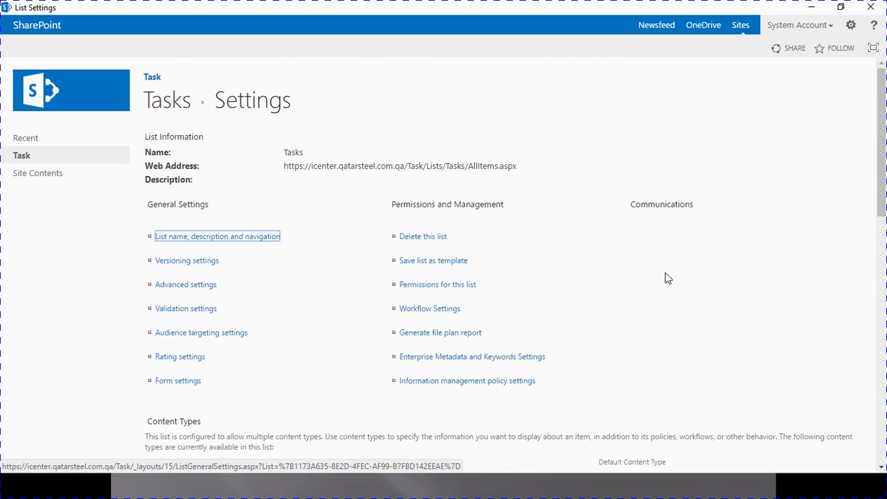
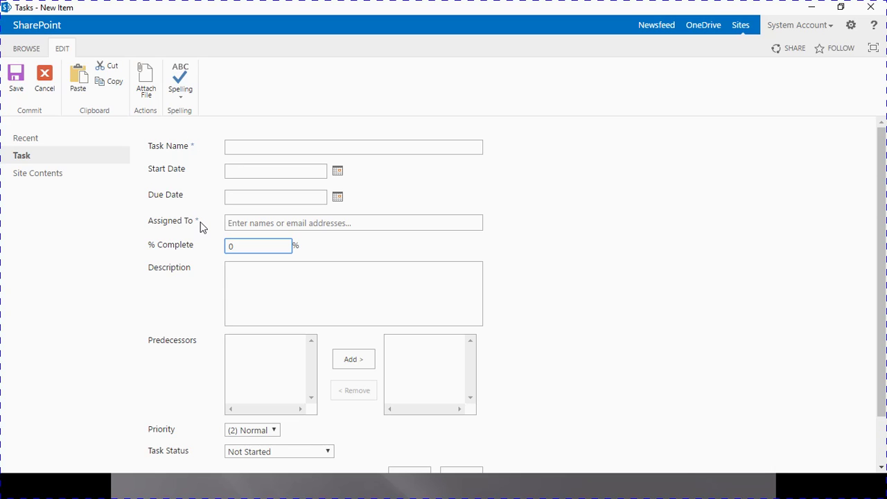
pyautogui.scroll(-2, 277, 312)
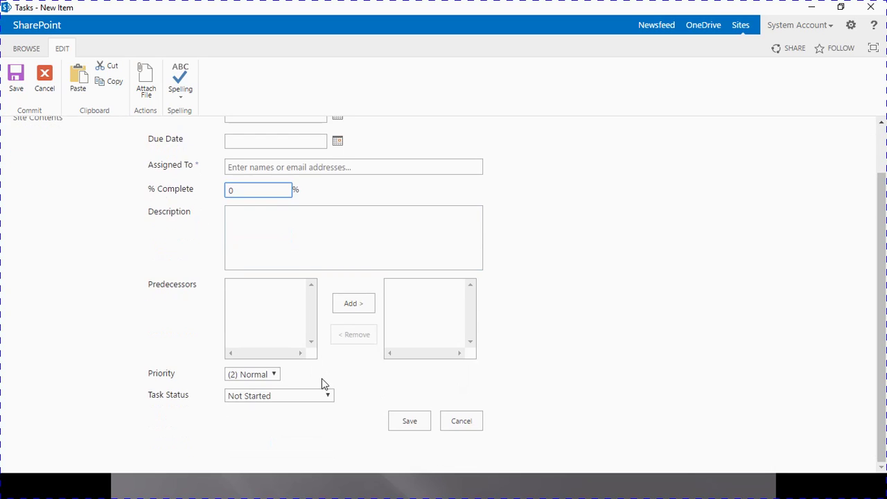
pyautogui.click(418, 420)
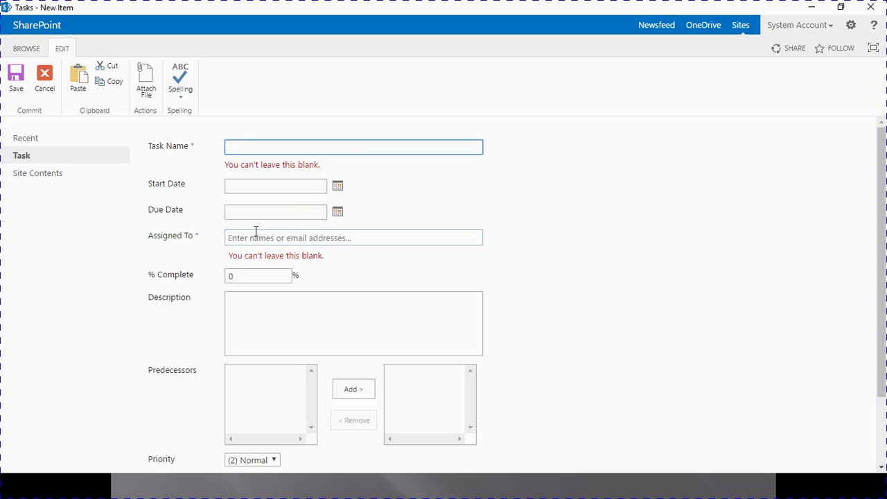
# Activate the Description field of the new task and view the available Priority choices.
pyautogui.scroll(-1, 254, 244)
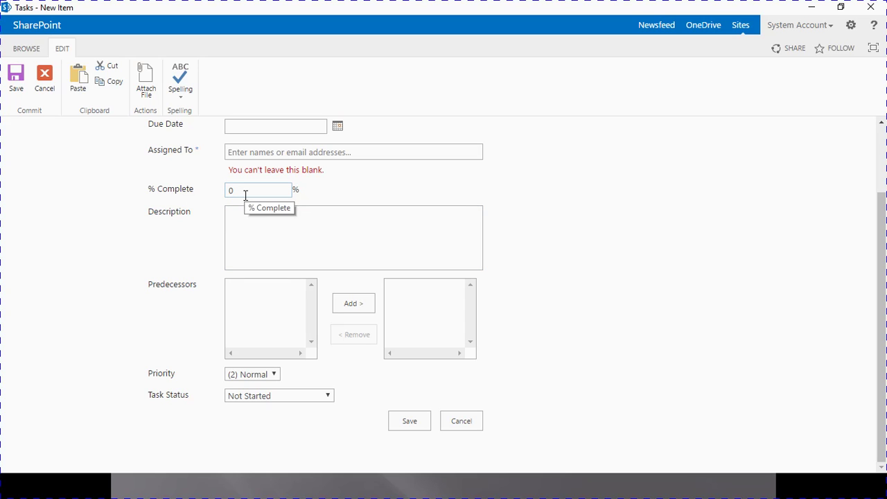
pyautogui.click(251, 232)
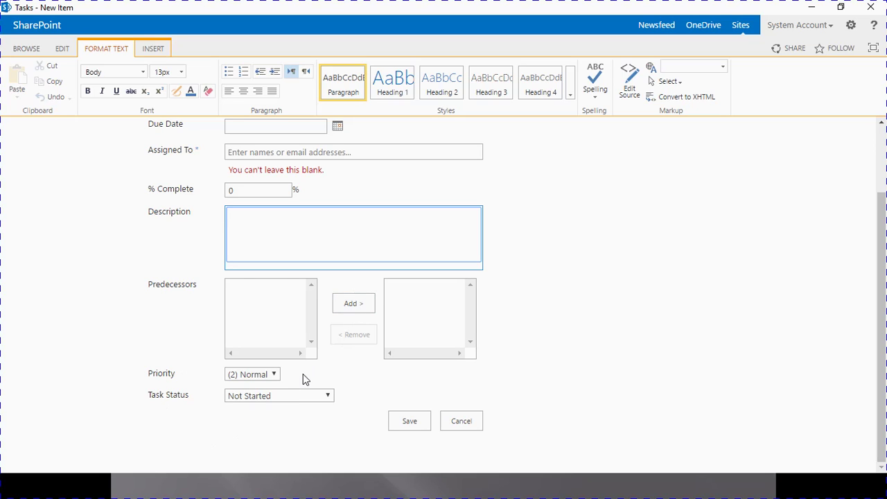
pyautogui.click(274, 375)
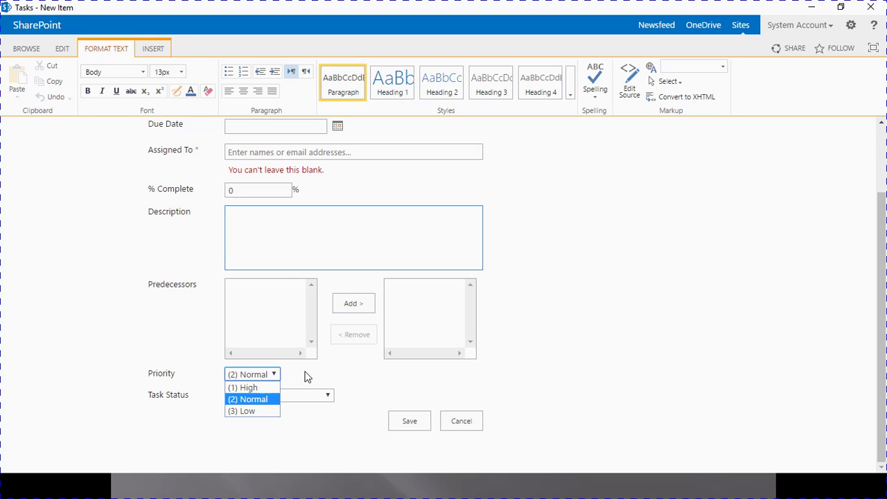
pyautogui.click(305, 376)
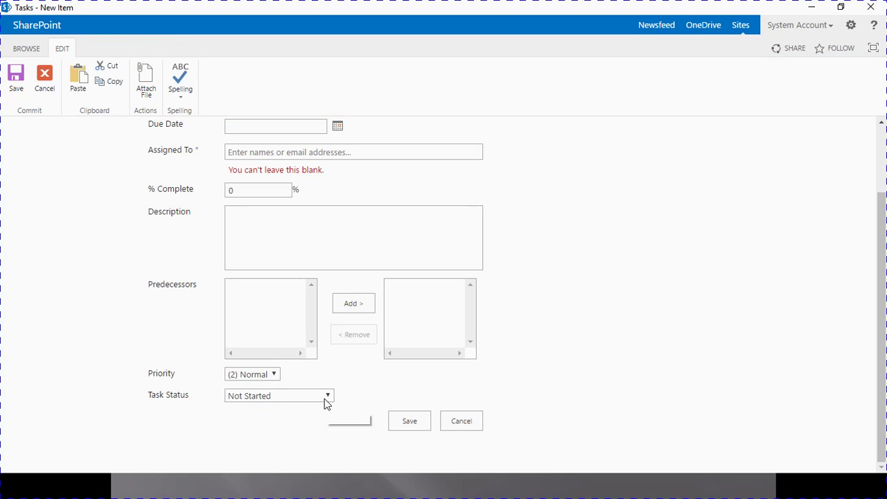
# View the available Task Status choices of the new task without changing the selection.
pyautogui.click(329, 398)
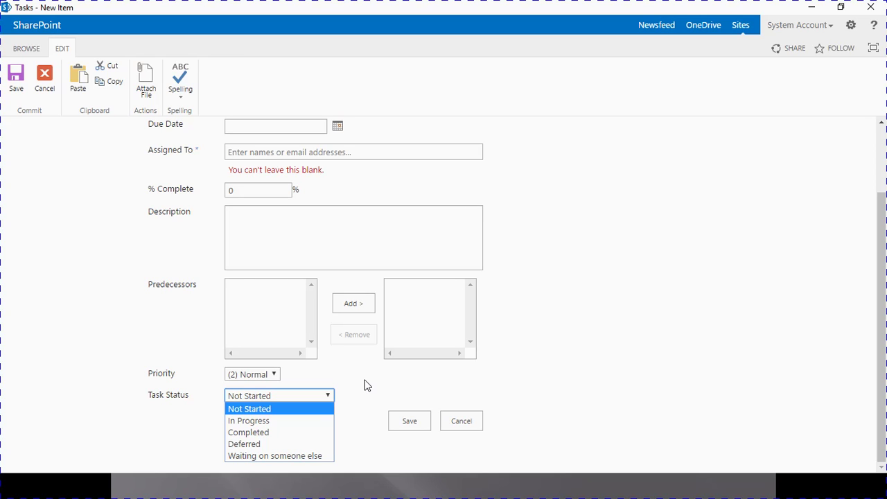
pyautogui.click(551, 340)
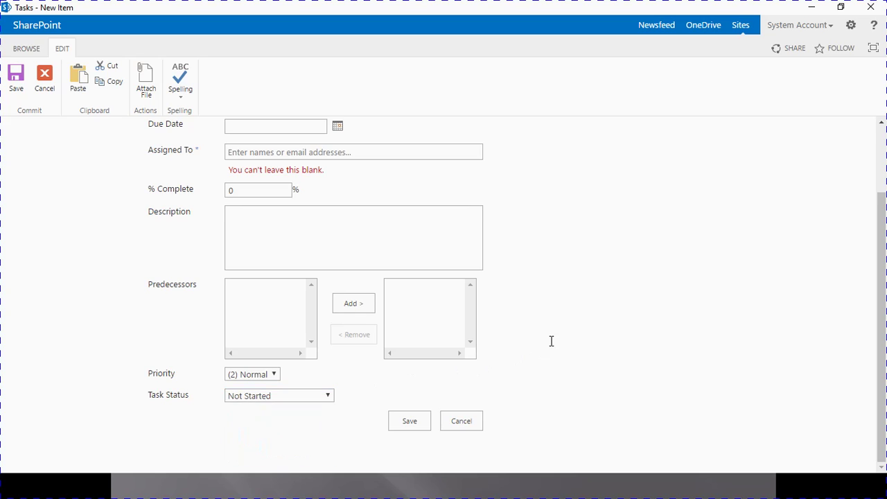
# Name the new task First Task, with start date 6/19/2017 and due date 6/26/2017.
pyautogui.scroll(3, 551, 341)
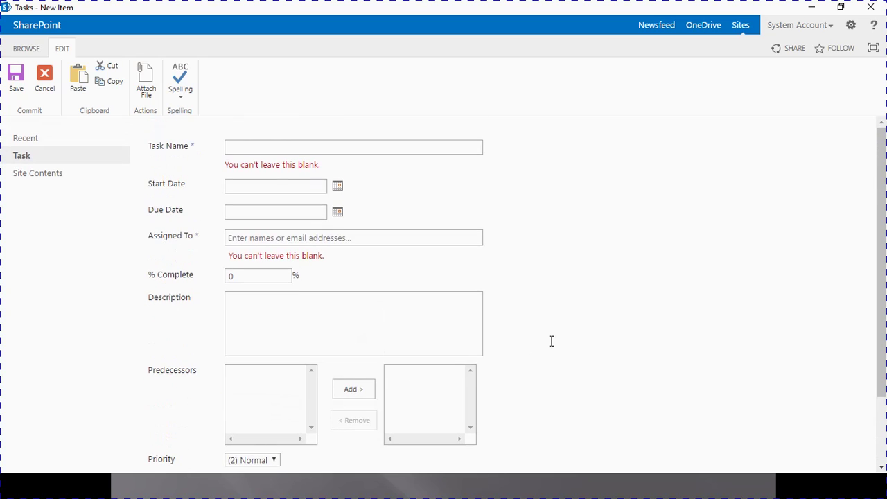
pyautogui.click(315, 149)
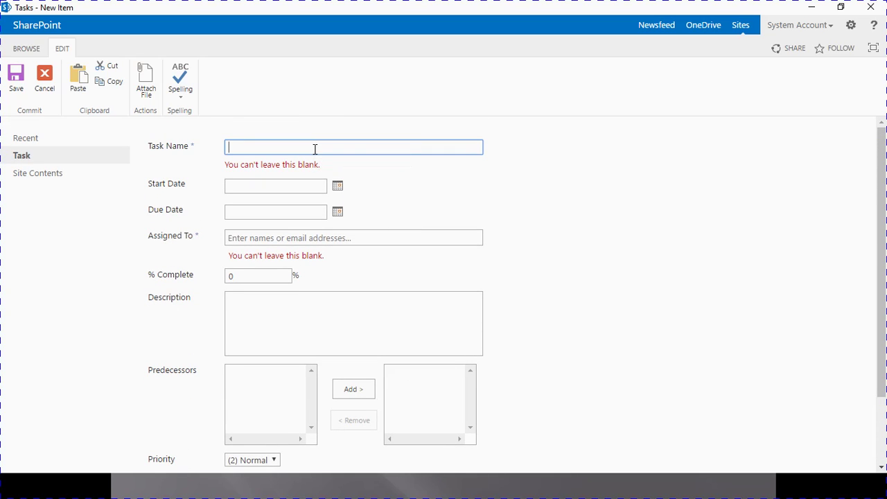
pyautogui.write('First Task')
pyautogui.click(337, 187)
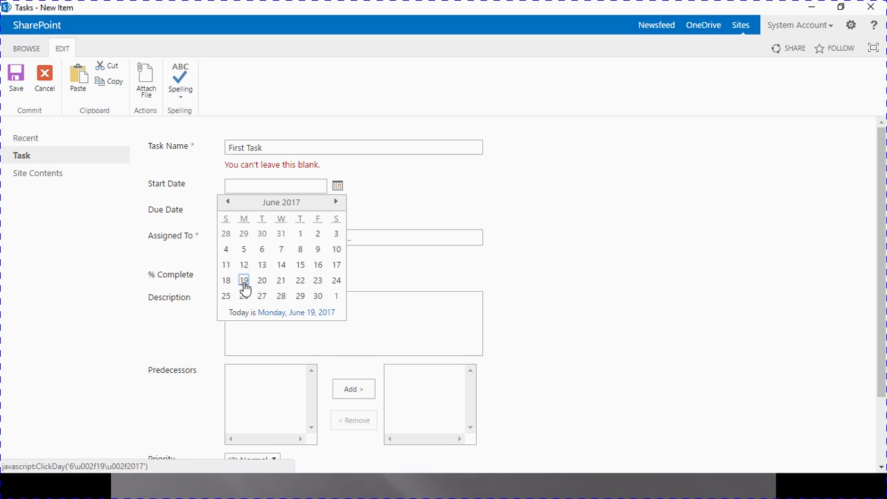
pyautogui.click(244, 282)
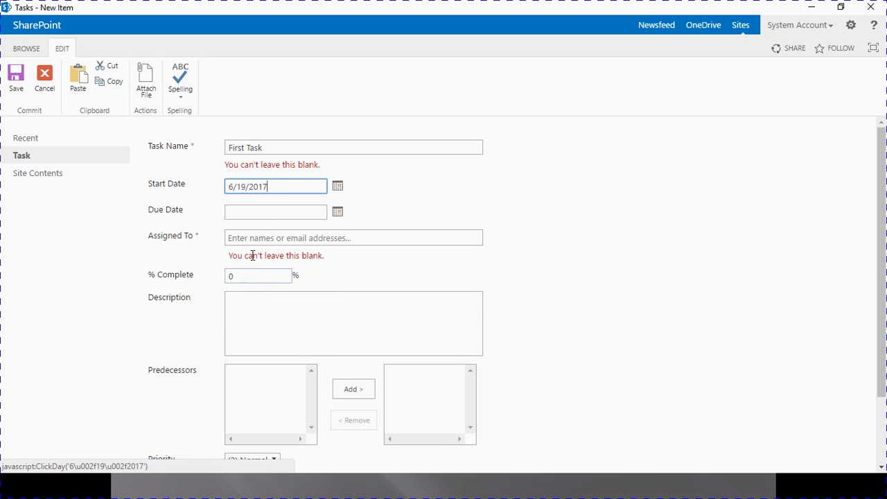
pyautogui.click(338, 213)
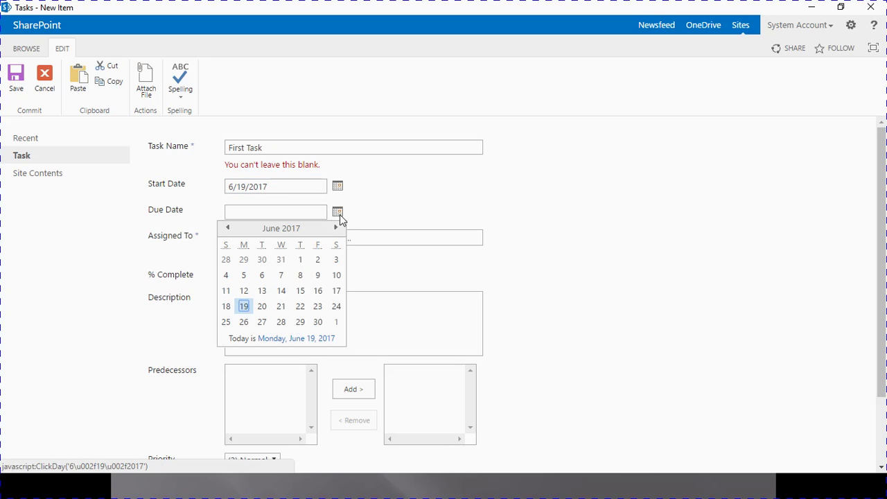
pyautogui.click(243, 322)
# Assign the task to the NEMX Test account and enter the description "This is a initail task".
pyautogui.click(244, 237)
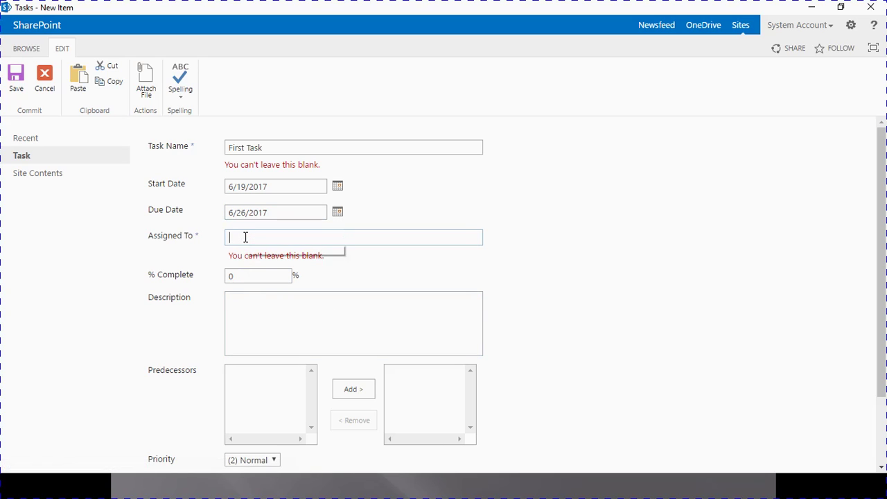
pyautogui.write('nemxt')
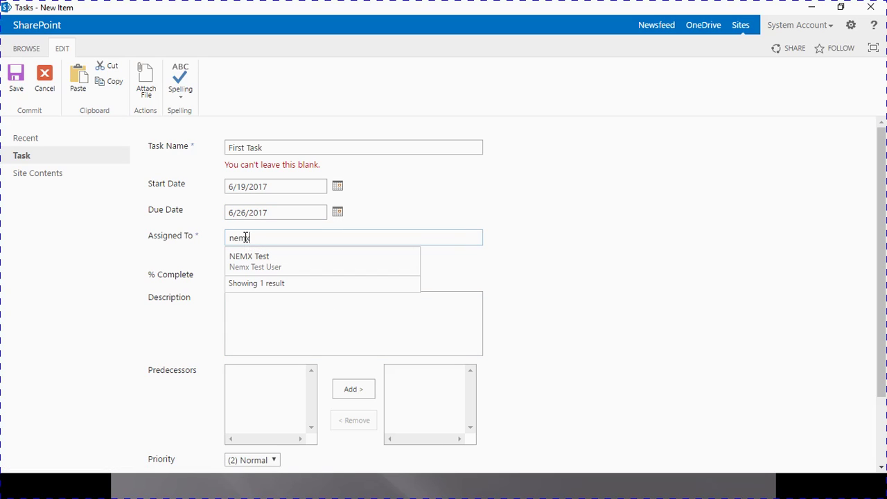
pyautogui.click(245, 262)
pyautogui.click(250, 319)
pyautogui.write('T')
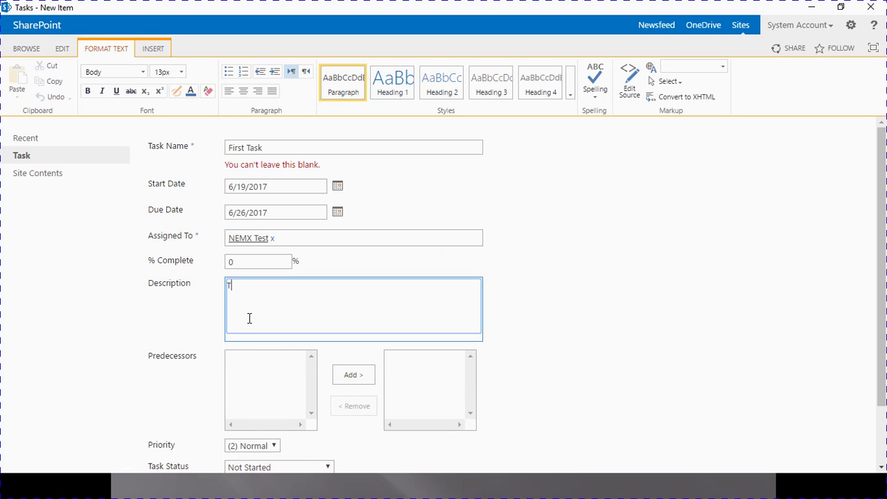
pyautogui.write('his is a initail task')
pyautogui.click(616, 323)
# Set the new task's Priority to (1) High and save the task.
pyautogui.scroll(-1, 618, 330)
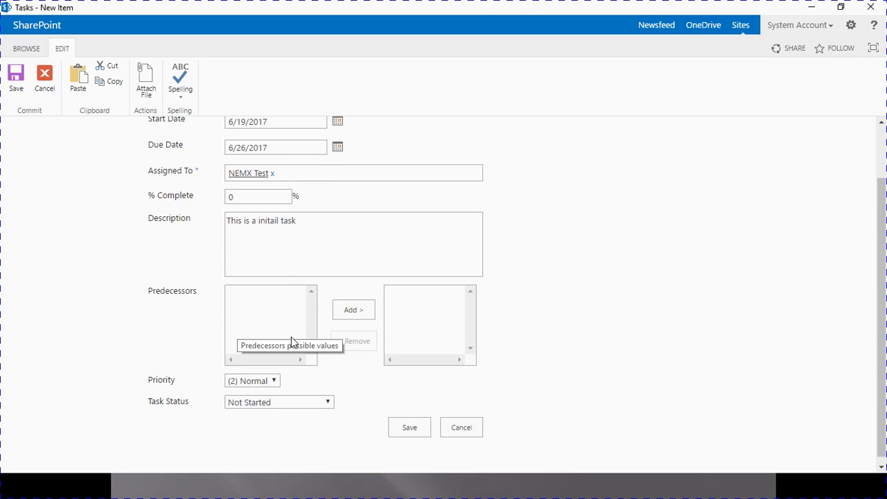
pyautogui.scroll(-1, 291, 340)
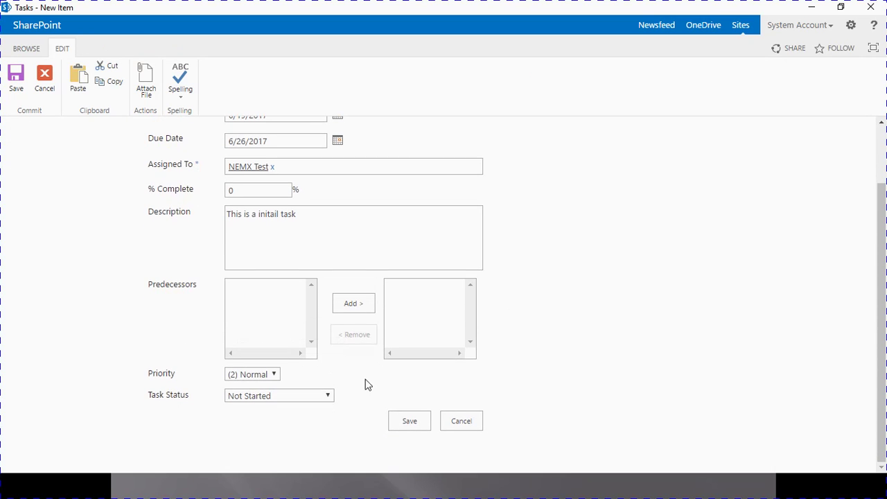
pyautogui.click(240, 377)
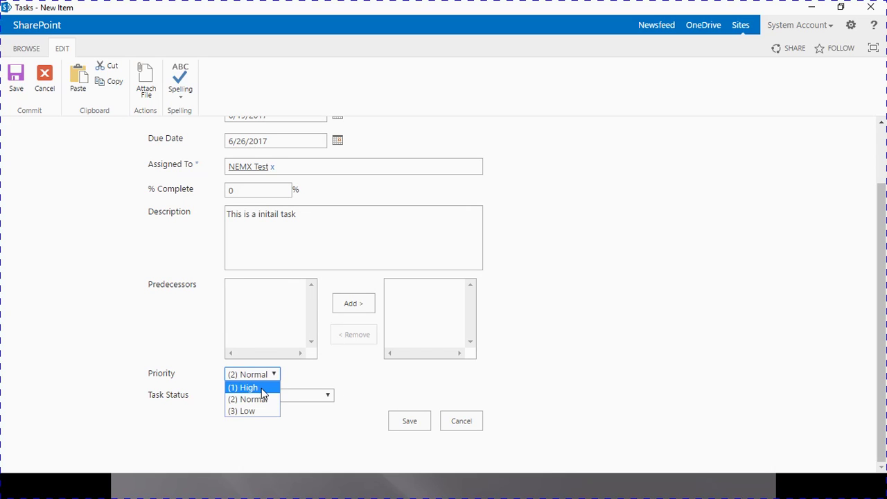
pyautogui.click(263, 388)
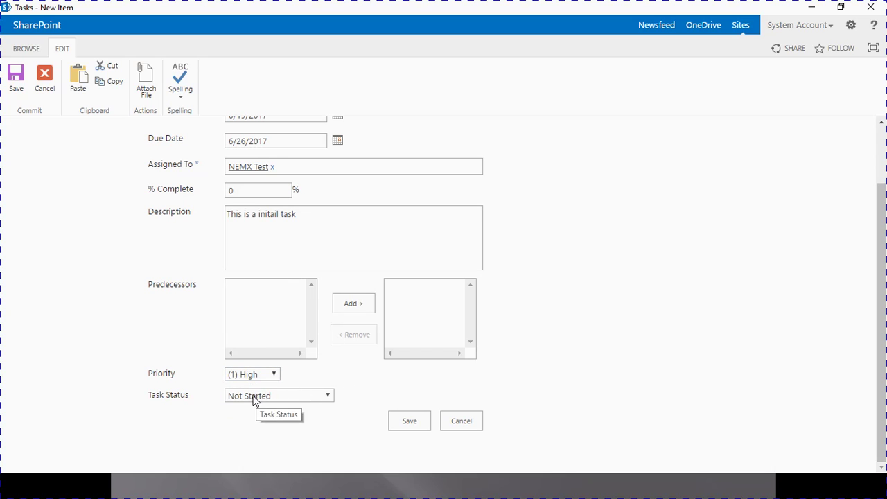
pyautogui.click(412, 422)
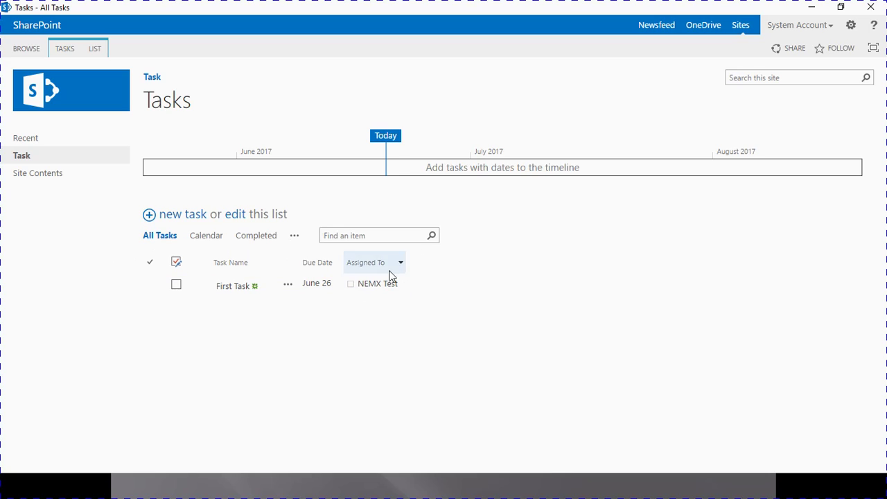
# View the summary card of First Task and its additional item actions, and close them.
pyautogui.click(288, 286)
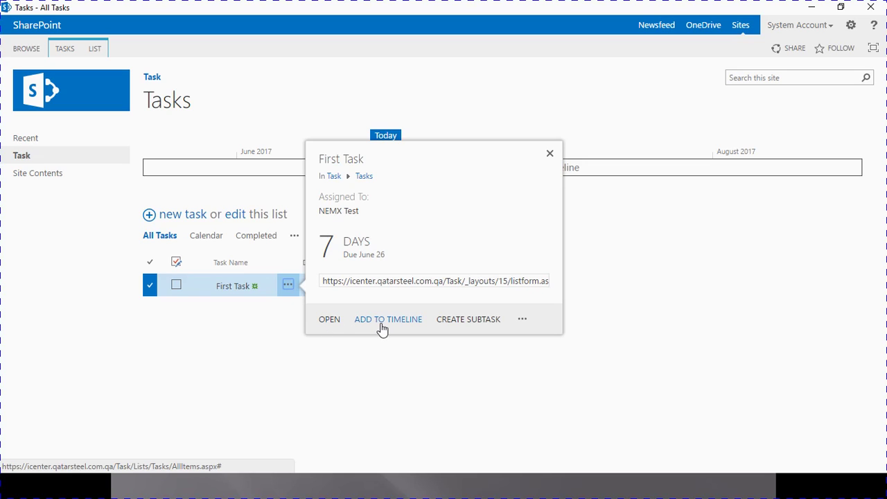
pyautogui.click(524, 322)
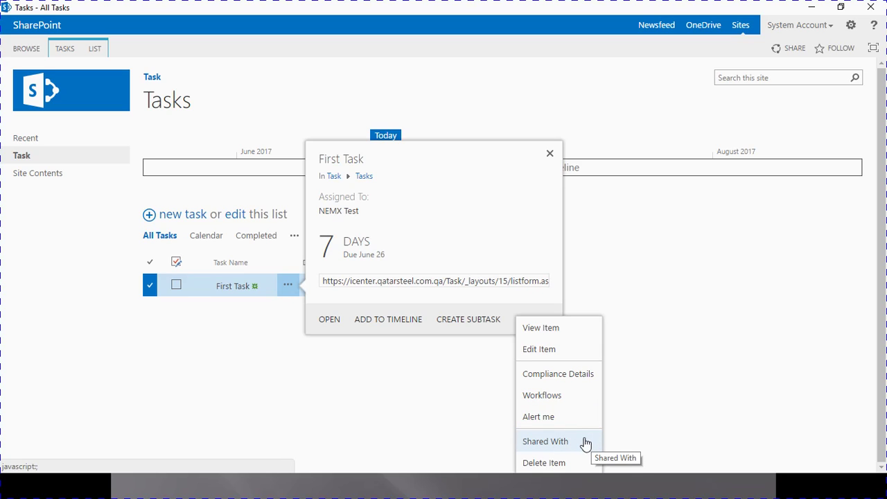
pyautogui.click(317, 393)
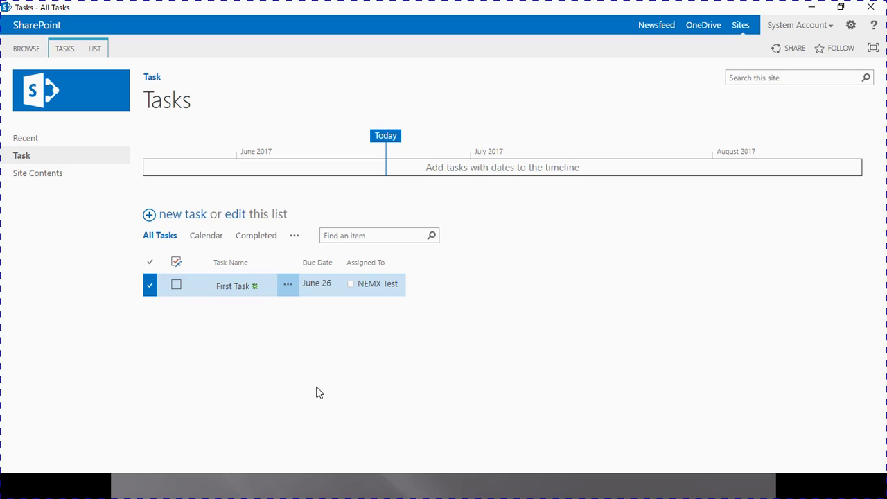
# Select First Task, view its edit form and return to the Tasks list without saving.
pyautogui.click(150, 289)
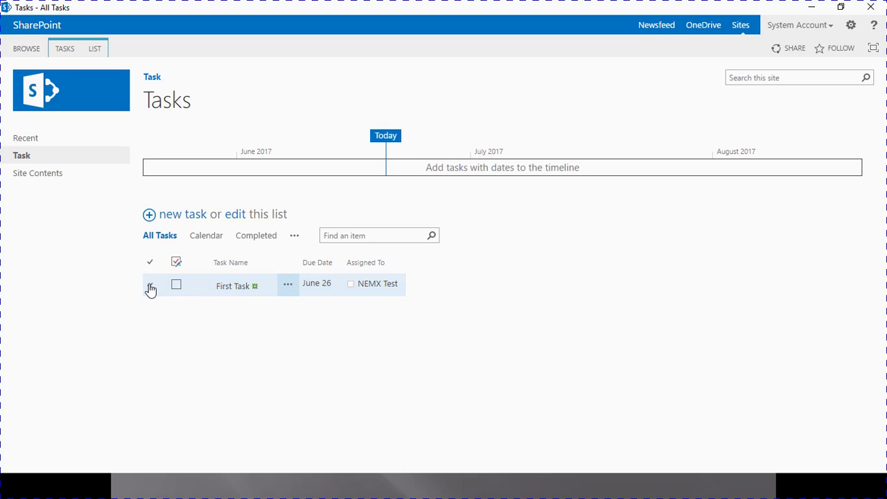
pyautogui.click(149, 289)
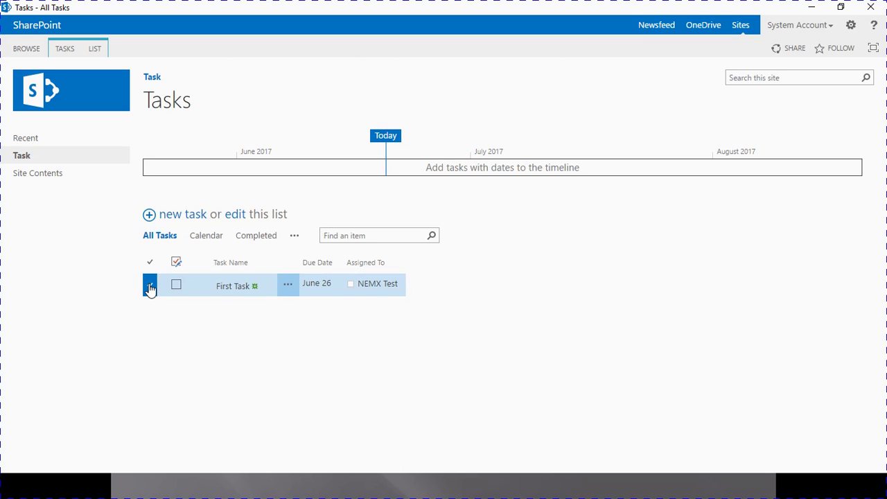
pyautogui.click(64, 50)
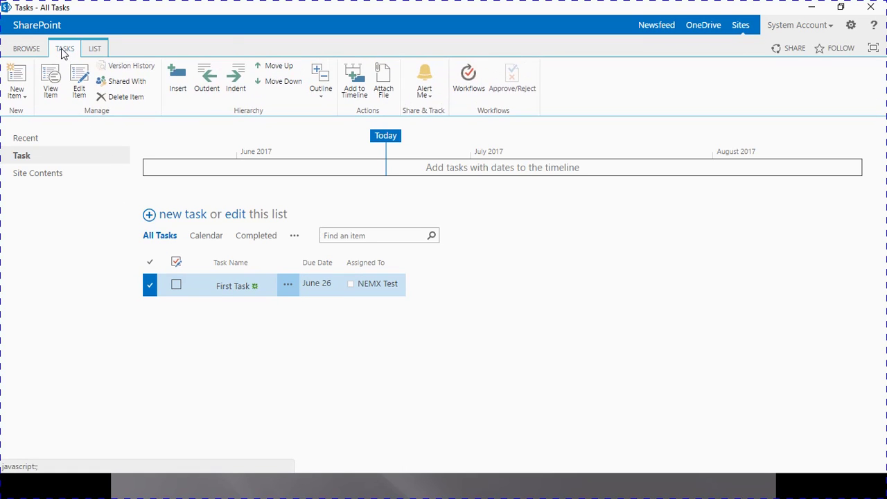
pyautogui.click(81, 89)
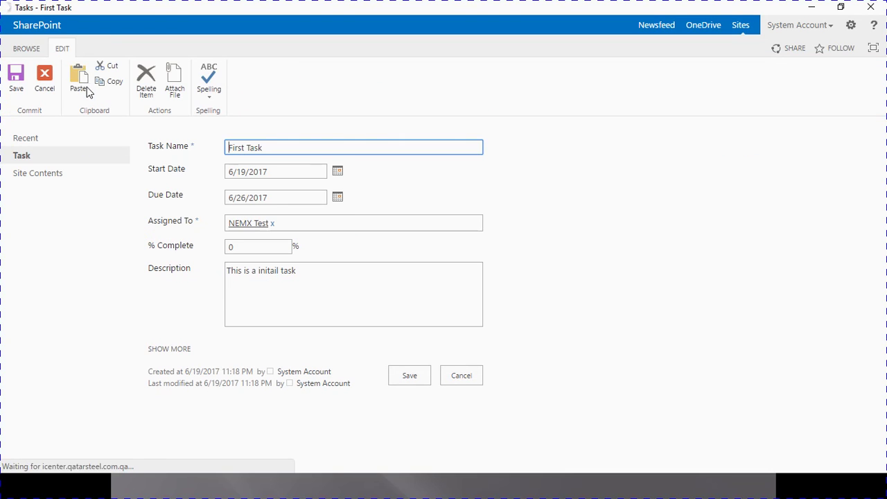
pyautogui.click(449, 377)
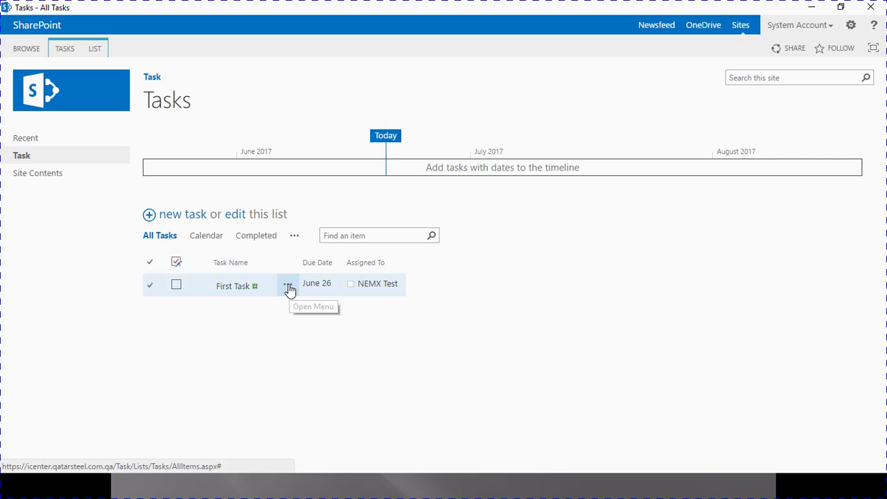
# Edit First Task with all its fields shown, set Task Status to In Progress and save the change.
pyautogui.click(288, 287)
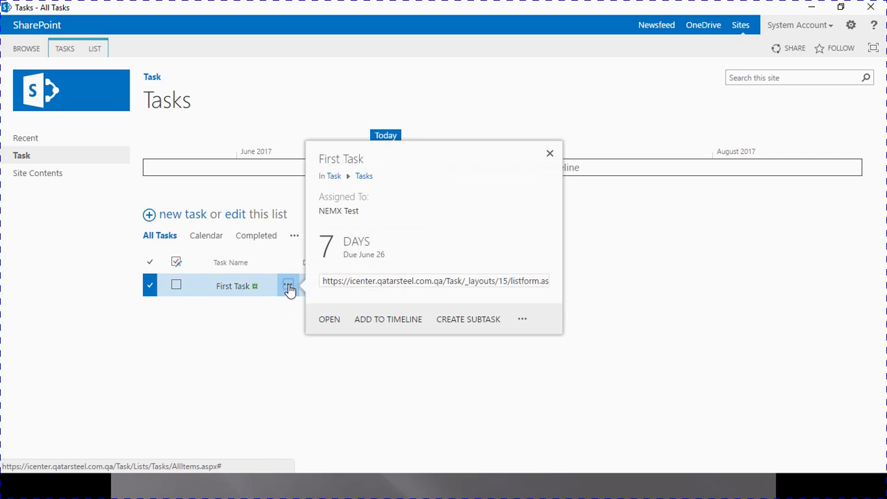
pyautogui.click(522, 319)
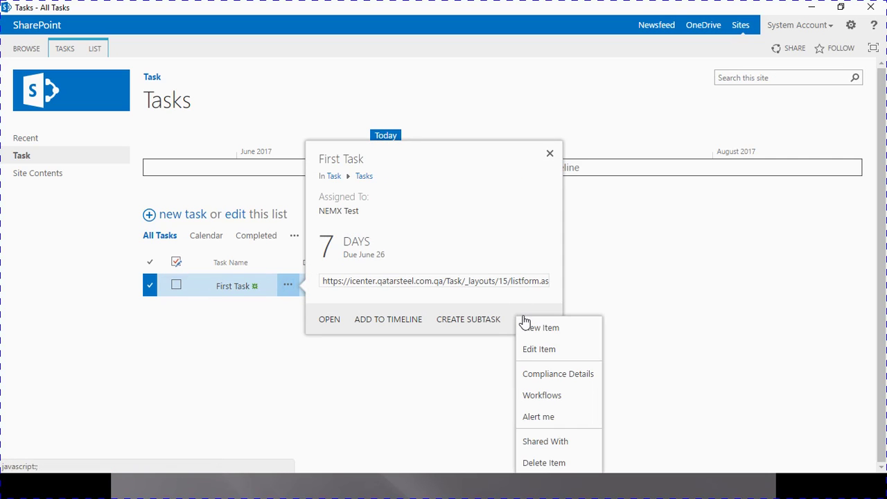
pyautogui.click(542, 357)
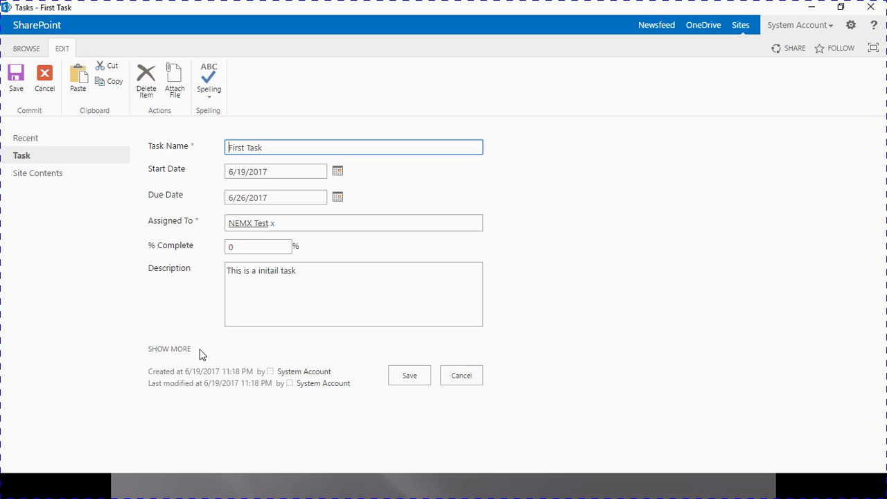
pyautogui.click(174, 353)
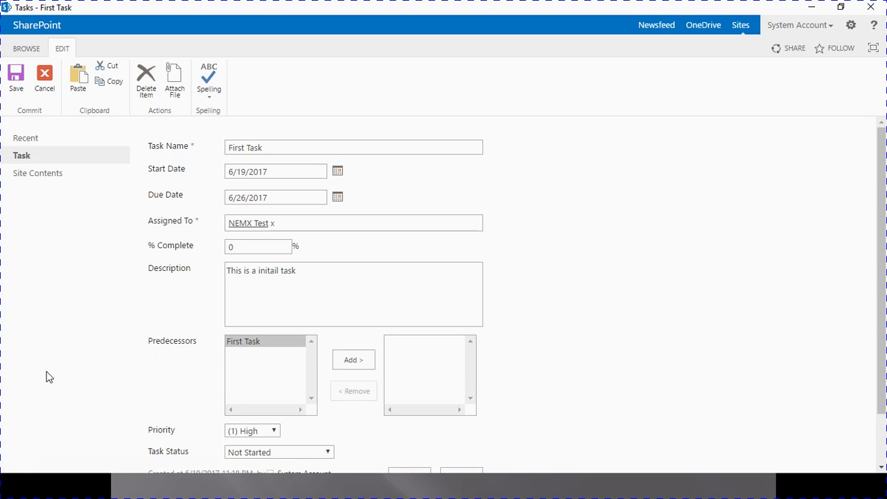
pyautogui.scroll(-2, 40, 373)
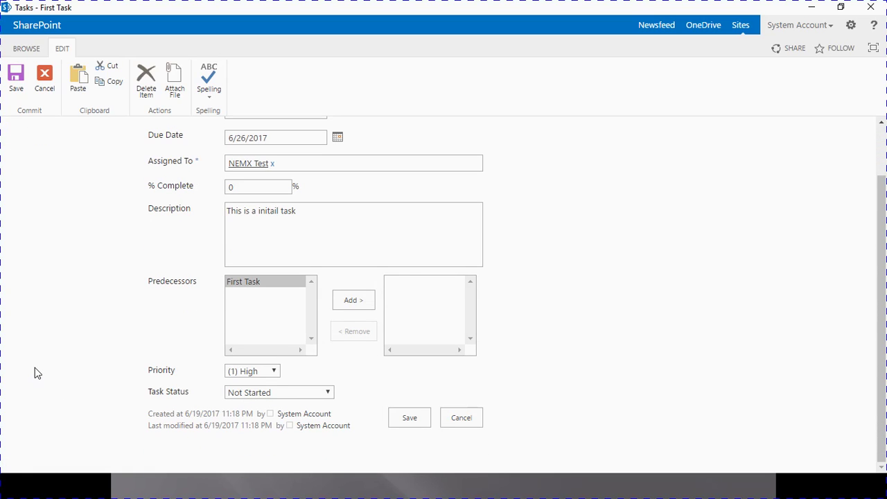
pyautogui.scroll(2, 33, 373)
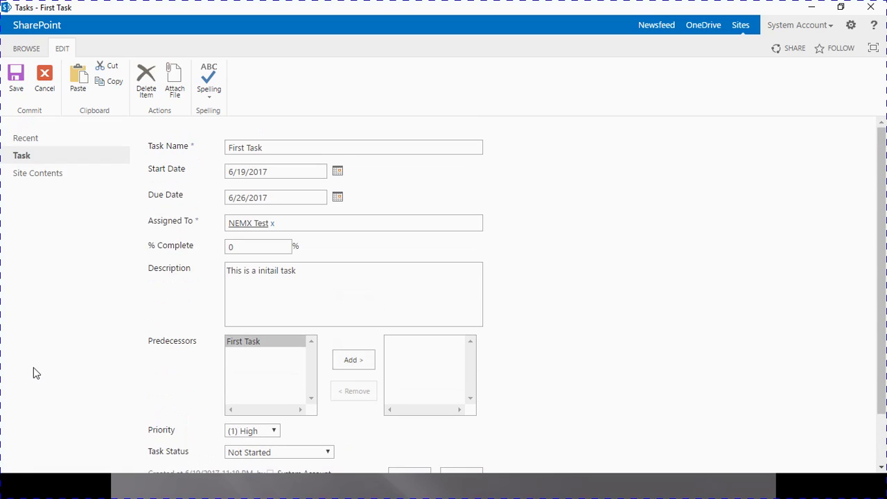
pyautogui.scroll(-2, 23, 368)
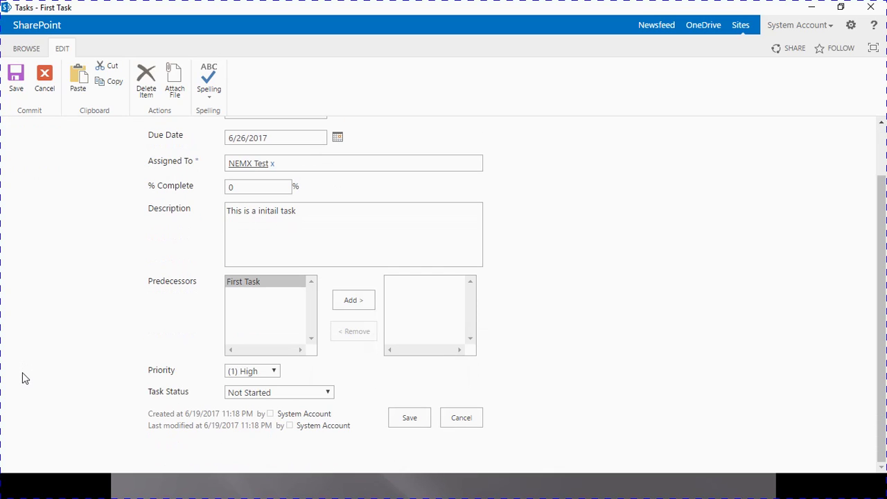
pyautogui.click(262, 393)
pyautogui.click(264, 415)
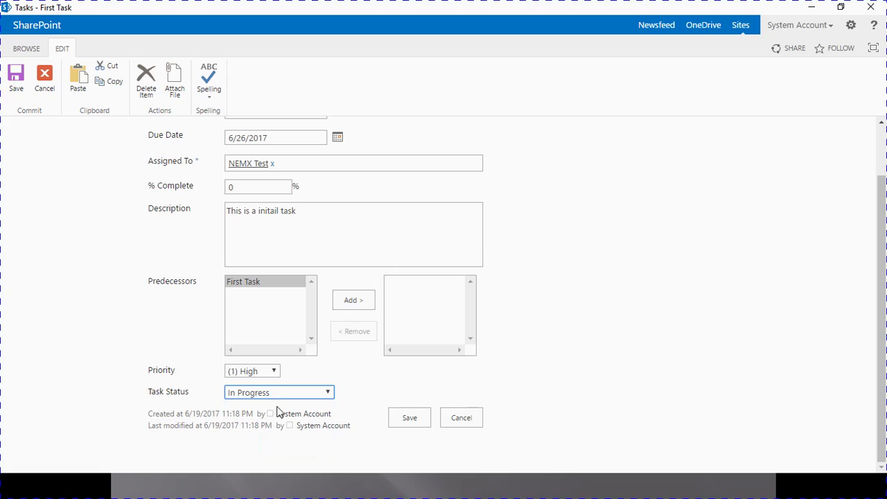
pyautogui.click(410, 418)
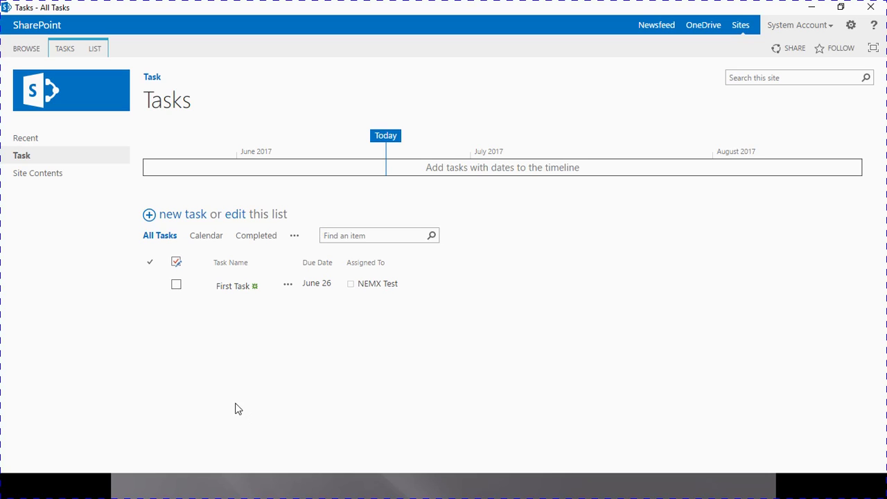
# Select First Task in the Tasks list and view its saved item details.
pyautogui.click(149, 286)
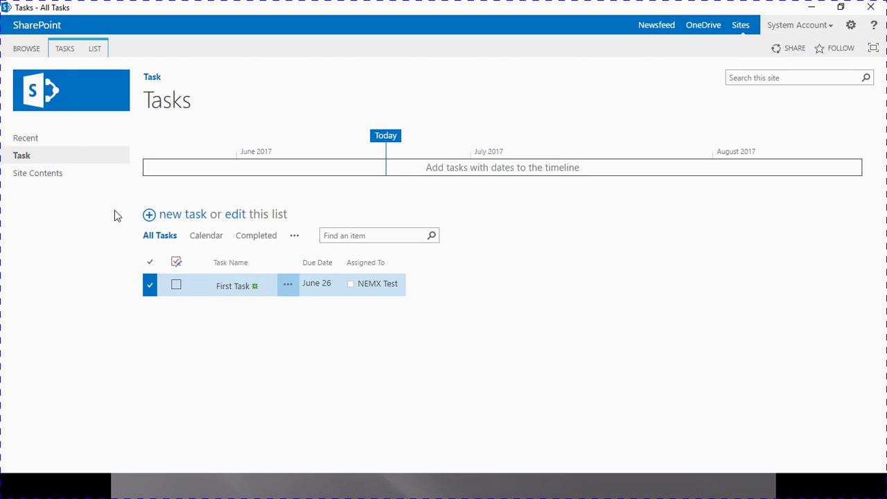
pyautogui.click(62, 51)
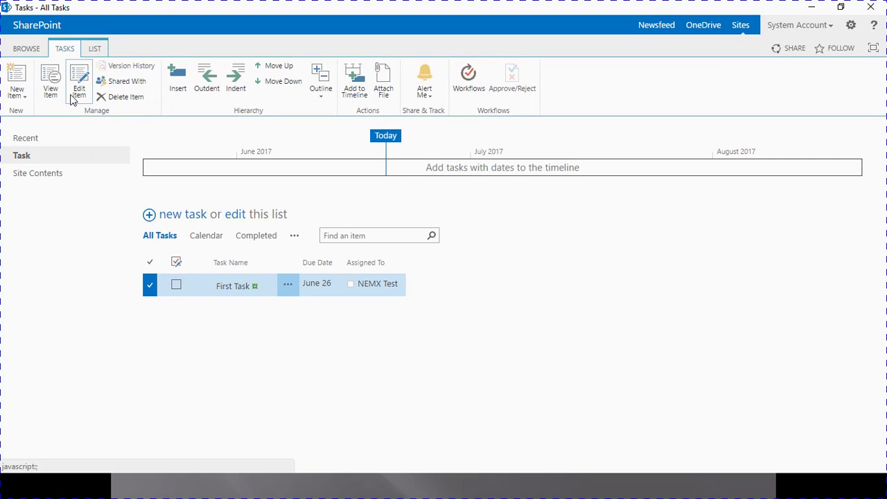
pyautogui.click(52, 95)
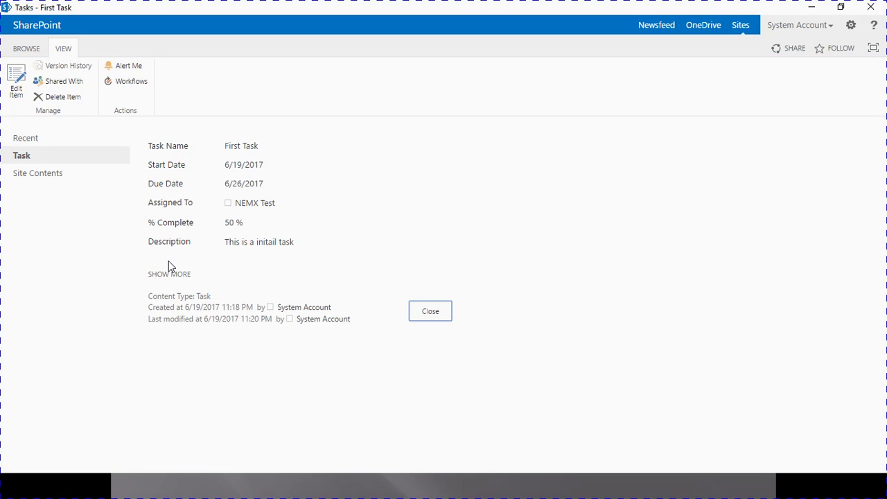
# Show the additional fields in First Task's item details and close the item.
pyautogui.click(171, 276)
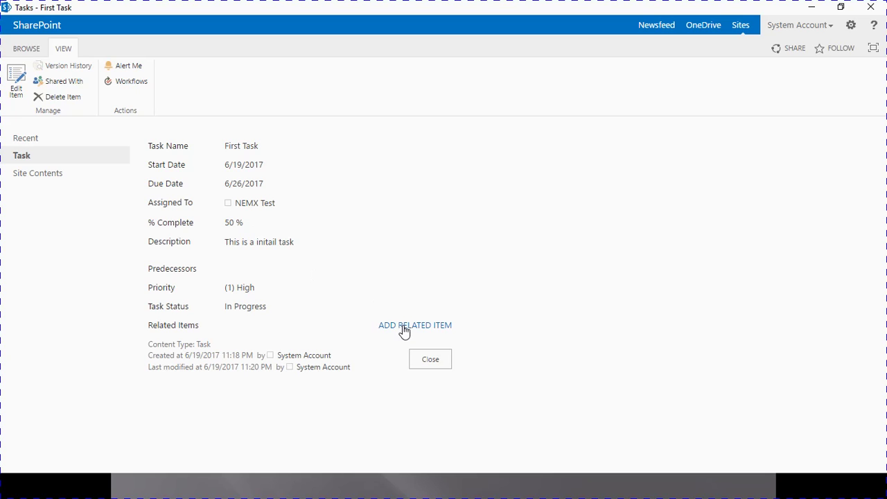
pyautogui.click(434, 362)
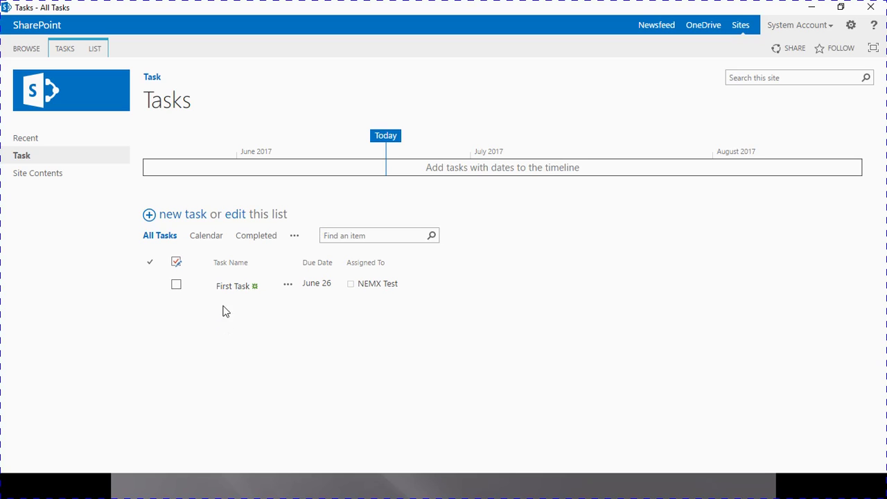
# View the Tasks list in the Completed, Late Tasks, My Tasks and Upcoming views, and return to All Tasks.
pyautogui.click(255, 237)
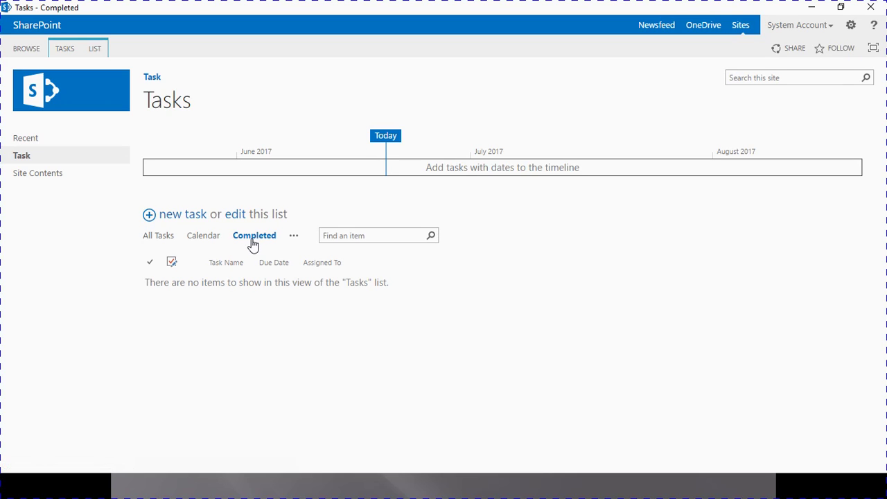
pyautogui.click(294, 238)
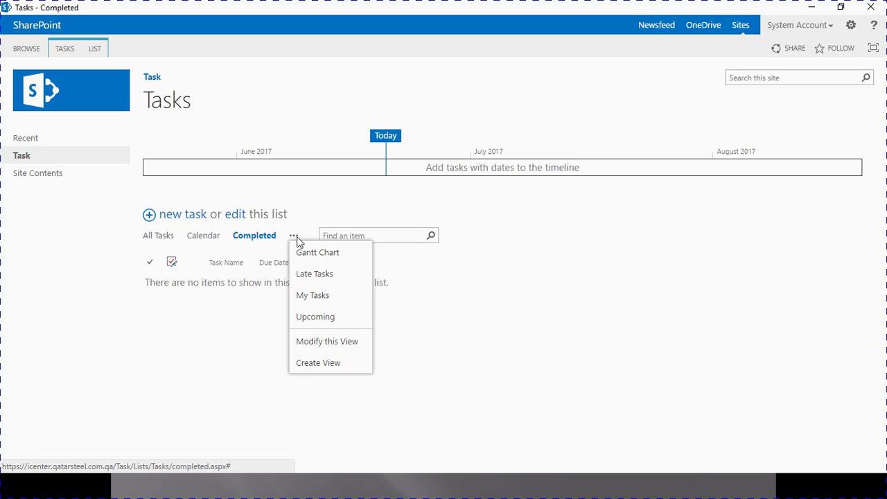
pyautogui.click(313, 276)
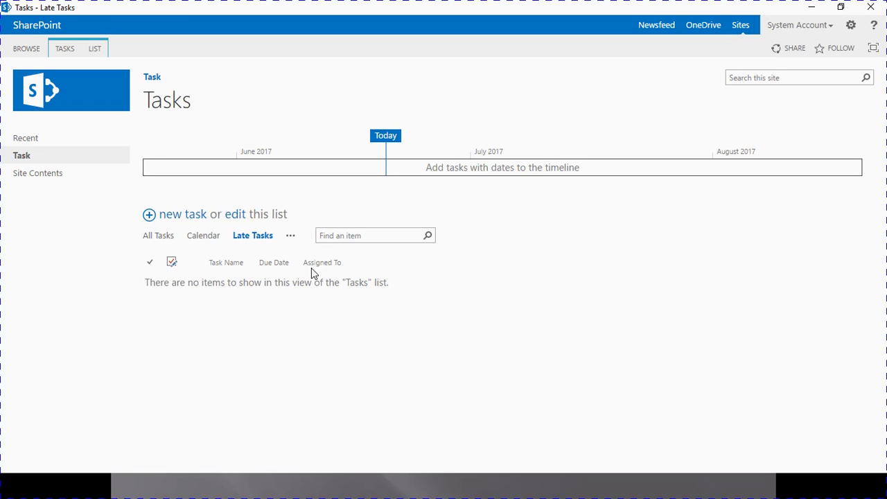
pyautogui.click(289, 236)
pyautogui.click(309, 303)
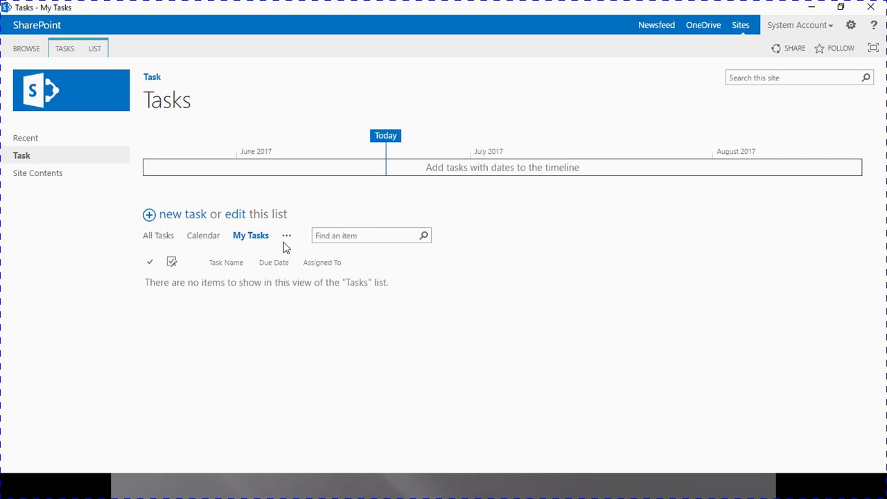
pyautogui.click(287, 236)
pyautogui.click(326, 319)
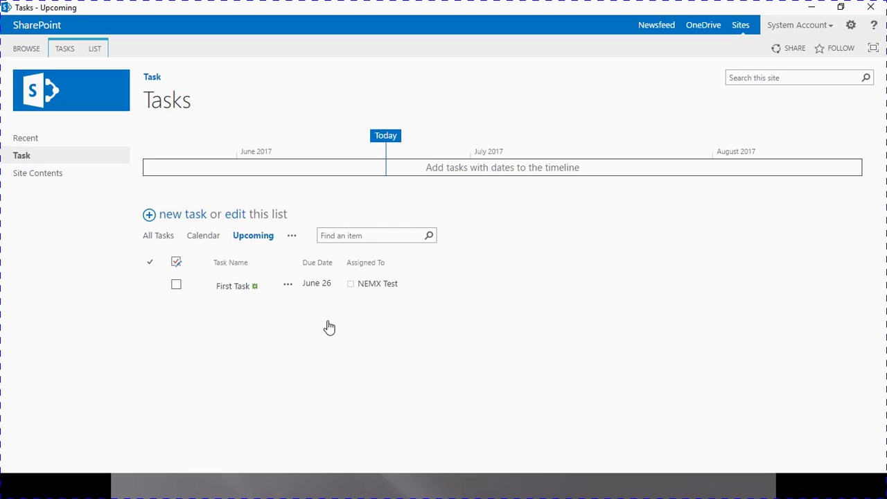
pyautogui.click(159, 238)
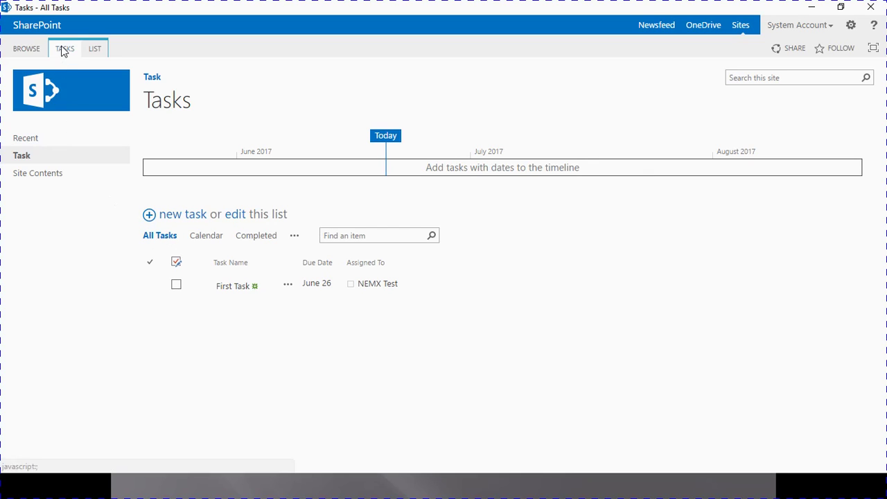
# Modify the All Tasks view to display the Start Date column.
pyautogui.click(95, 50)
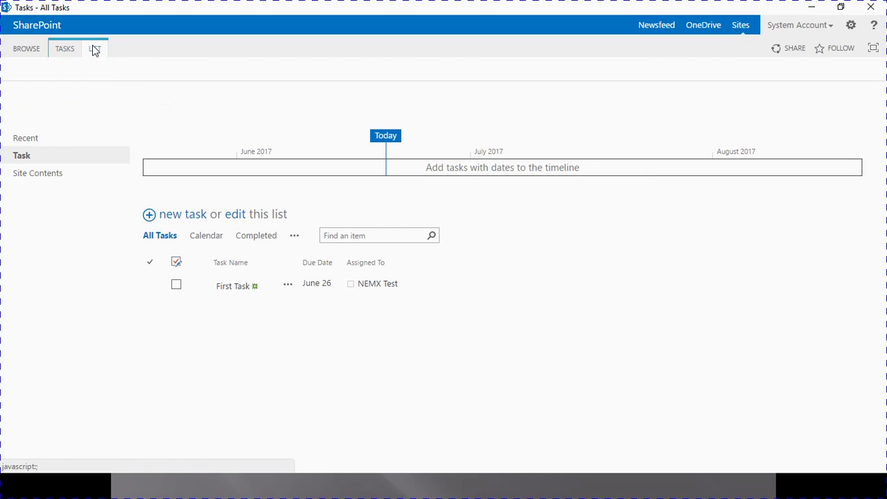
pyautogui.click(129, 72)
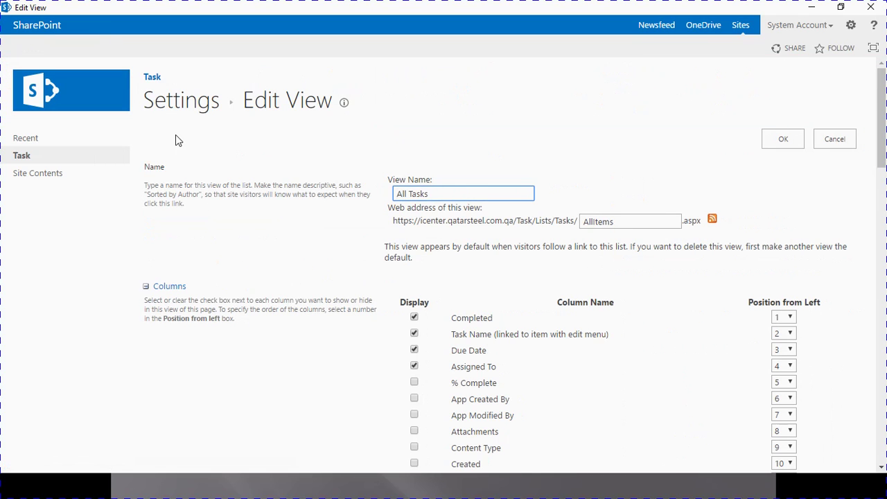
pyautogui.scroll(-3, 220, 280)
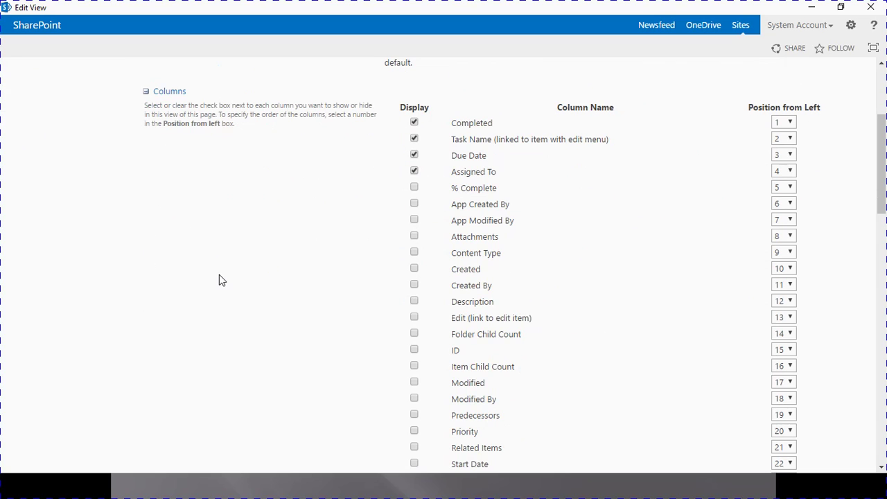
pyautogui.scroll(-2, 221, 279)
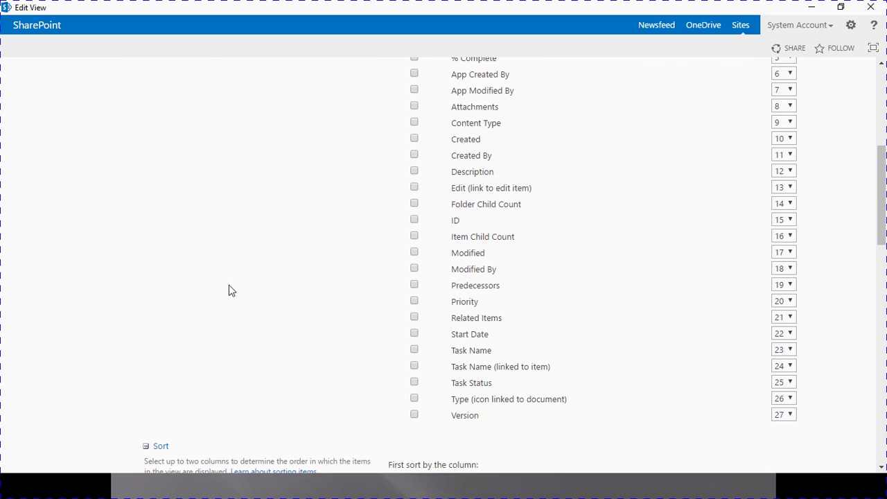
pyautogui.click(414, 334)
# Set the Start Date column's position from left to 3 and save the All Tasks view.
pyautogui.scroll(1, 620, 312)
pyautogui.scroll(3, 619, 305)
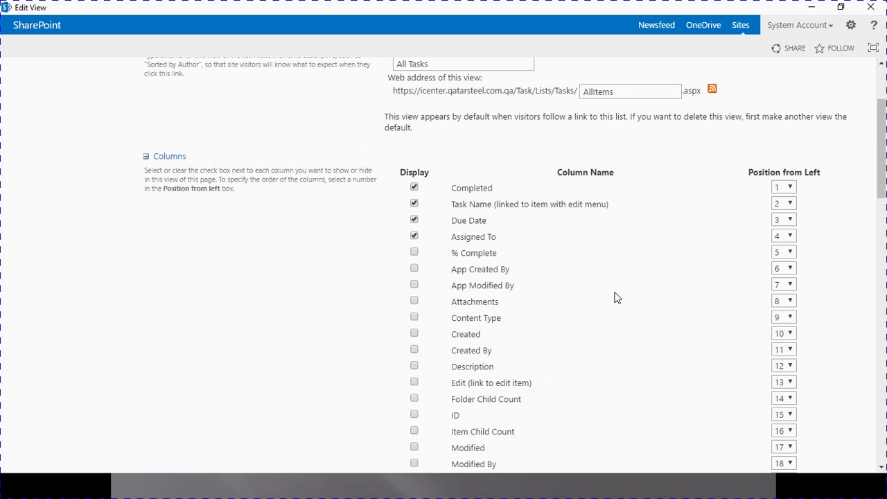
pyautogui.scroll(-4, 616, 298)
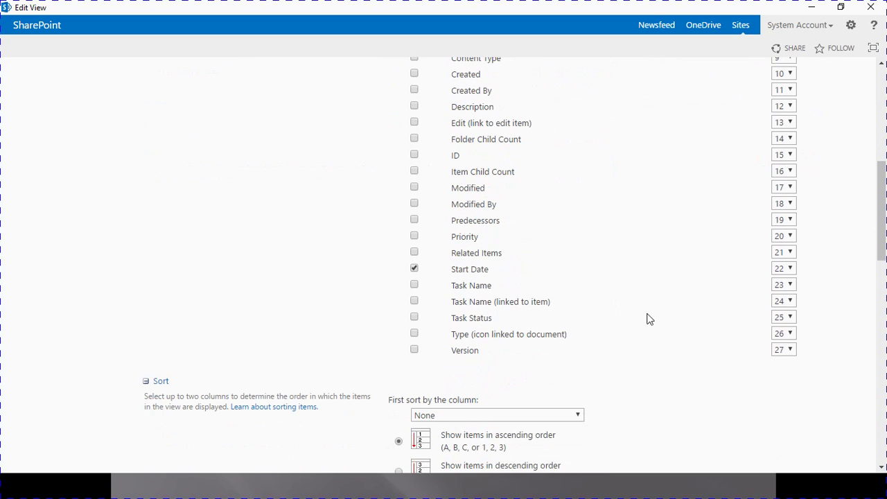
pyautogui.click(790, 270)
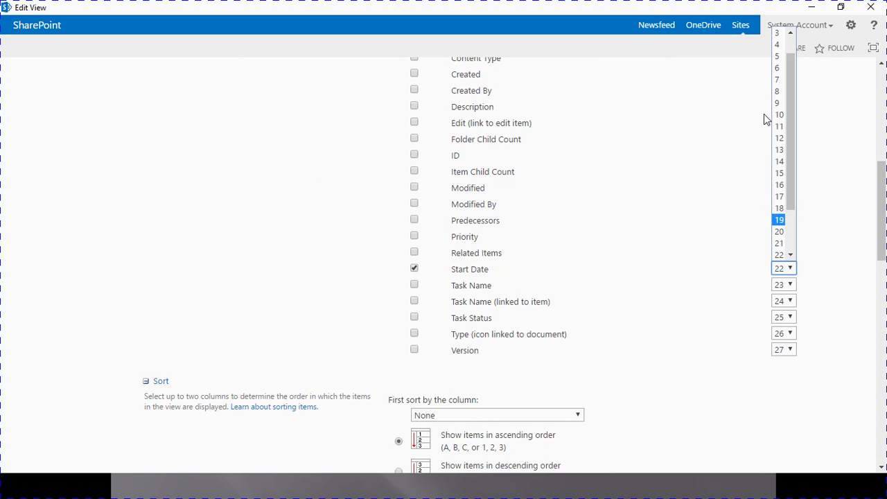
pyautogui.click(777, 35)
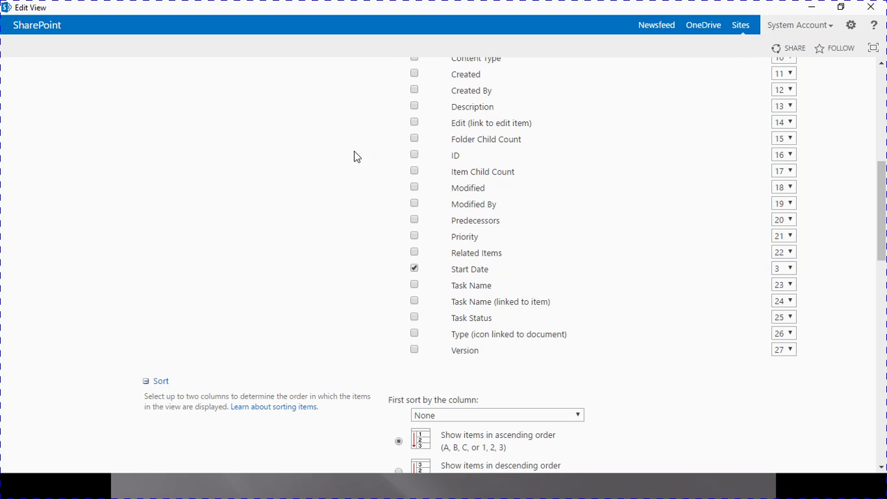
pyautogui.scroll(-5, 356, 170)
pyautogui.scroll(5, 356, 173)
pyautogui.scroll(-15, 356, 174)
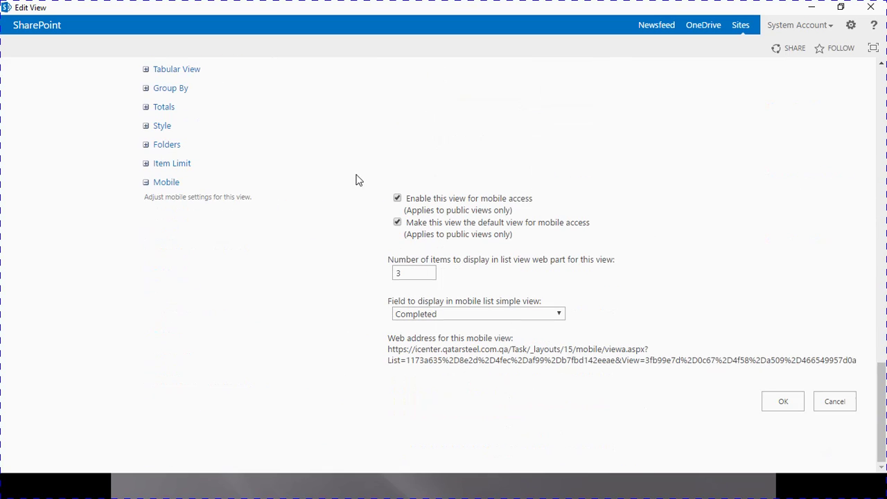
pyautogui.click(785, 403)
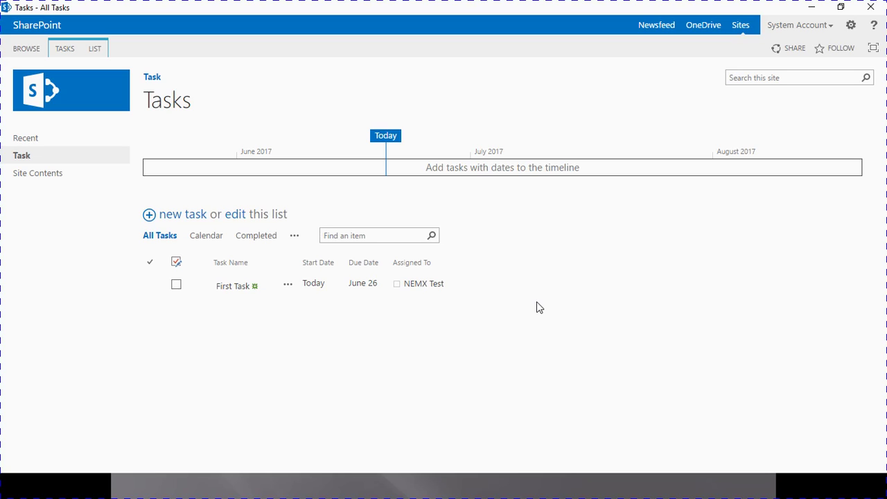
# In the Tasks list's advanced settings, enable sending e-mail when ownership is assigned, save, and return to the list.
pyautogui.click(95, 50)
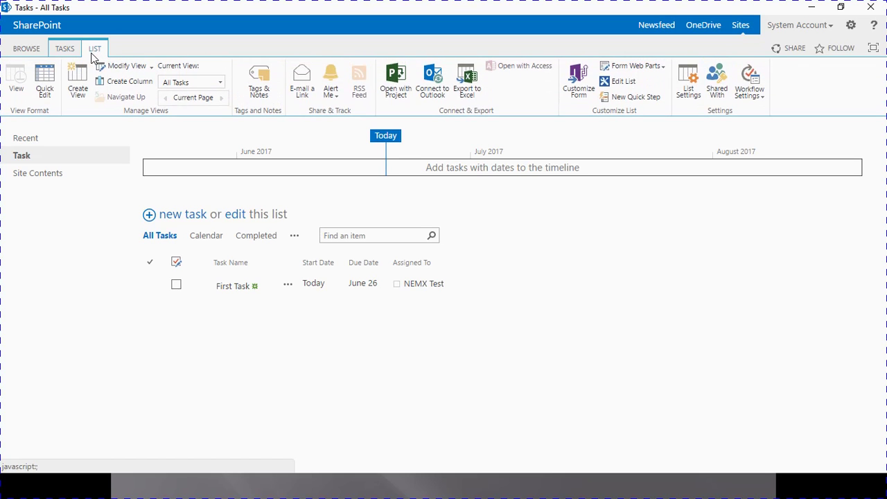
pyautogui.click(691, 90)
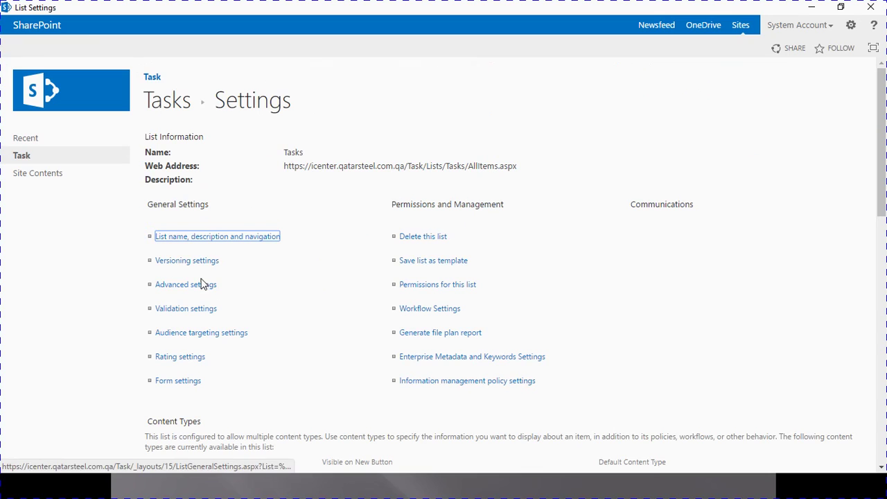
pyautogui.click(197, 288)
pyautogui.scroll(-2, 194, 282)
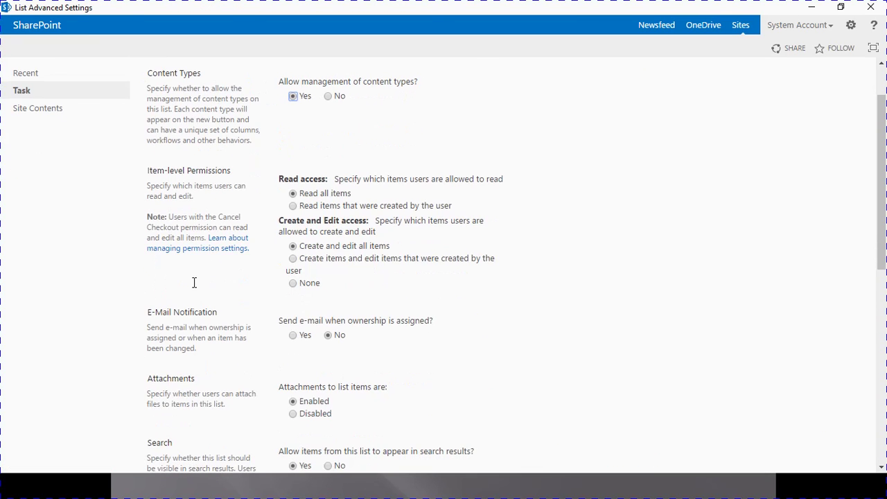
pyautogui.scroll(-2, 194, 282)
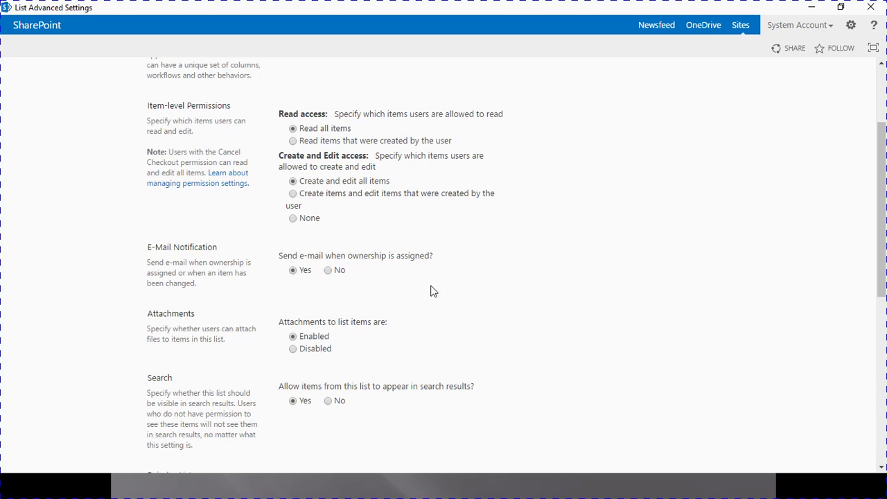
pyautogui.scroll(-6, 446, 293)
pyautogui.click(454, 422)
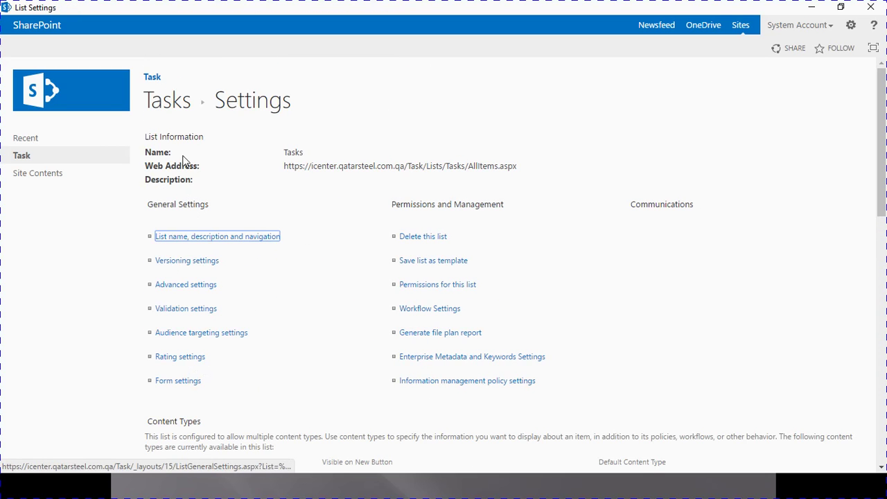
pyautogui.click(174, 101)
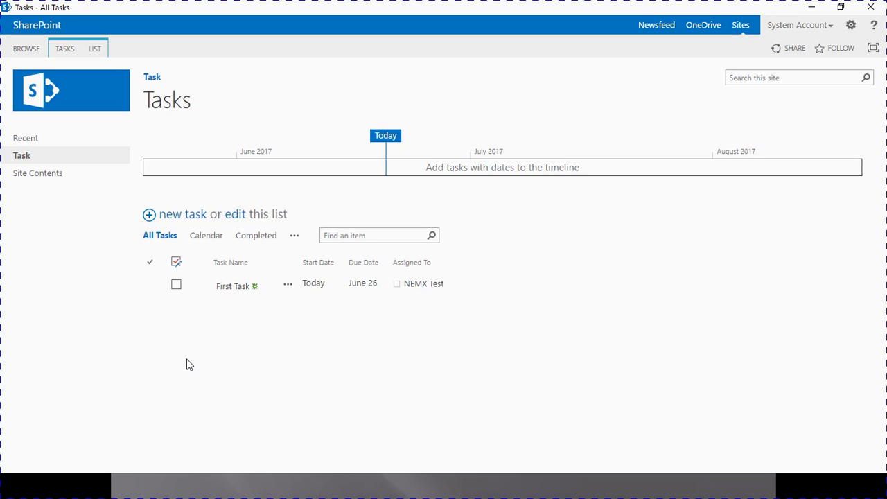
# Examine the new task form for an e-mail notification notice and cancel it without saving.
pyautogui.click(177, 216)
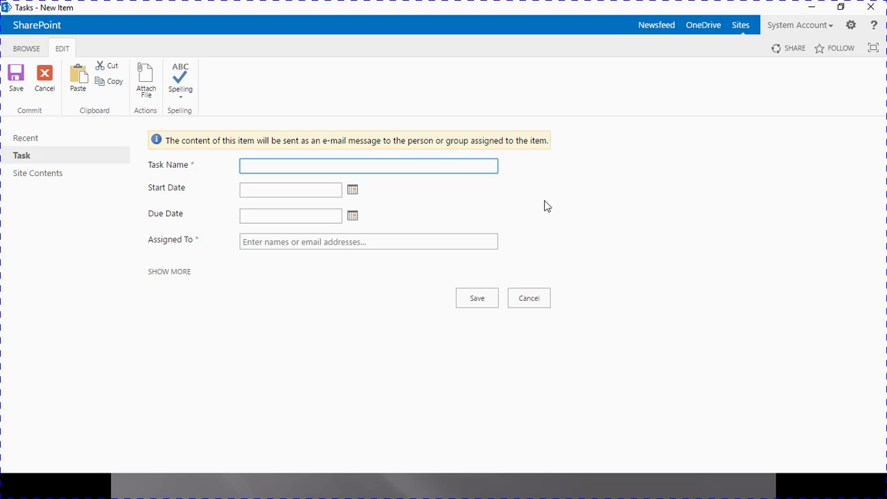
pyautogui.click(539, 298)
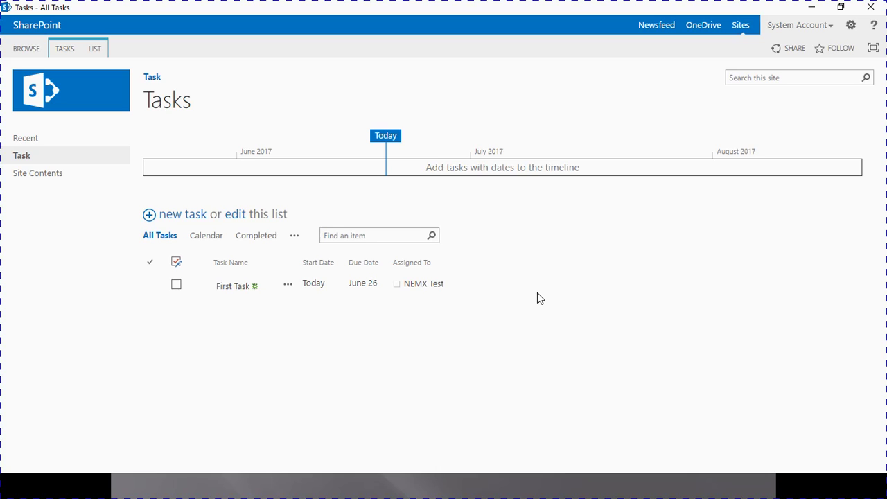
# Start a new alert for First Task from its additional item actions.
pyautogui.click(288, 289)
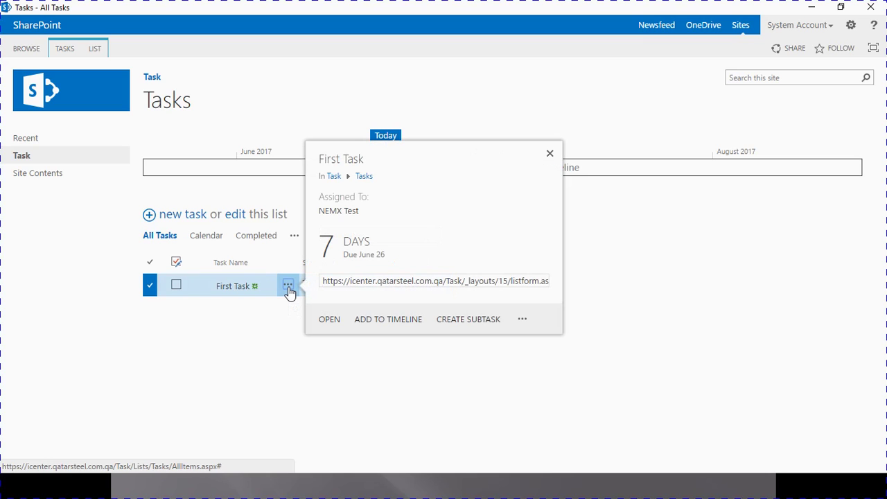
pyautogui.click(524, 322)
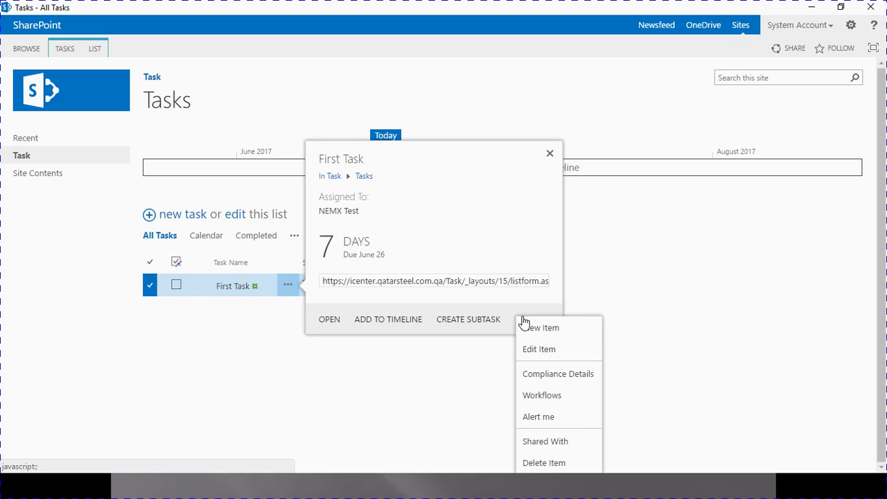
pyautogui.click(545, 419)
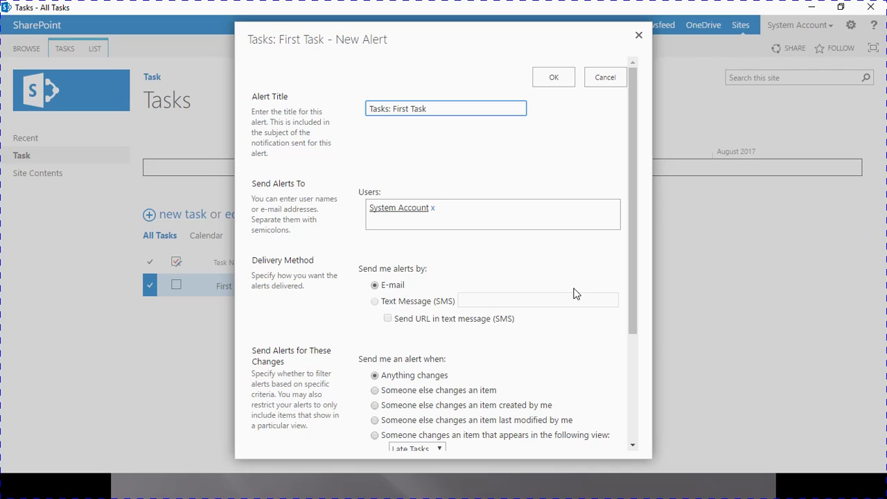
# Replace the alert title with "Alert first task".
pyautogui.doubleClick(447, 111)
pyautogui.press('BackSpace')
pyautogui.press('BackSpace')
pyautogui.press('BackSpace')
pyautogui.press('BackSpace')
pyautogui.press('BackSpace')
pyautogui.press('BackSpace')
pyautogui.press('BackSpace')
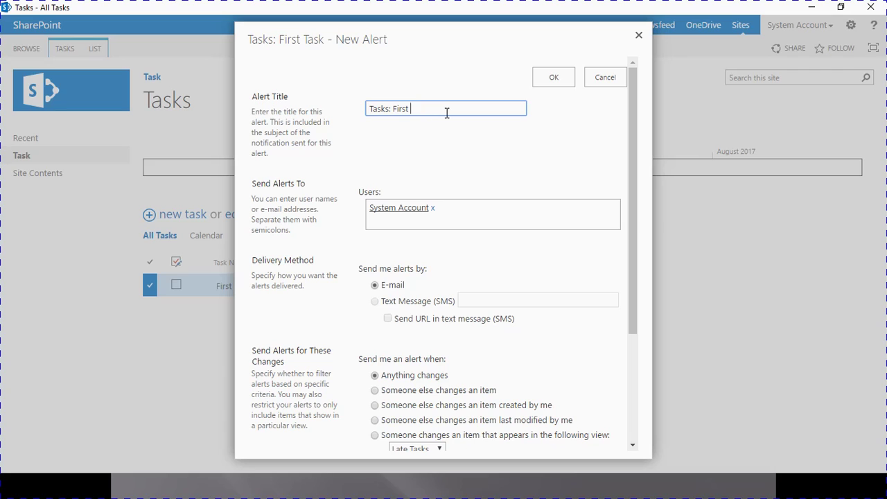
pyautogui.press('BackSpace')
pyautogui.press('BackSpace')
pyautogui.press('BackSpace')
pyautogui.press('BackSpace')
pyautogui.press('BackSpace')
pyautogui.press('BackSpace')
pyautogui.write('Ur')
pyautogui.press('BackSpace')
pyautogui.press('BackSpace')
pyautogui.write('Aler')
pyautogui.write('first task')
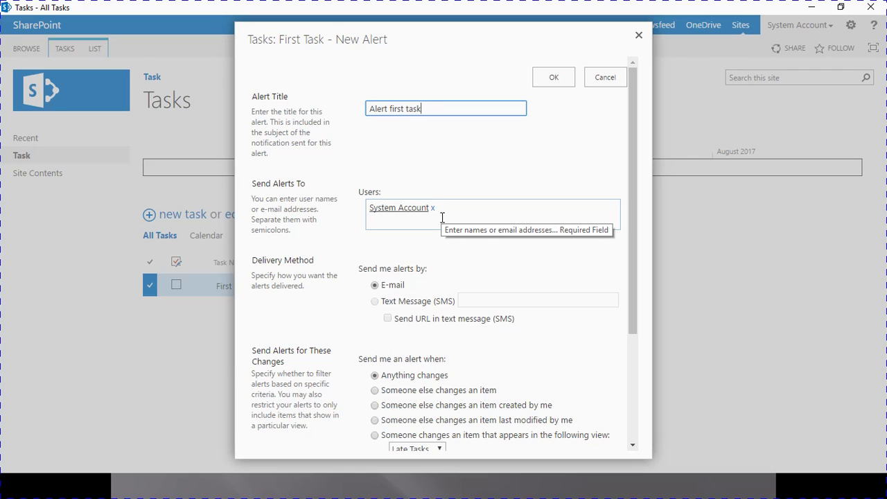
# Examine the alert's delivery and change options, including the selectable views, and return the trigger to Anything changes.
pyautogui.scroll(-2, 443, 221)
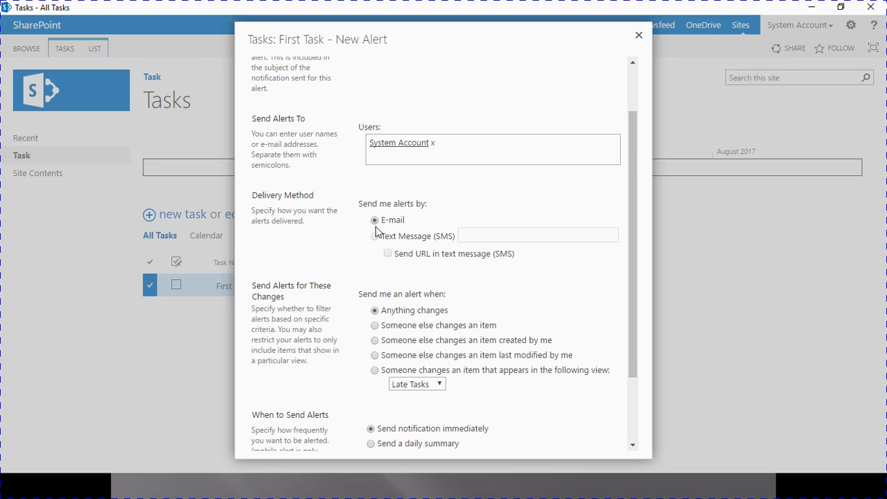
pyautogui.scroll(-3, 378, 248)
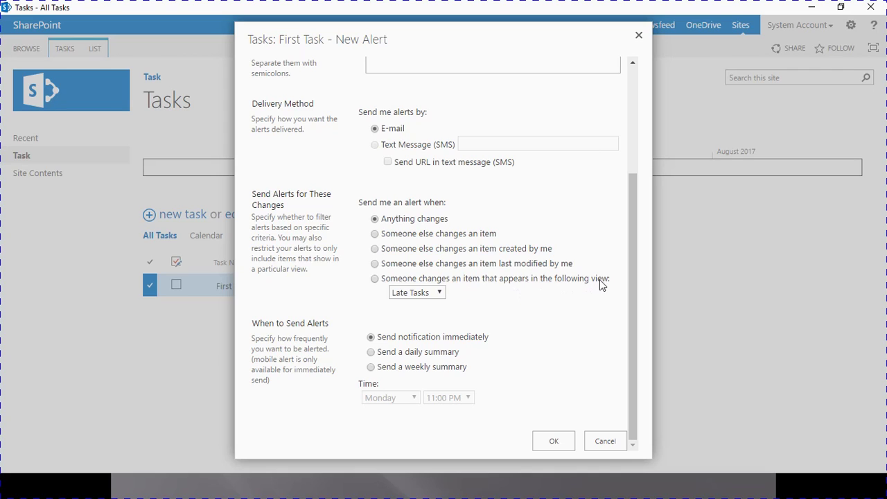
pyautogui.click(436, 296)
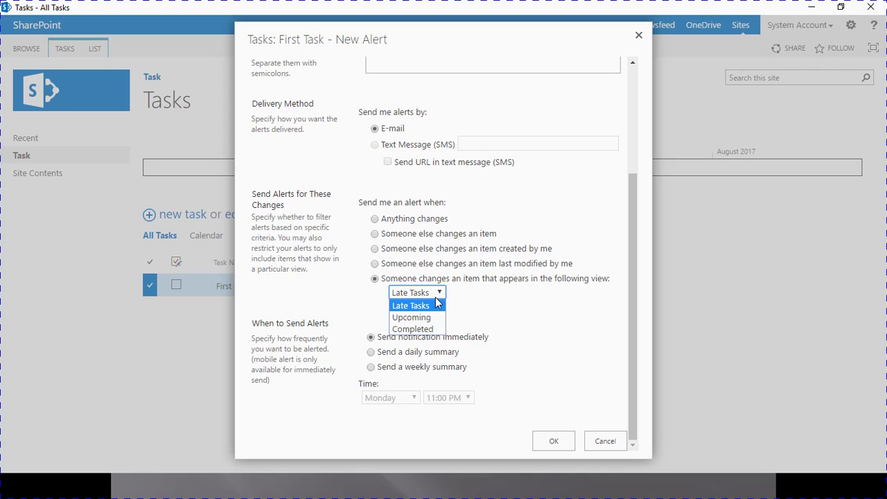
pyautogui.click(375, 219)
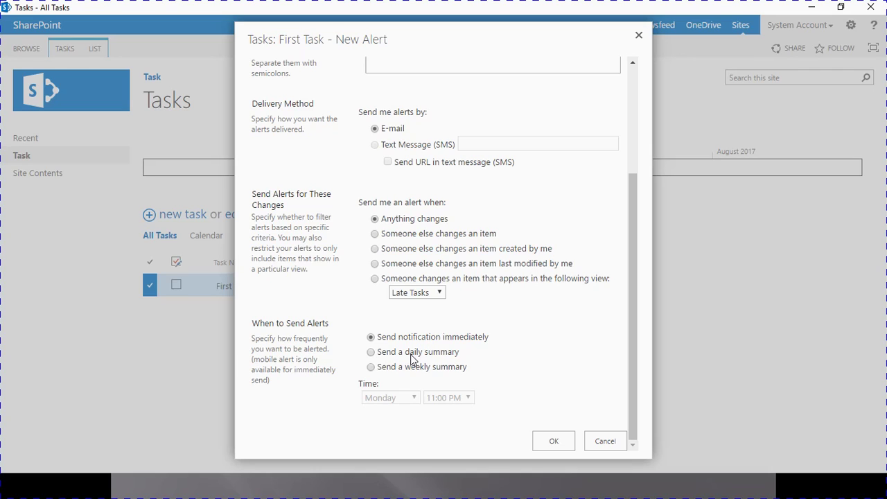
# Compare the daily and weekly summary schedules and set the alert to a daily summary at 11:00 PM.
pyautogui.click(371, 353)
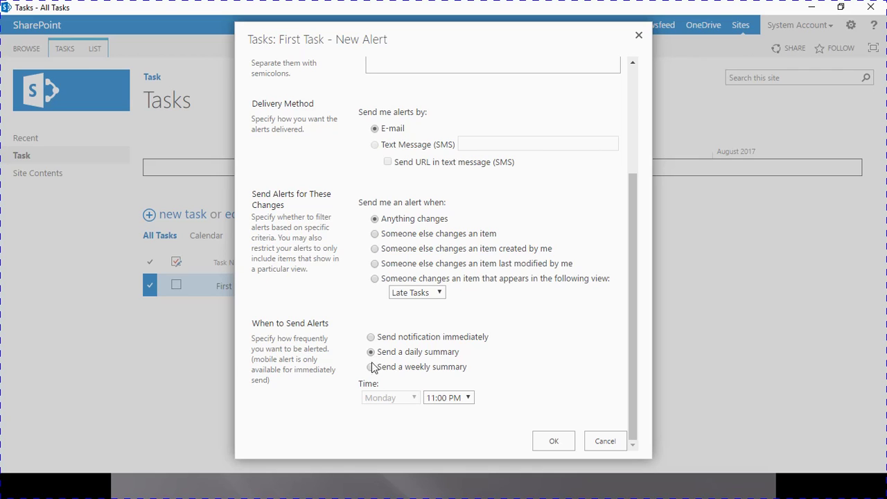
pyautogui.click(371, 369)
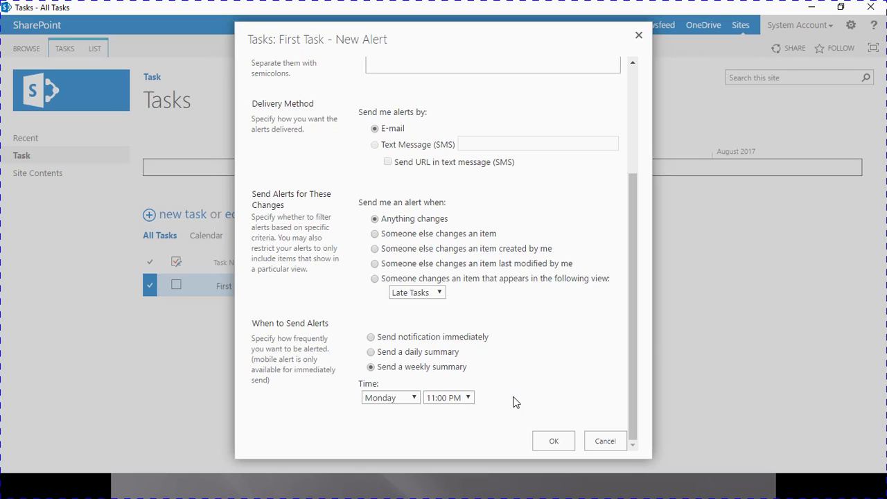
pyautogui.click(372, 354)
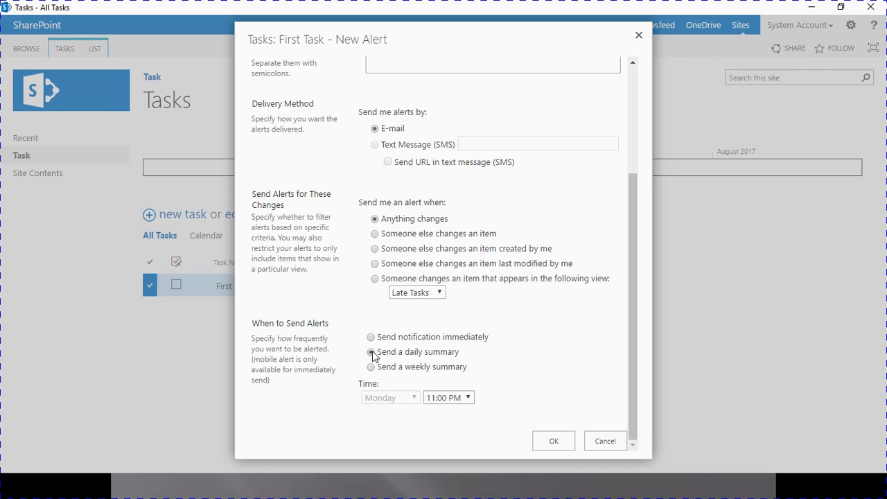
pyautogui.click(466, 398)
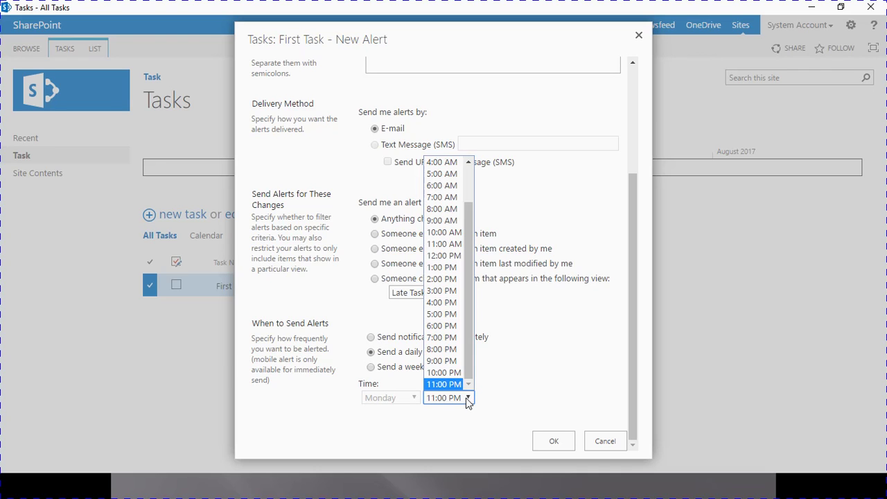
pyautogui.click(542, 332)
pyautogui.scroll(1, 515, 257)
pyautogui.scroll(-1, 515, 258)
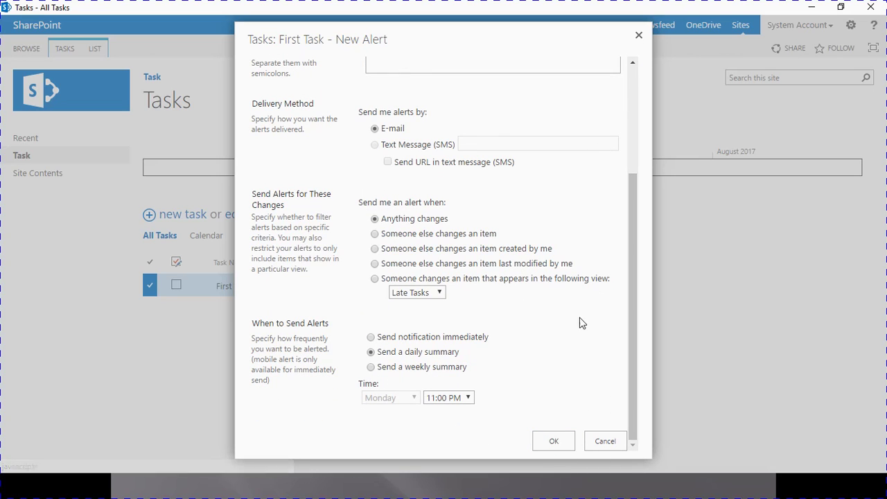
# Save the First Task alert and dismiss the message and the task's details callout.
pyautogui.click(554, 444)
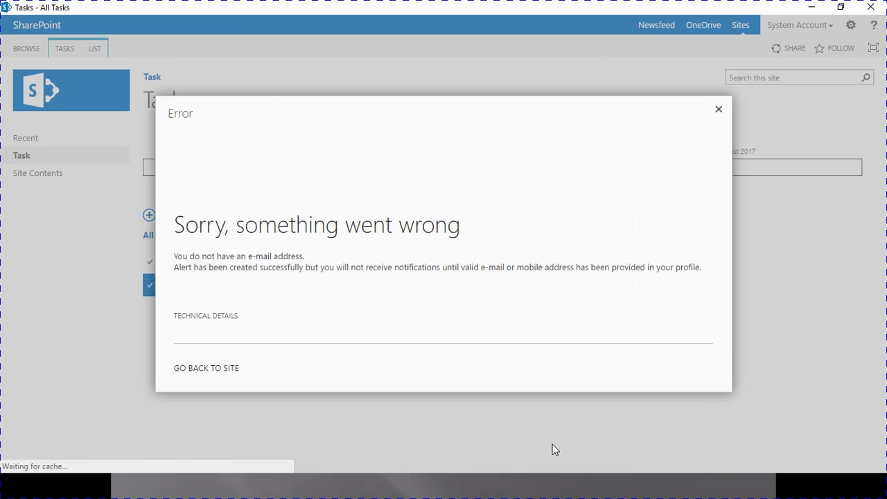
pyautogui.click(721, 110)
pyautogui.click(550, 155)
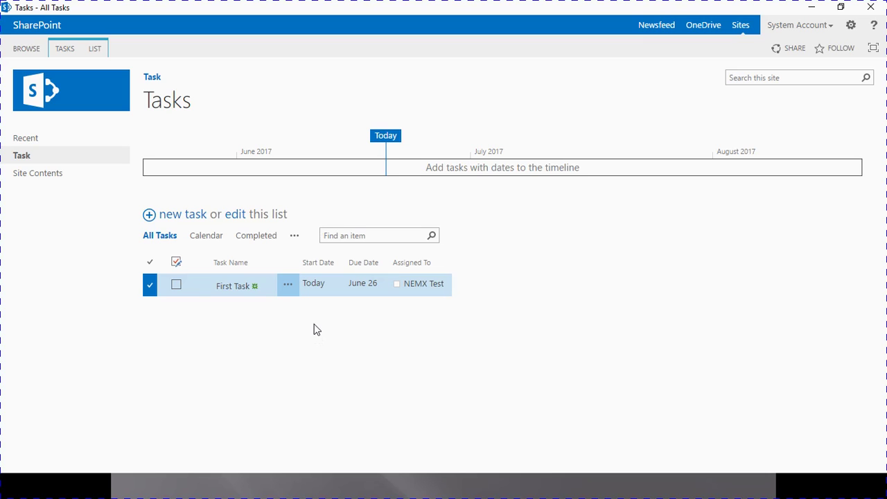
# Edit First Task, set both its start date and due date to 6/18/2017, and save the item.
pyautogui.click(150, 284)
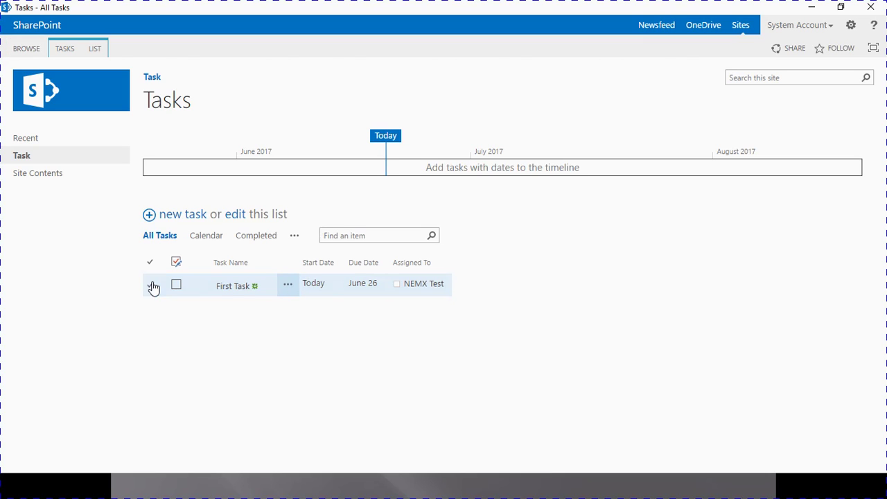
pyautogui.click(150, 284)
pyautogui.click(65, 50)
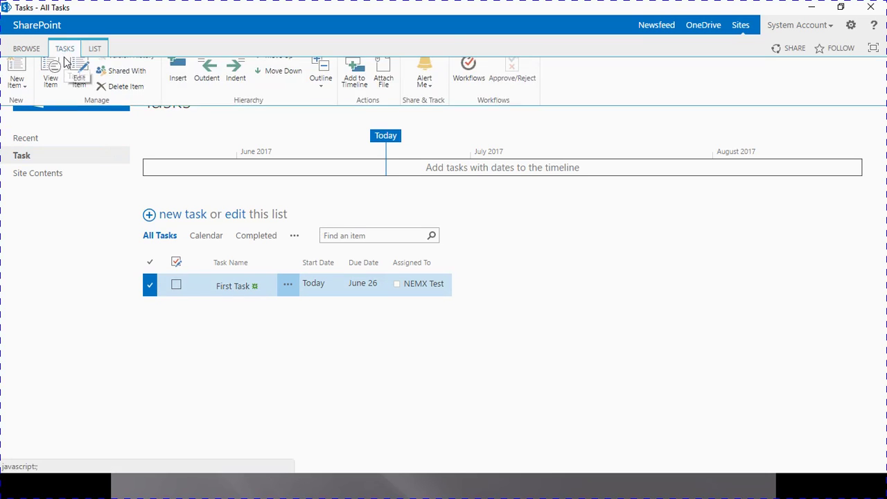
pyautogui.click(80, 95)
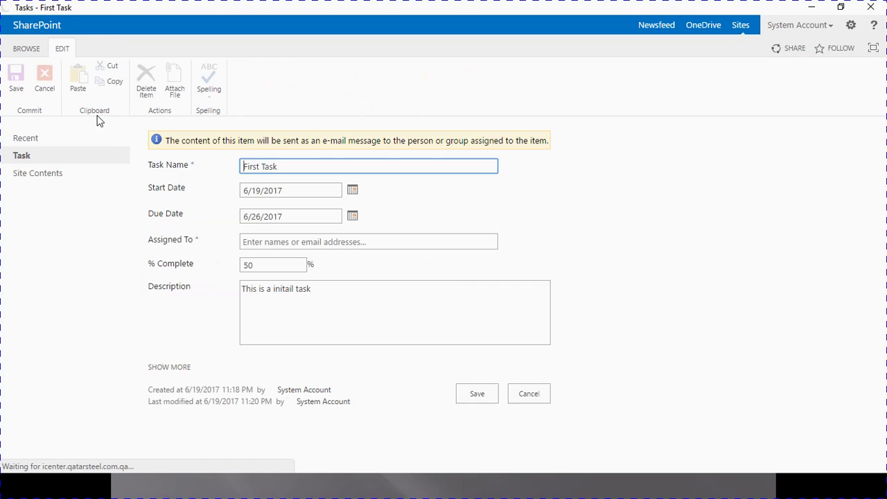
pyautogui.click(352, 193)
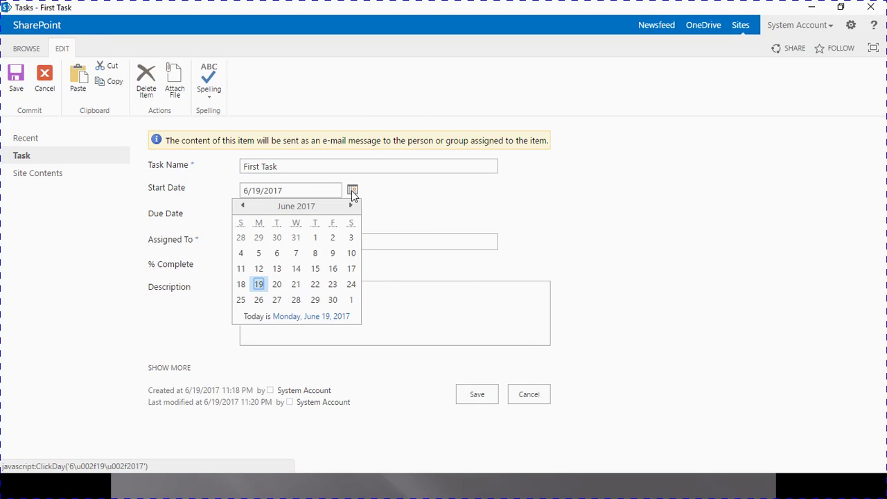
pyautogui.click(241, 284)
pyautogui.click(352, 217)
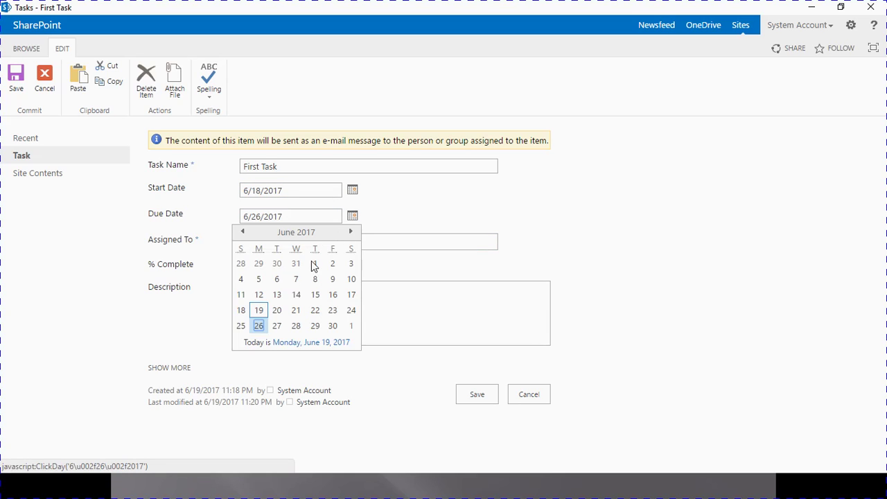
pyautogui.click(241, 310)
pyautogui.click(478, 396)
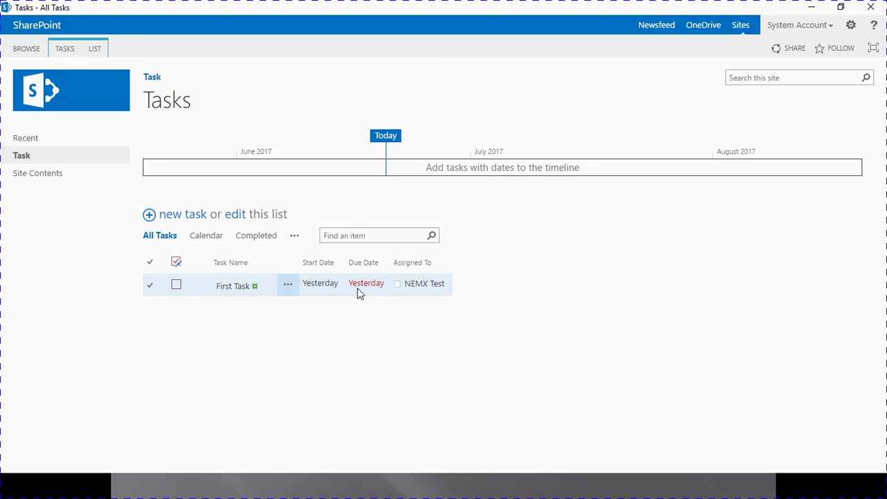
# Mark First Task as completed in the All Tasks list.
pyautogui.moveTo(377, 289)
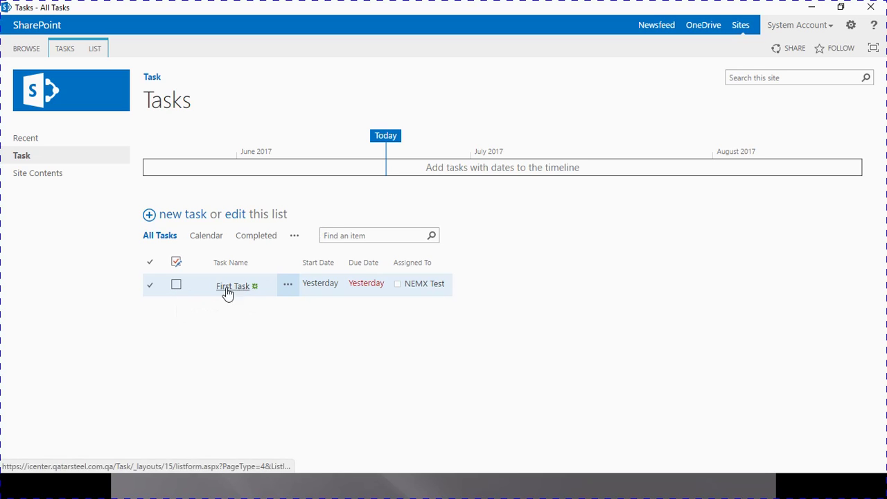
pyautogui.click(176, 289)
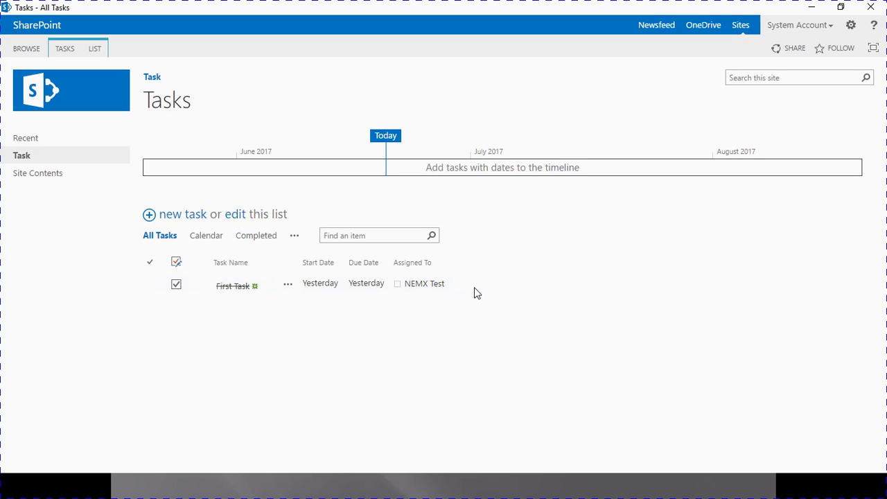
# View First Task's details including the additional fields, examine its completion percentage and task status, and return to the list.
pyautogui.click(147, 291)
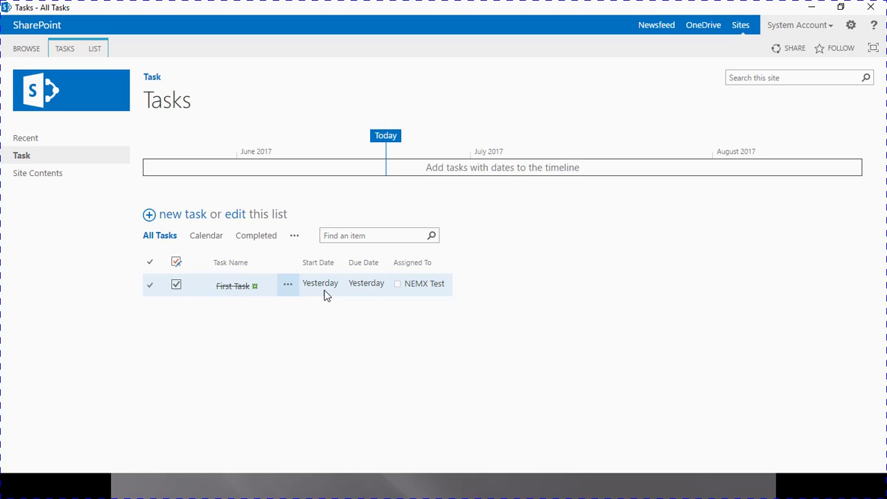
pyautogui.click(149, 291)
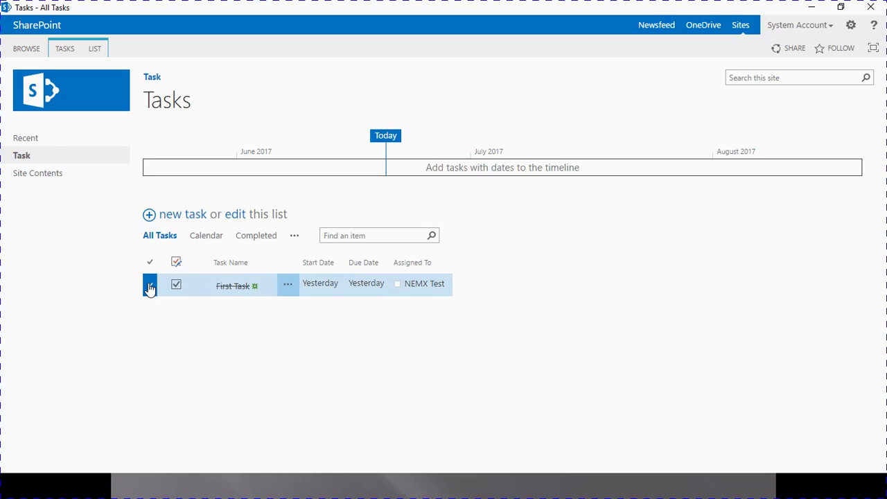
pyautogui.click(65, 49)
pyautogui.click(52, 84)
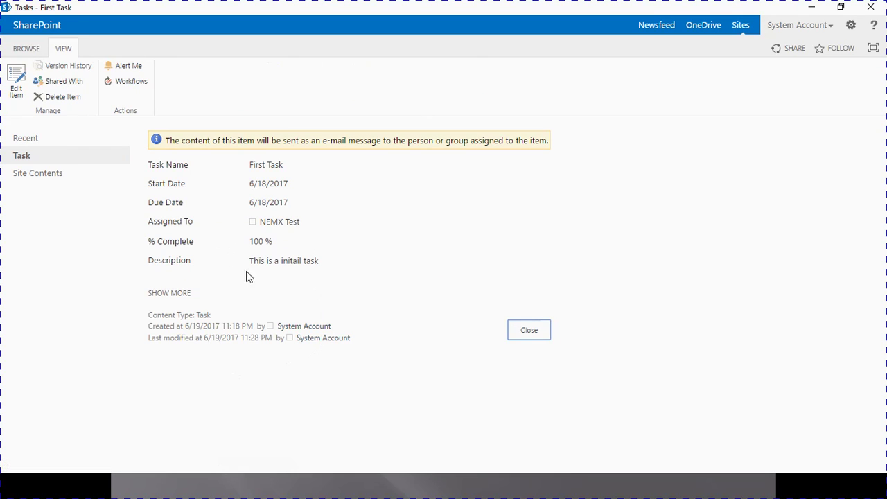
pyautogui.click(186, 294)
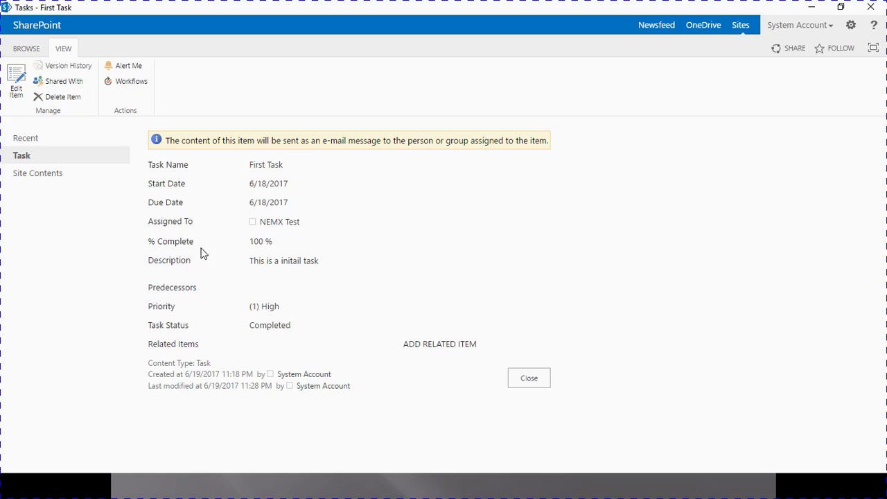
pyautogui.click(540, 382)
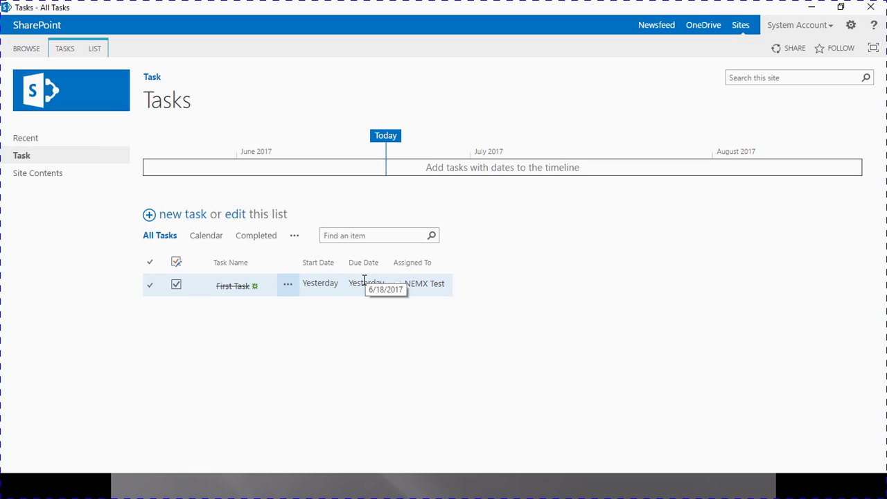
pyautogui.moveTo(334, 287)
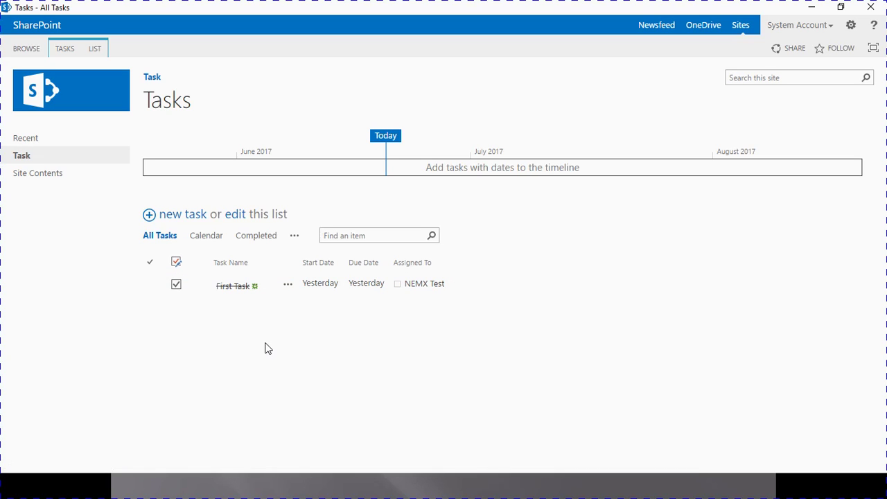
# Modify the All Tasks view so completed items are not shown as struck through, and save the view.
pyautogui.click(66, 51)
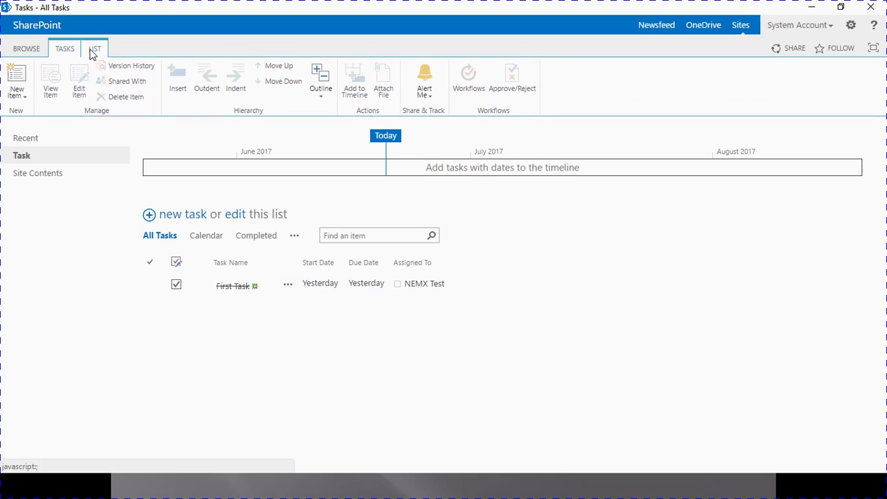
pyautogui.click(93, 50)
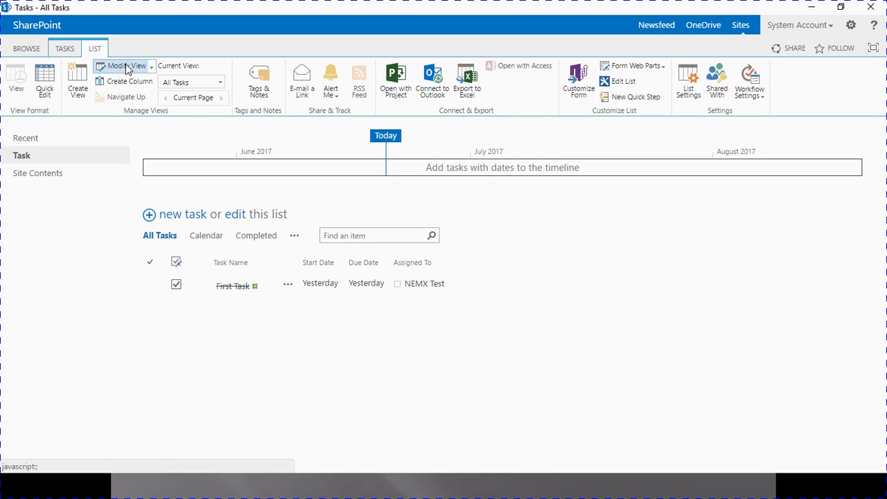
pyautogui.click(126, 66)
pyautogui.scroll(-6, 208, 186)
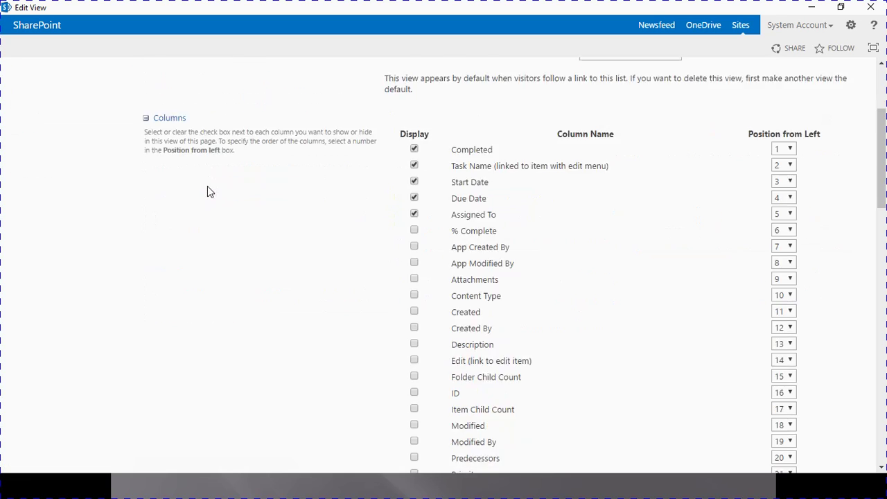
pyautogui.scroll(-10, 206, 186)
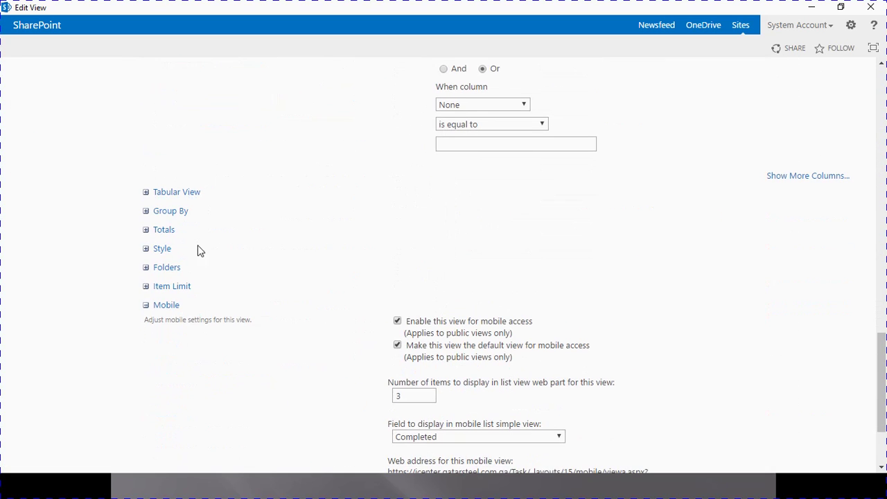
pyautogui.click(149, 250)
pyautogui.scroll(-2, 215, 298)
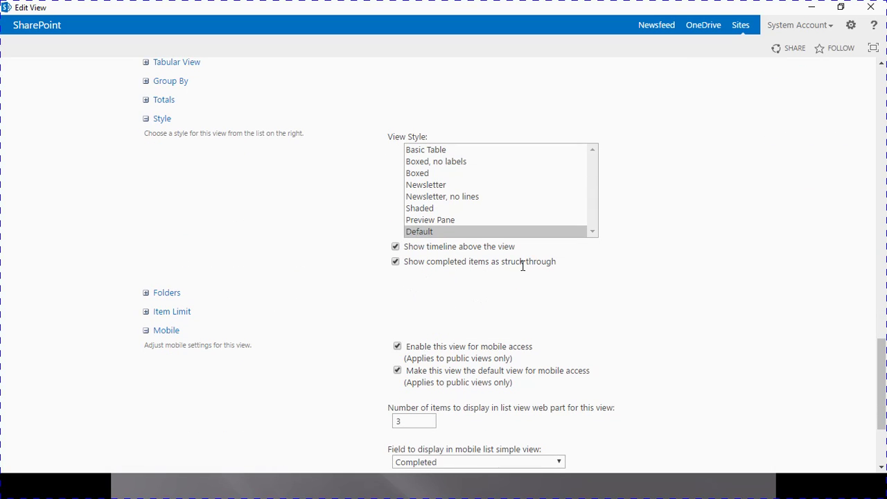
pyautogui.click(396, 263)
pyautogui.scroll(-2, 331, 247)
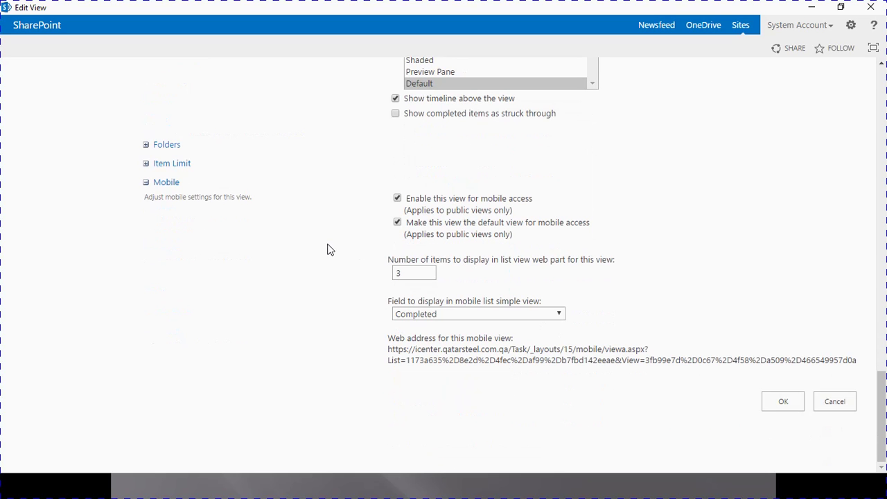
pyautogui.click(783, 395)
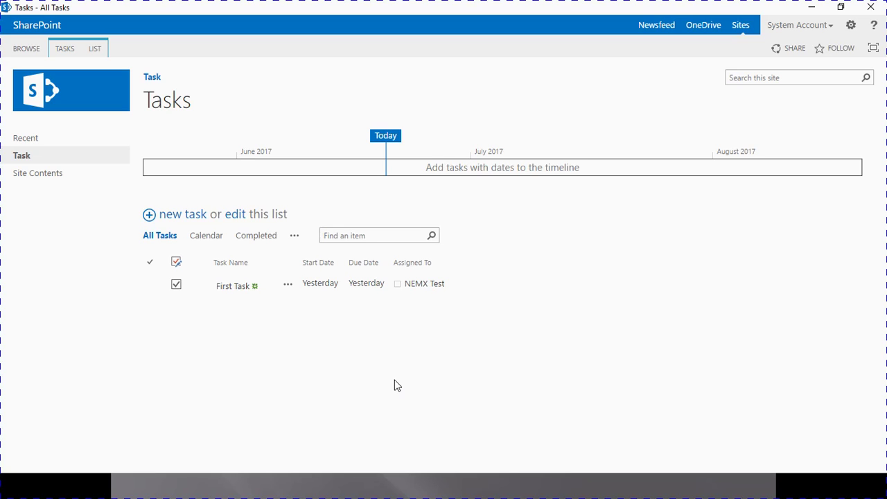
# Create a subtask under First Task named "Sub task 1".
pyautogui.click(287, 291)
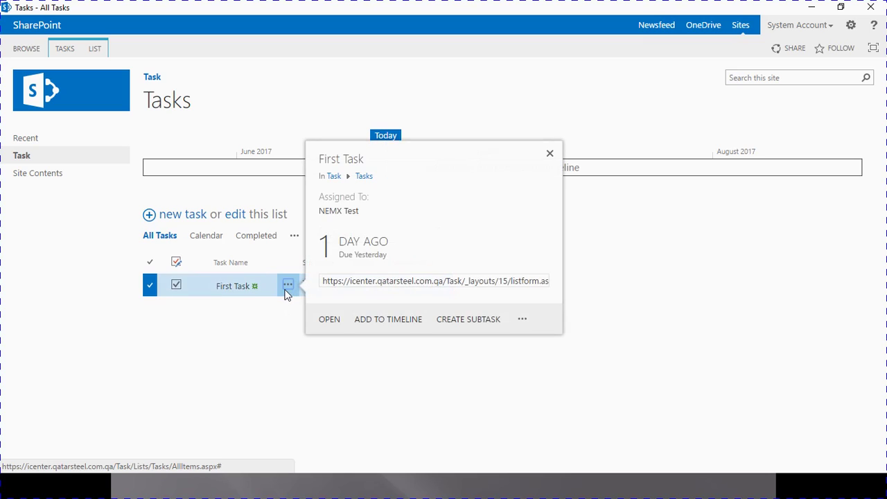
pyautogui.click(469, 319)
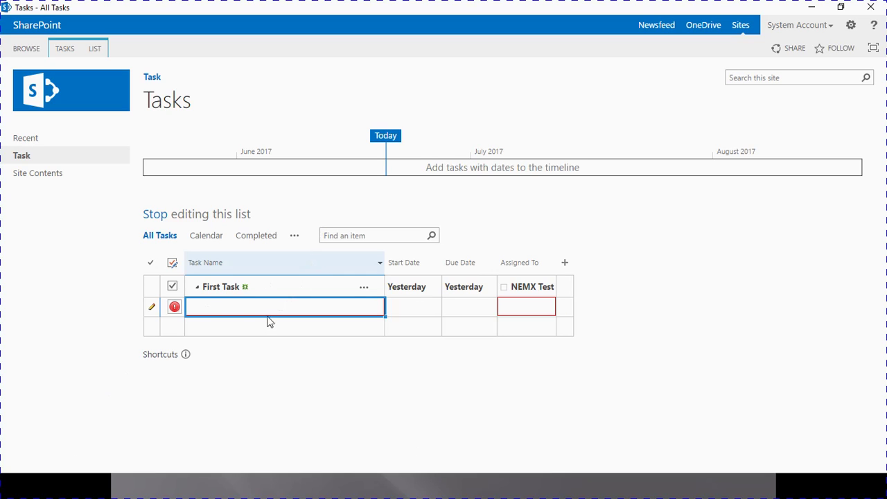
pyautogui.write('Sub task 1')
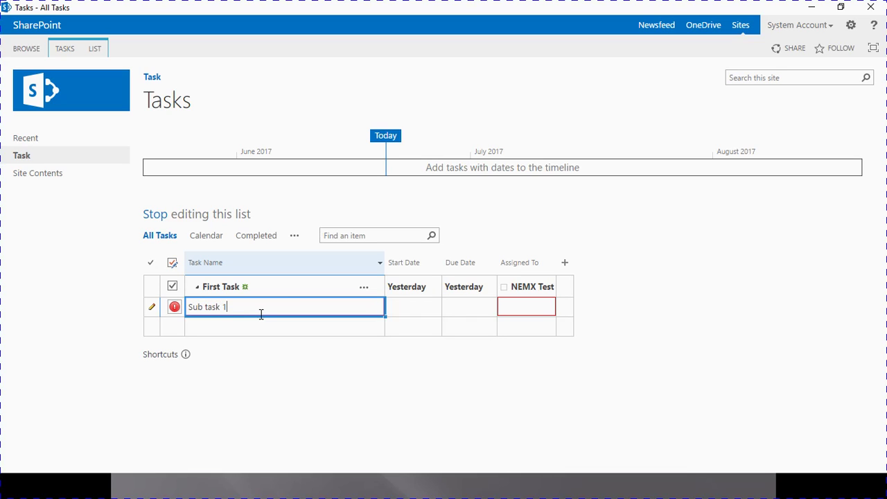
# Set the start date of Sub task 1 to 6/19/2017 and its due date to 6/20/2017.
pyautogui.click(426, 310)
pyautogui.click(374, 307)
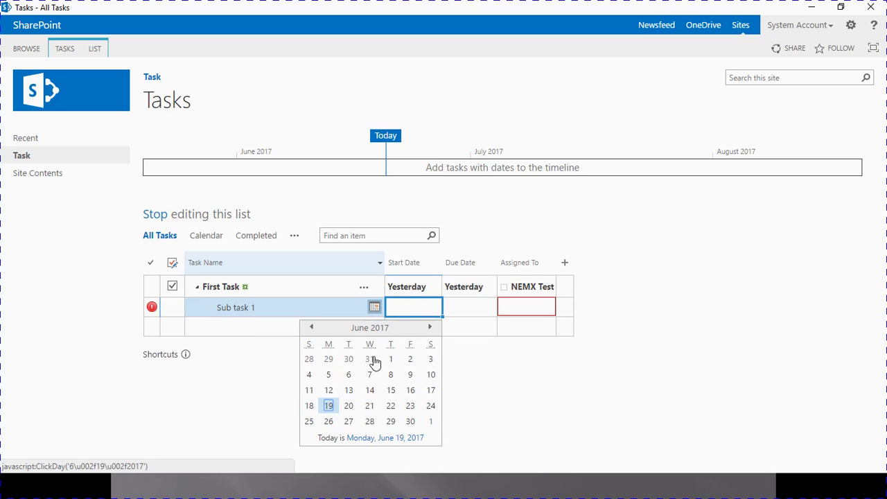
pyautogui.click(329, 406)
pyautogui.click(487, 314)
pyautogui.click(494, 308)
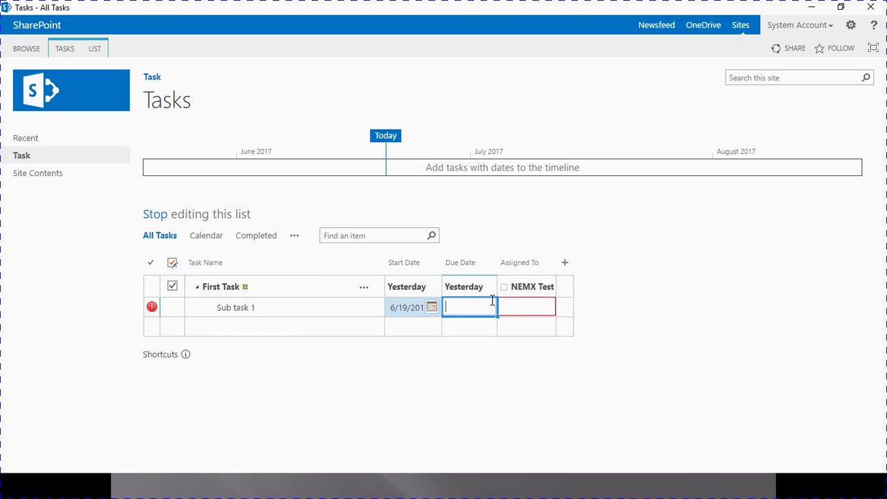
pyautogui.click(431, 307)
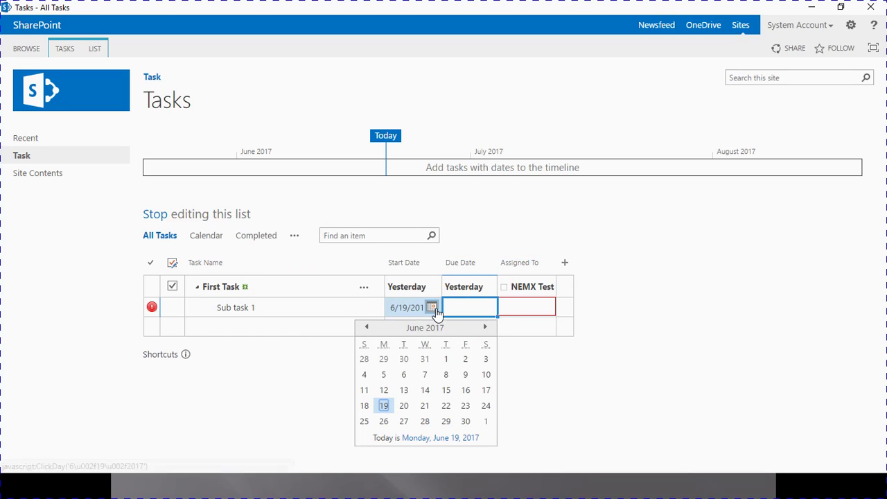
pyautogui.click(404, 408)
pyautogui.click(527, 311)
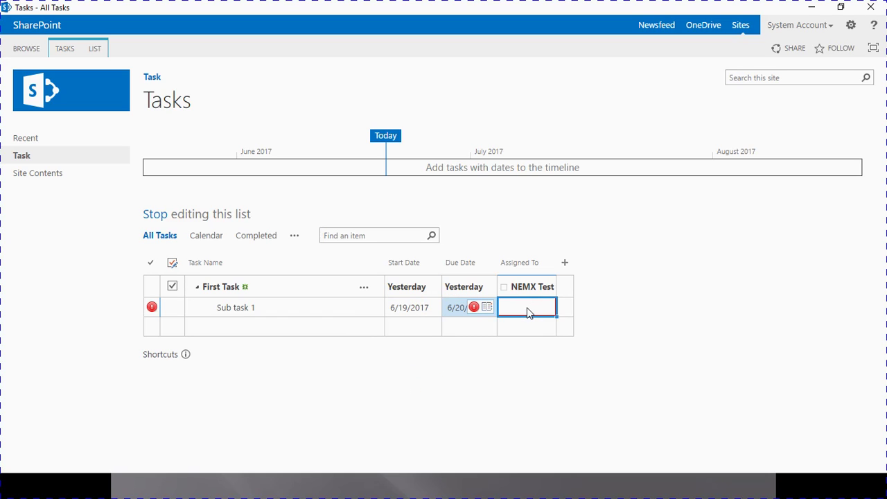
# Assign Sub task 1 to the NEMX Test account, commit the row and dismiss the timeline notice.
pyautogui.click(491, 315)
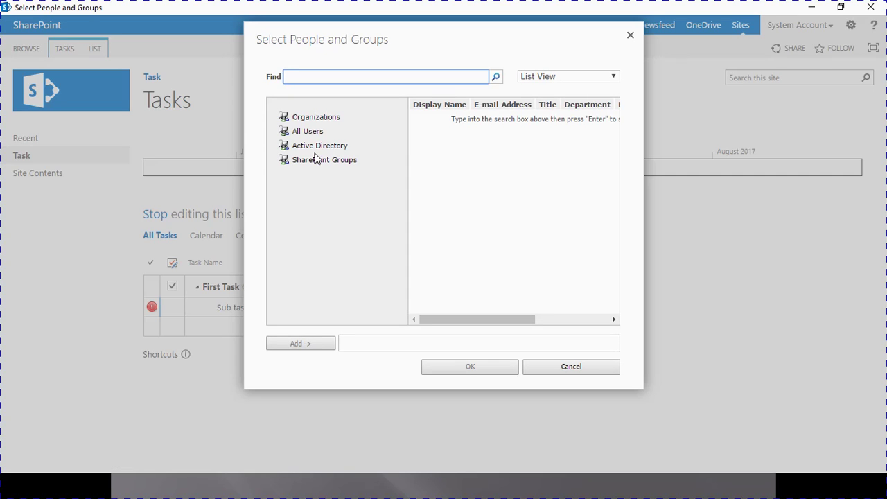
pyautogui.click(316, 147)
pyautogui.click(311, 77)
pyautogui.write('nemx')
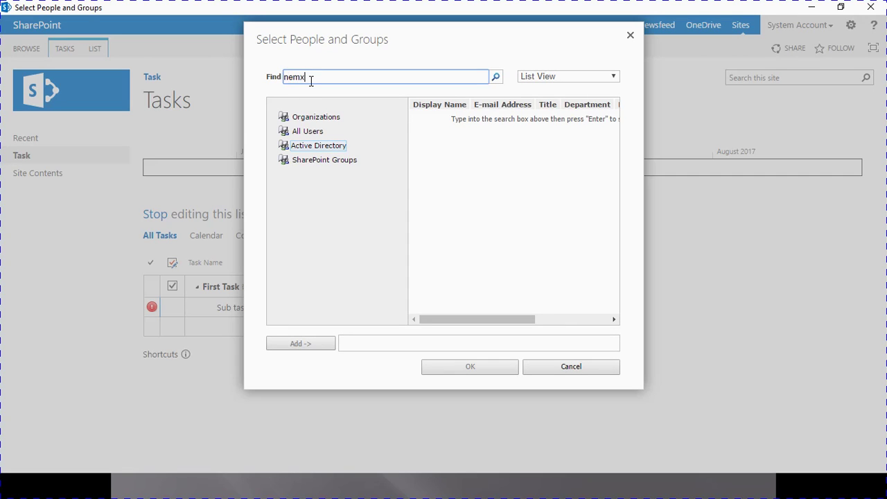
pyautogui.click(496, 77)
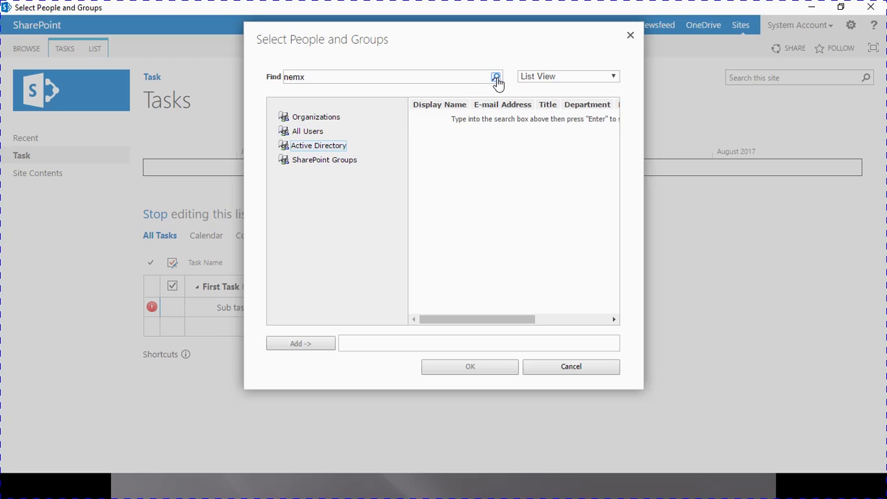
pyautogui.click(495, 79)
pyautogui.click(440, 117)
pyautogui.click(311, 347)
pyautogui.click(463, 366)
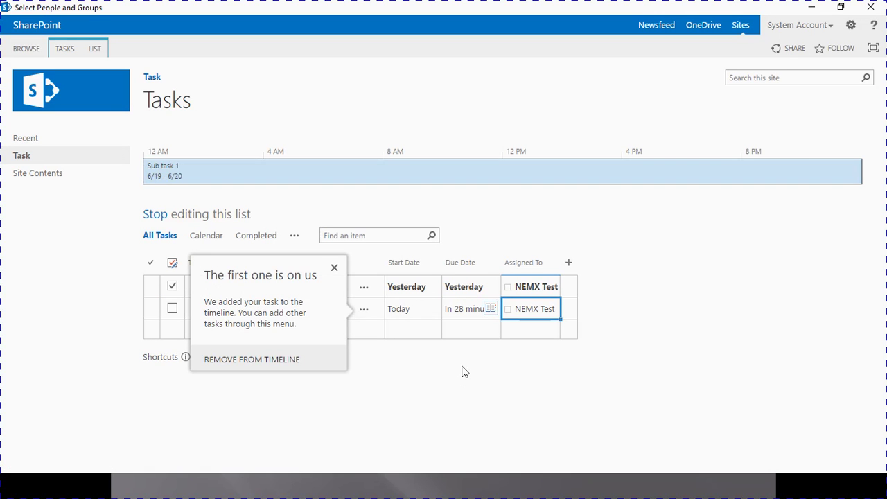
pyautogui.press('Down')
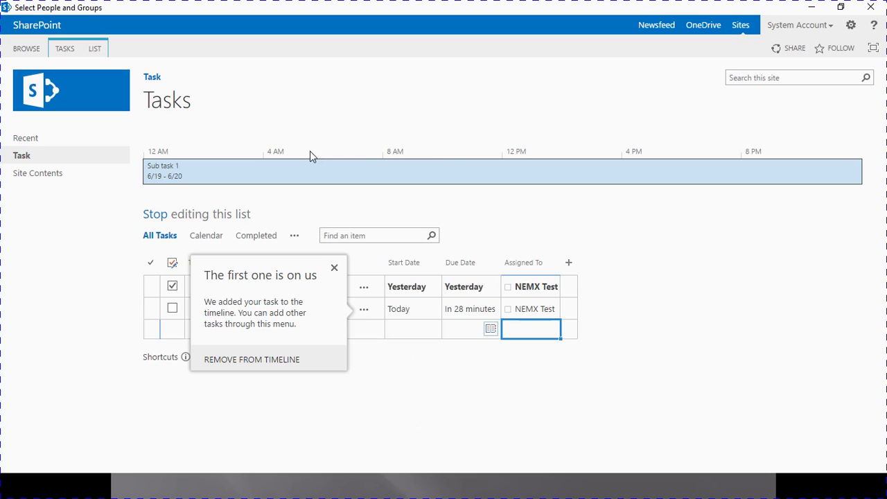
pyautogui.click(334, 271)
# Add a task row named "Sub Task 2" with start date 6/21/2017 and due date 6/22/2017.
pyautogui.click(236, 334)
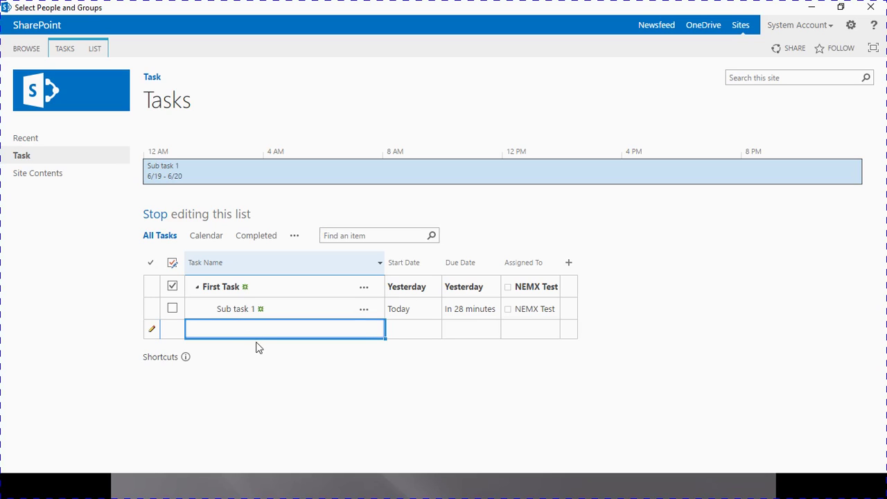
pyautogui.write('Sub Task 2')
pyautogui.click(436, 328)
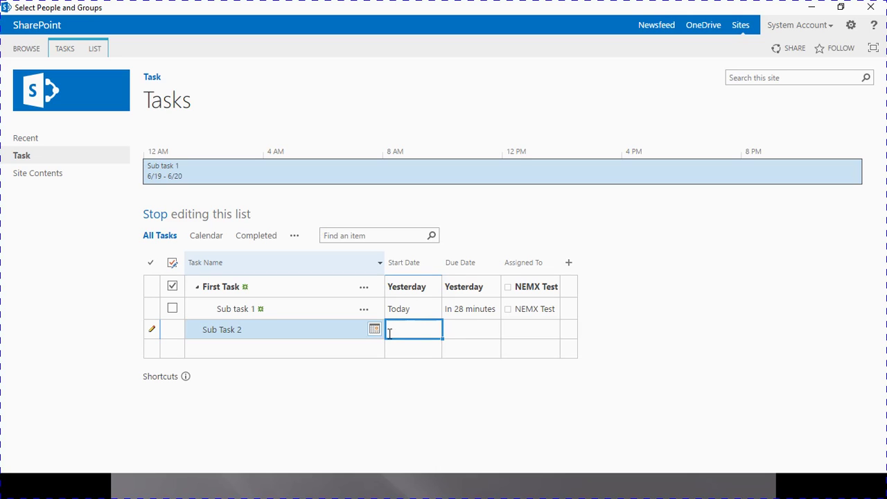
pyautogui.click(375, 329)
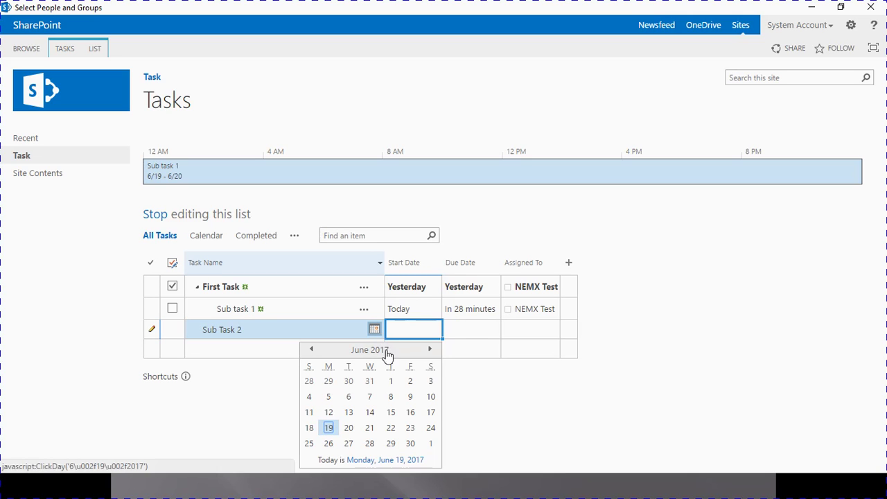
pyautogui.click(372, 434)
pyautogui.click(460, 330)
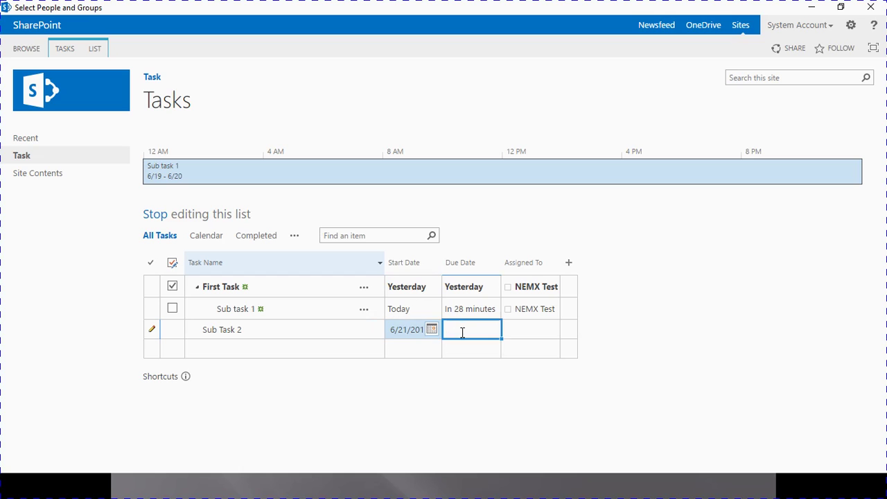
pyautogui.click(433, 331)
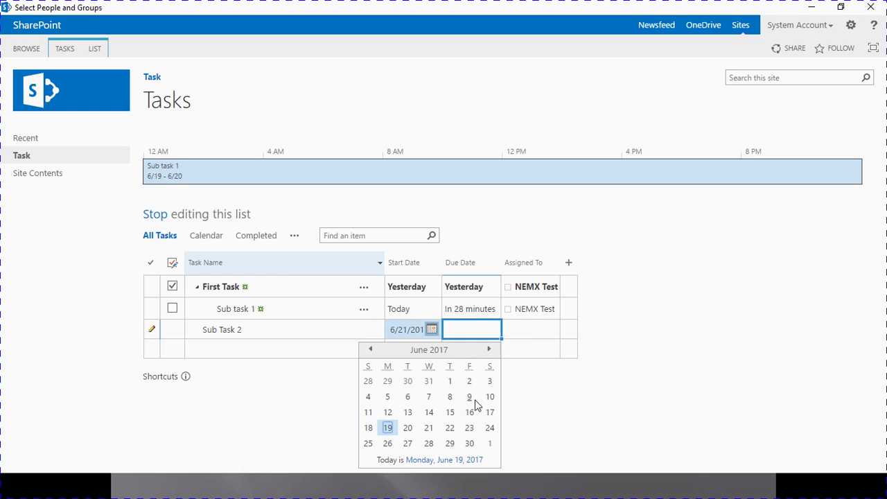
pyautogui.click(455, 433)
# Find the NEMX Test account in the people picker, assign Sub Task 2 to it and commit the row.
pyautogui.click(526, 330)
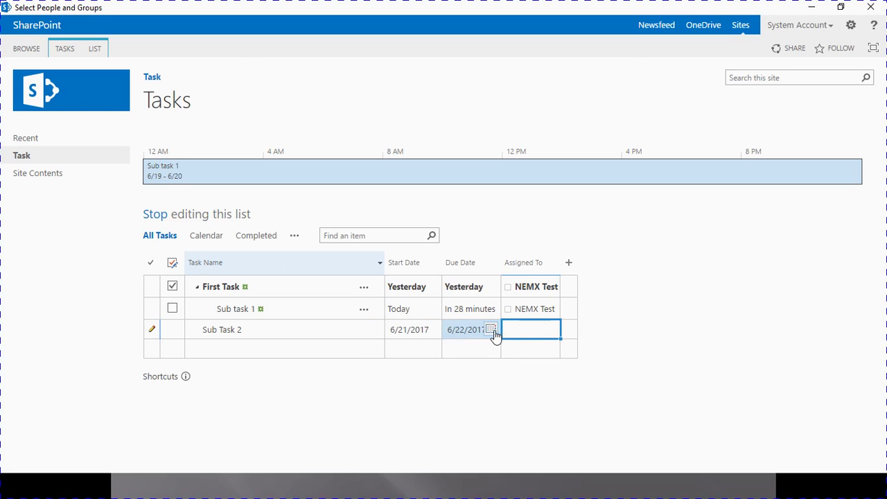
pyautogui.click(494, 332)
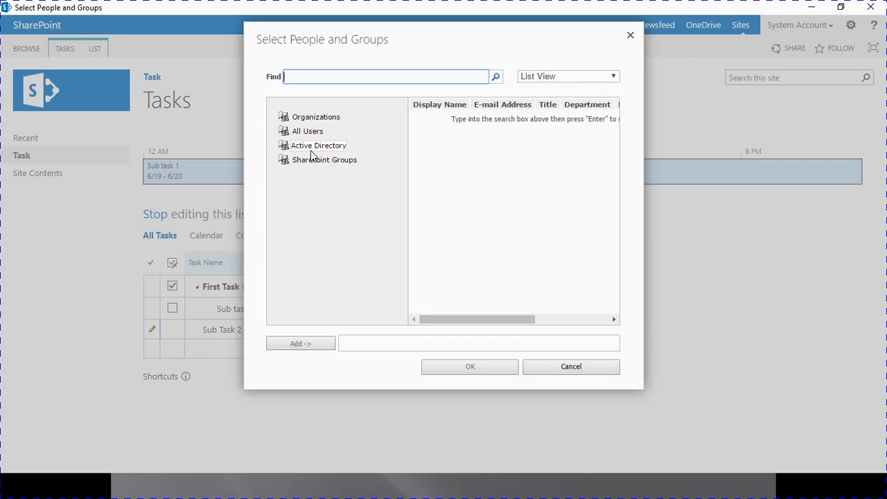
pyautogui.click(312, 145)
pyautogui.click(309, 77)
pyautogui.write('nemxtest')
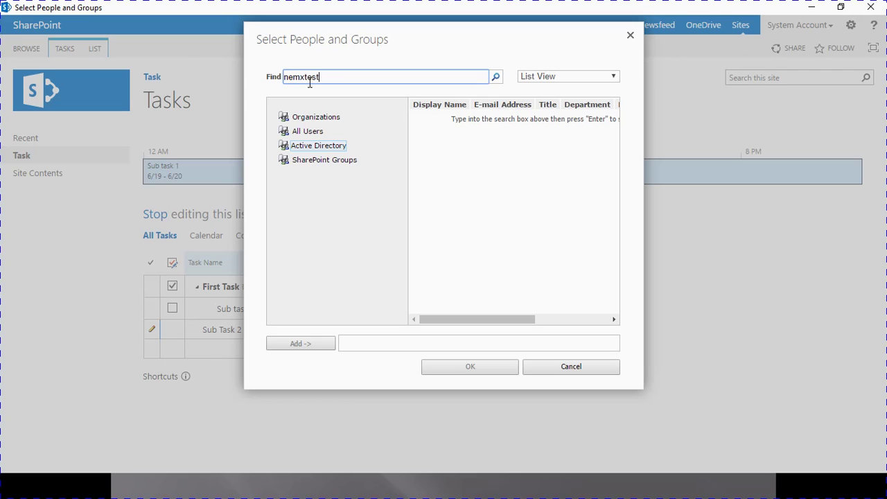
pyautogui.click(494, 77)
pyautogui.click(443, 115)
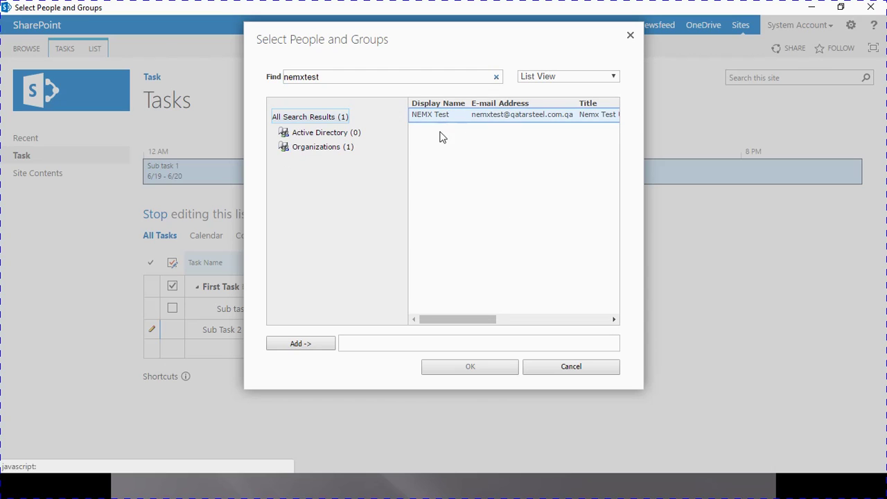
pyautogui.click(319, 345)
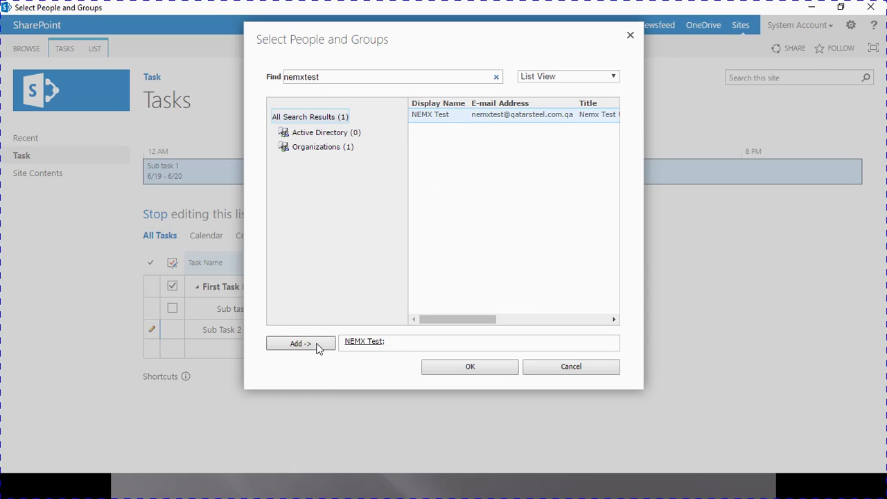
pyautogui.click(451, 370)
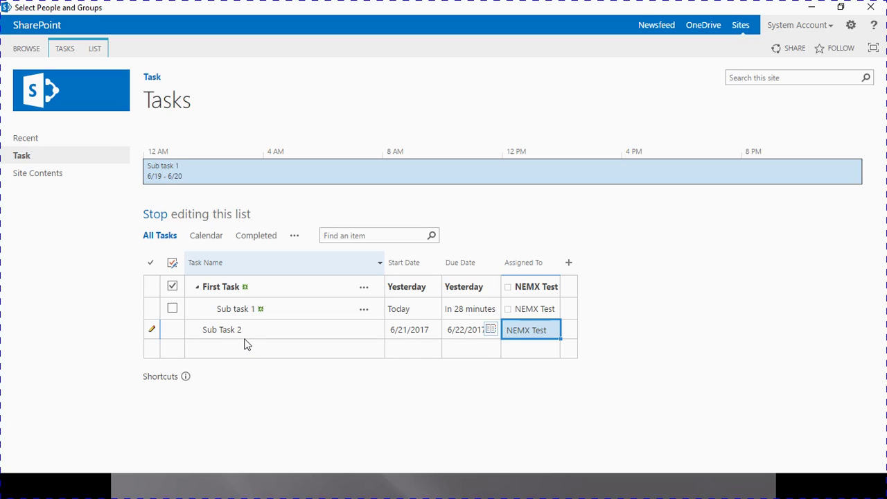
pyautogui.press('Return')
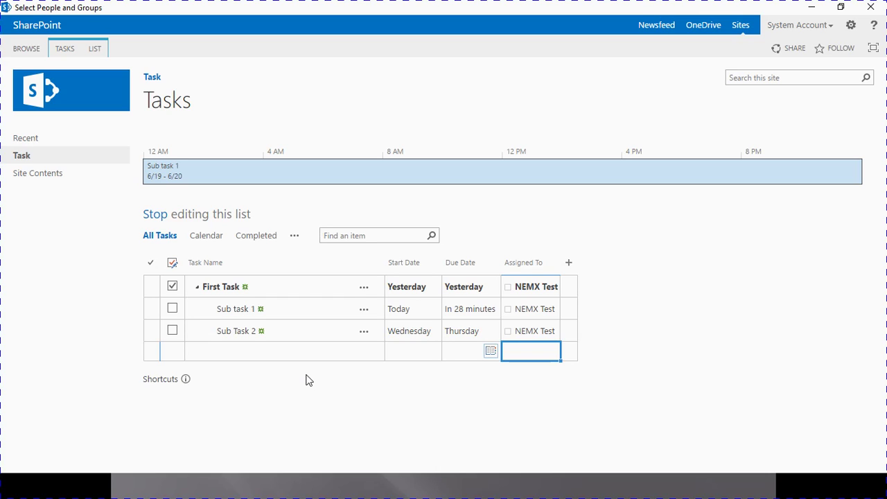
# Add a task row named "Sub Task 3" with start date 6/24/2017 and due date 6/25/2017.
pyautogui.click(264, 353)
pyautogui.write('Sub Task 3')
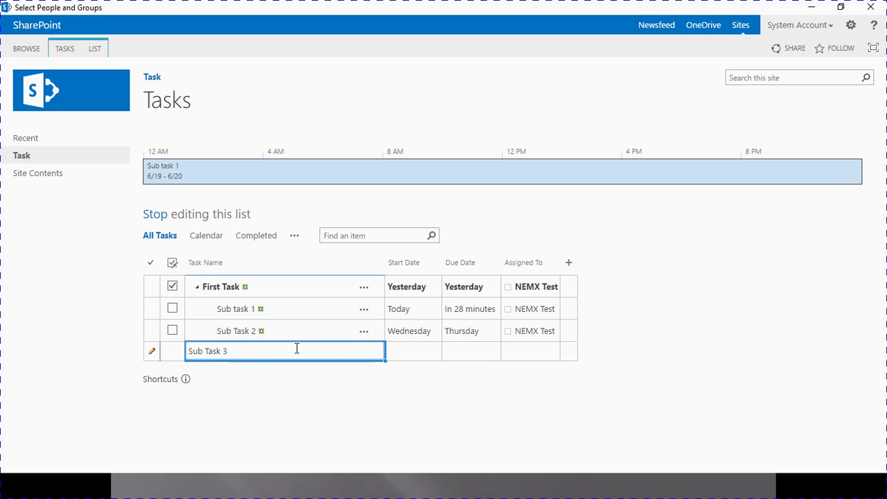
pyautogui.press('Tab')
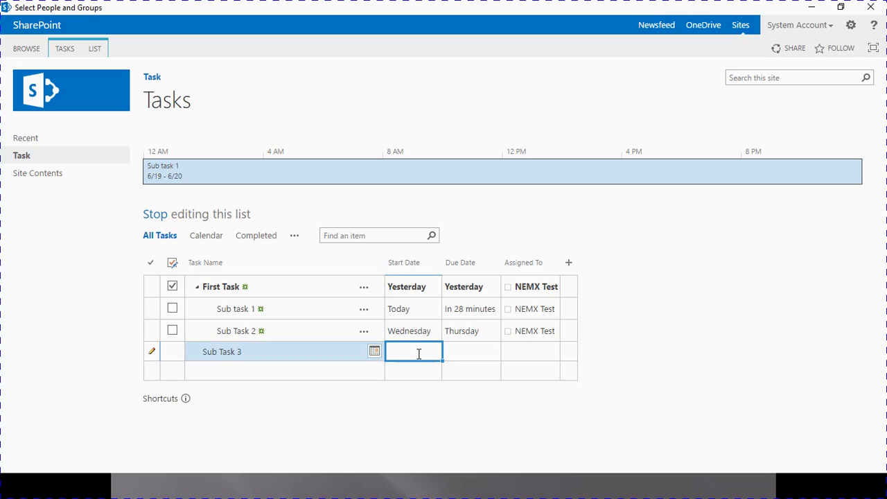
pyautogui.click(374, 352)
pyautogui.click(429, 450)
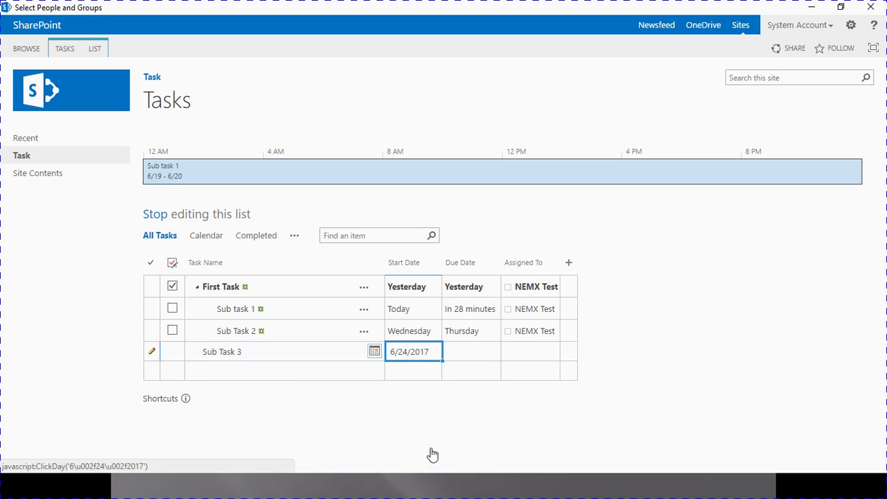
pyautogui.click(463, 350)
pyautogui.click(431, 352)
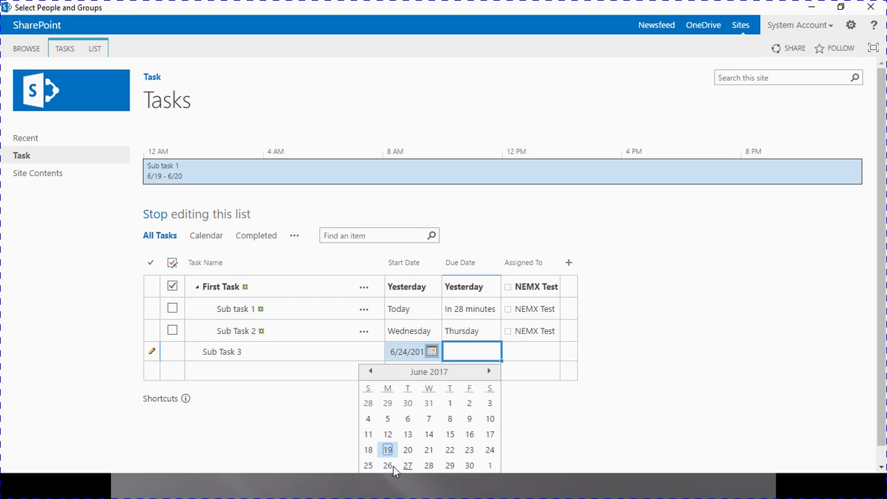
pyautogui.click(368, 466)
# Assign Sub Task 3 to the NEMX Test account, commit the row and stop editing the list.
pyautogui.click(514, 352)
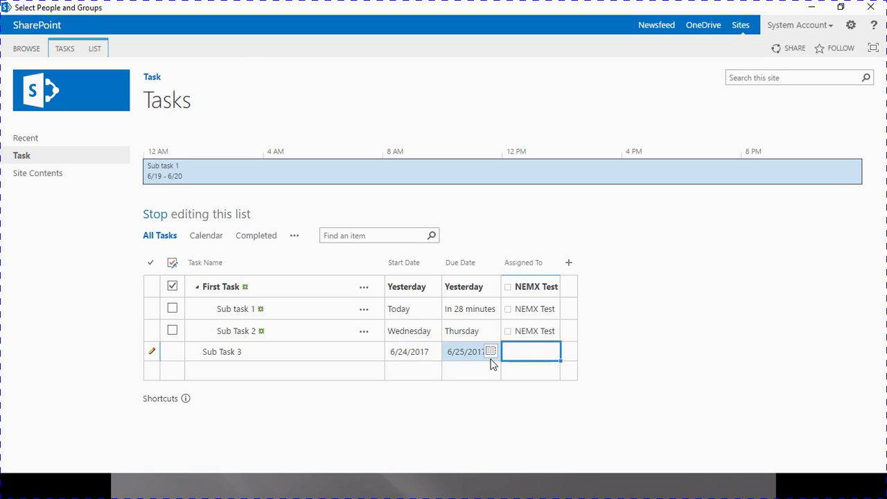
pyautogui.click(490, 355)
pyautogui.click(321, 147)
pyautogui.click(313, 81)
pyautogui.write('nemx')
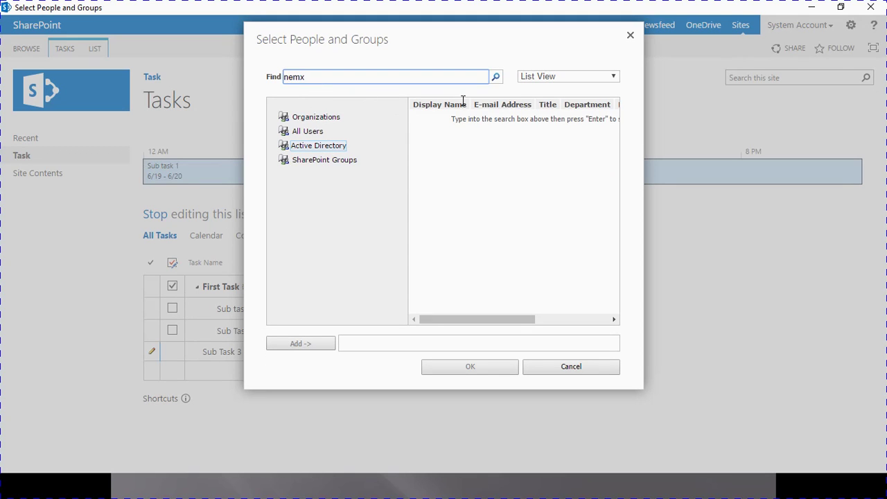
pyautogui.click(497, 77)
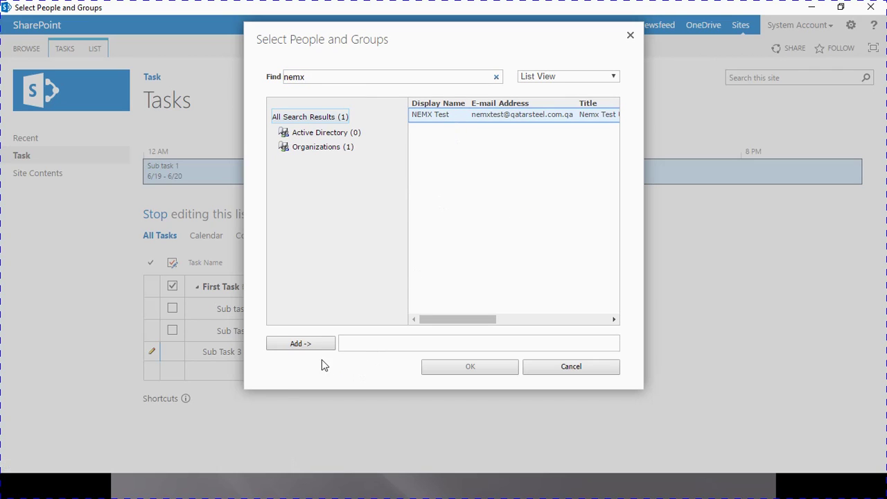
pyautogui.click(311, 344)
pyautogui.click(467, 371)
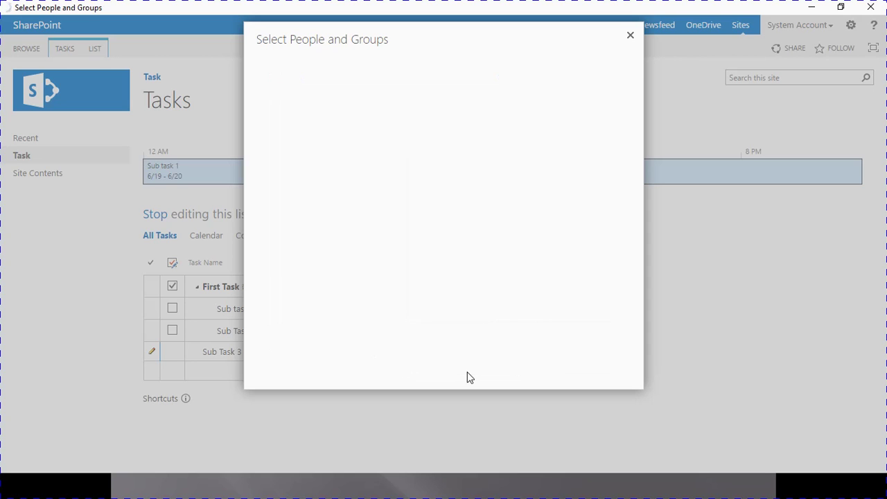
pyautogui.press('Down')
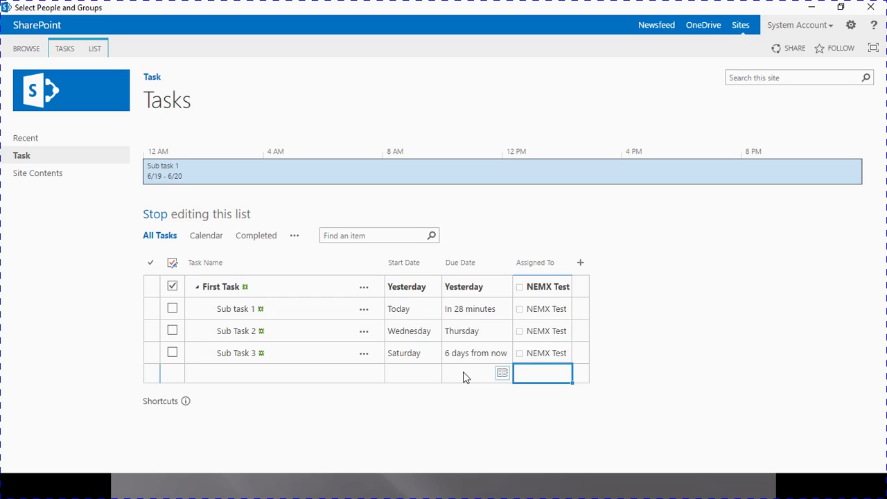
pyautogui.click(159, 219)
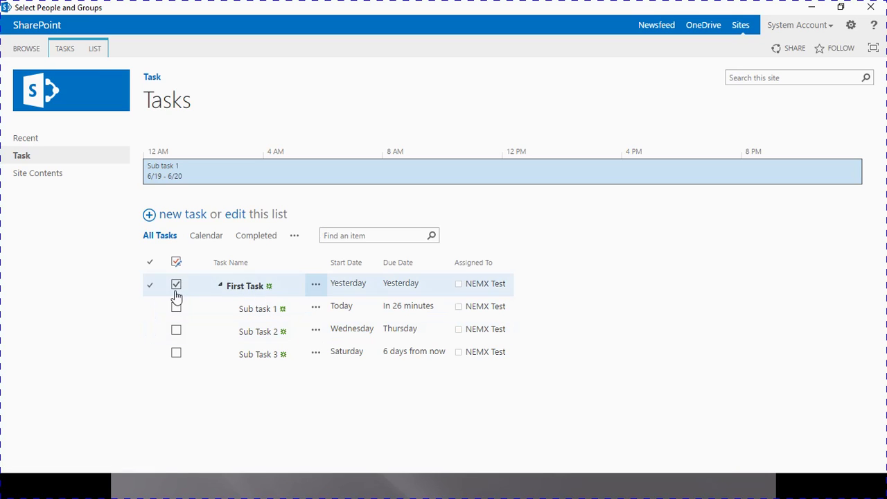
# Outdent Sub Task 2 to the top level, and indent it back under First Task.
pyautogui.click(149, 331)
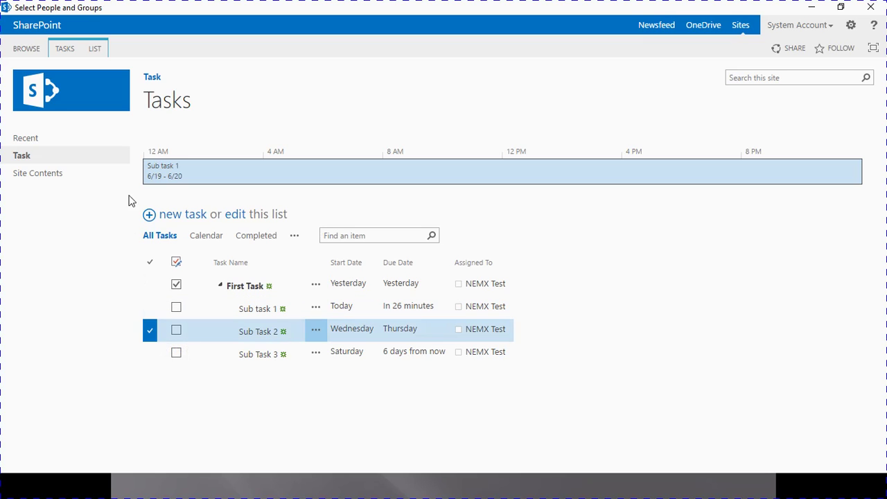
pyautogui.click(65, 51)
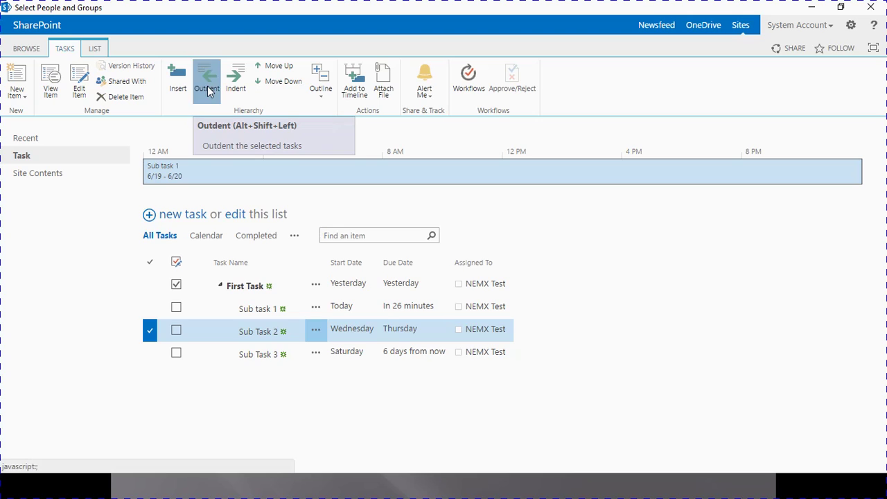
pyautogui.click(208, 86)
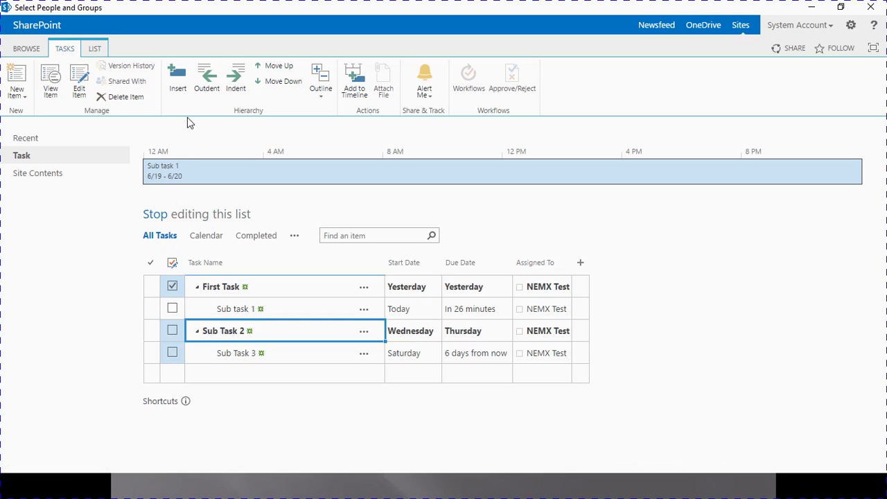
pyautogui.click(152, 337)
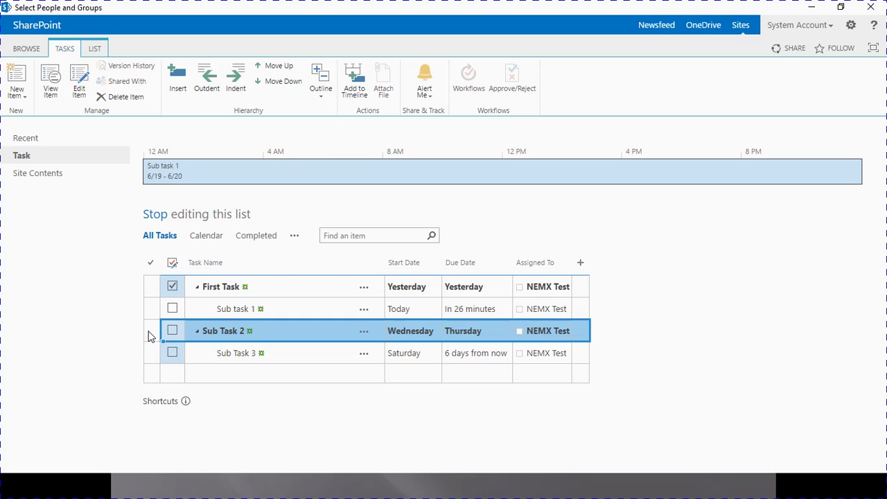
pyautogui.click(233, 96)
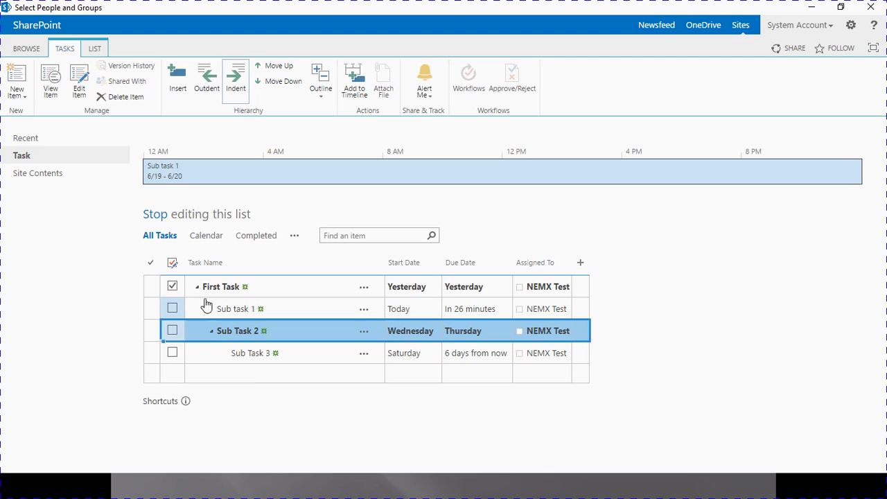
# Outdent Sub Task 2 and Sub Task 3 to the same hierarchy level as First Task.
pyautogui.click(207, 82)
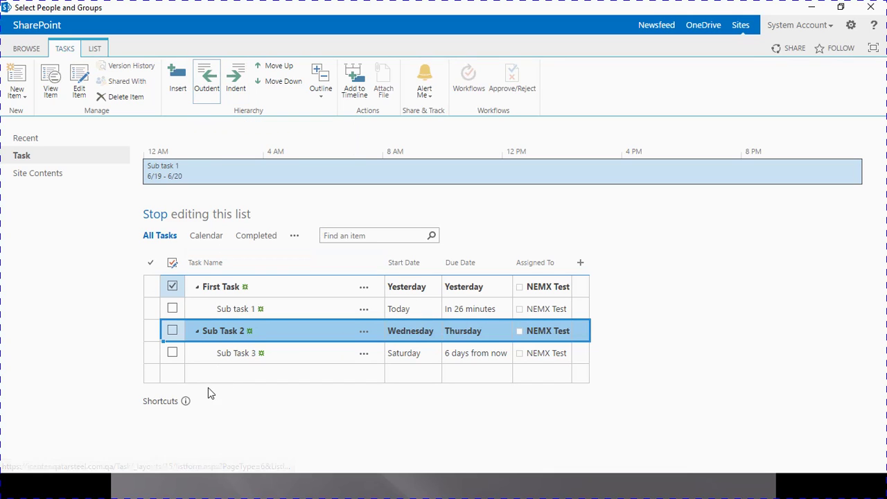
pyautogui.click(154, 352)
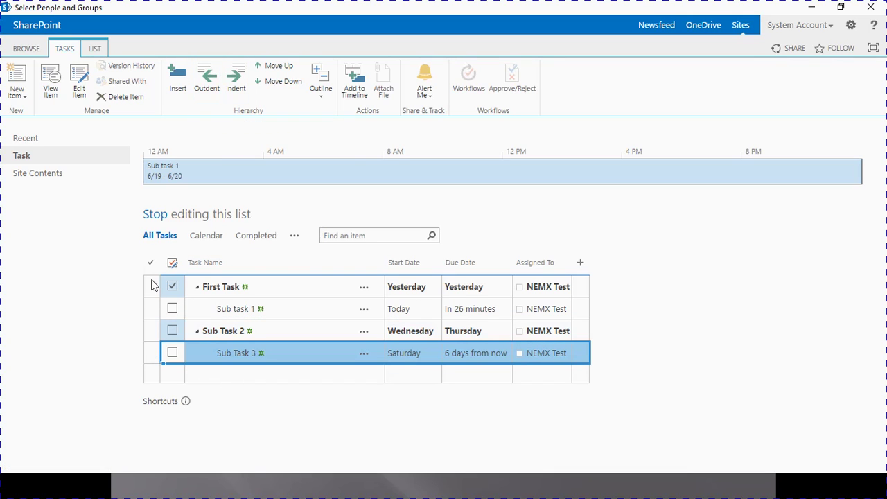
pyautogui.click(207, 82)
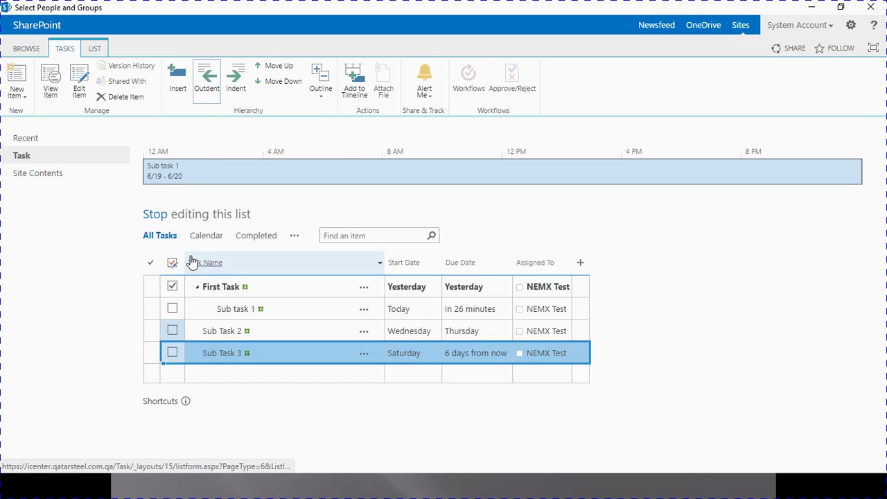
# Stop editing the task list, and collapse and re-expand the subtasks under First Task.
pyautogui.click(164, 217)
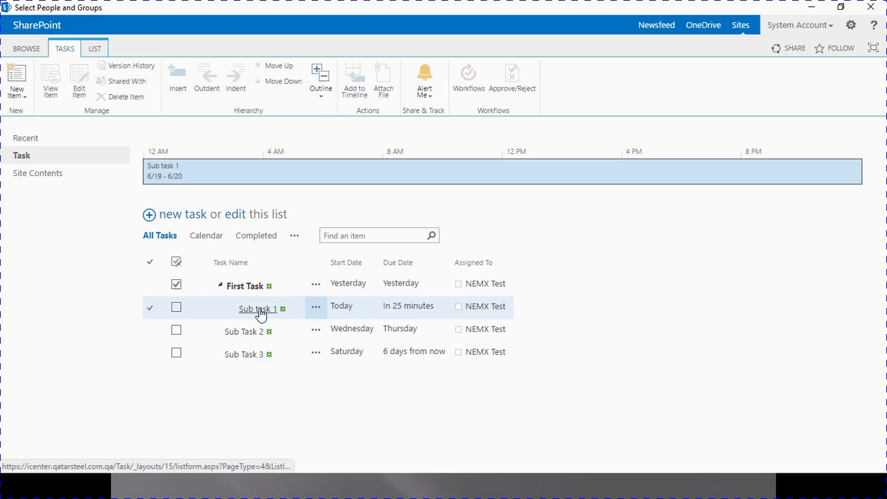
pyautogui.click(221, 285)
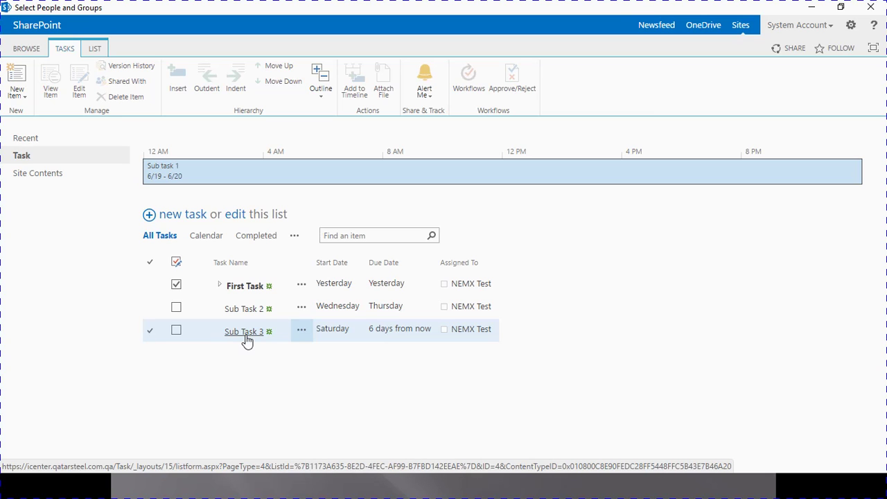
pyautogui.click(220, 285)
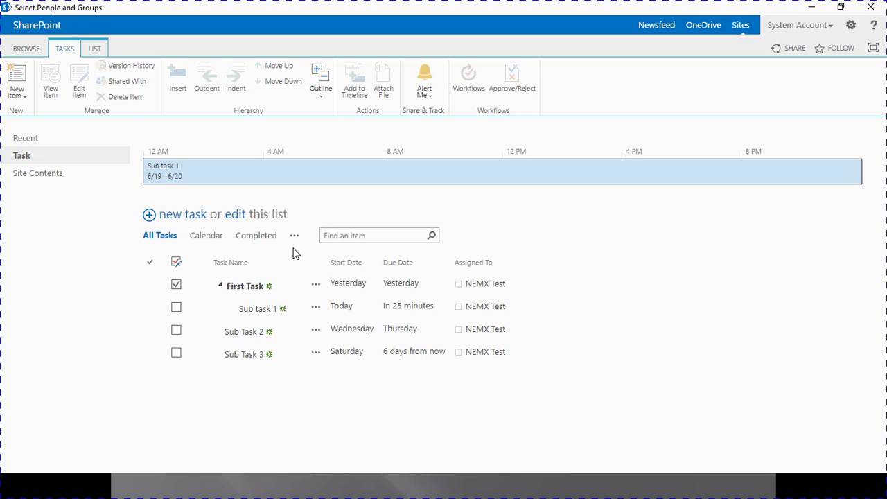
# Select all the tasks in the list and add them to the timeline.
pyautogui.click(316, 285)
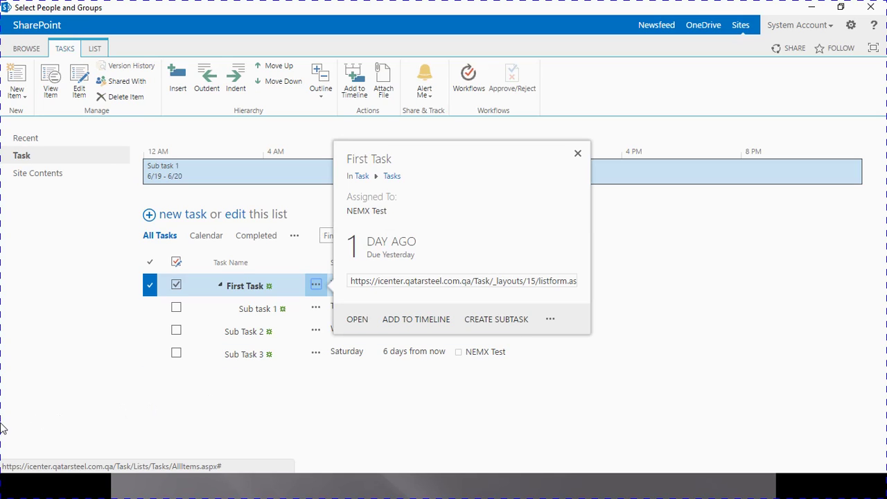
pyautogui.click(92, 418)
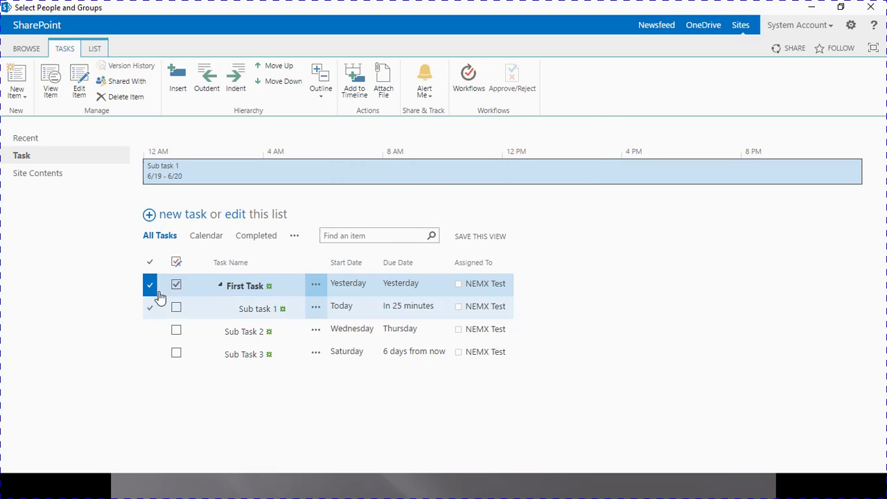
pyautogui.click(149, 266)
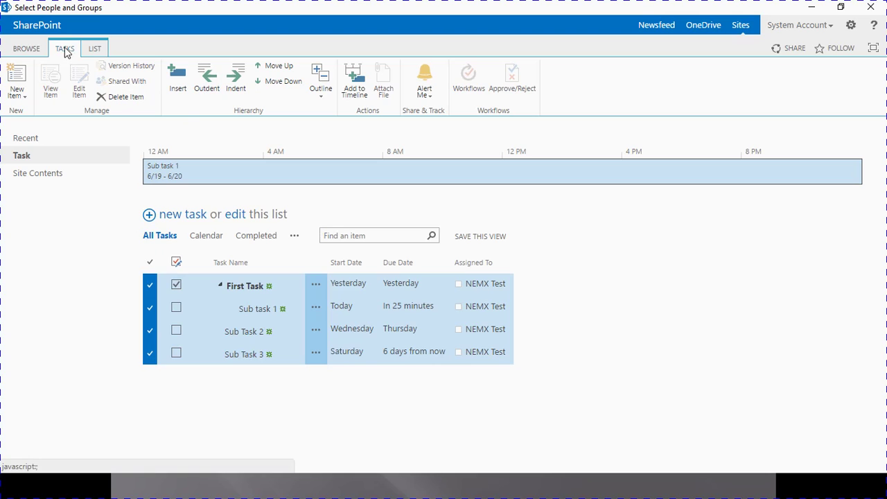
pyautogui.click(354, 87)
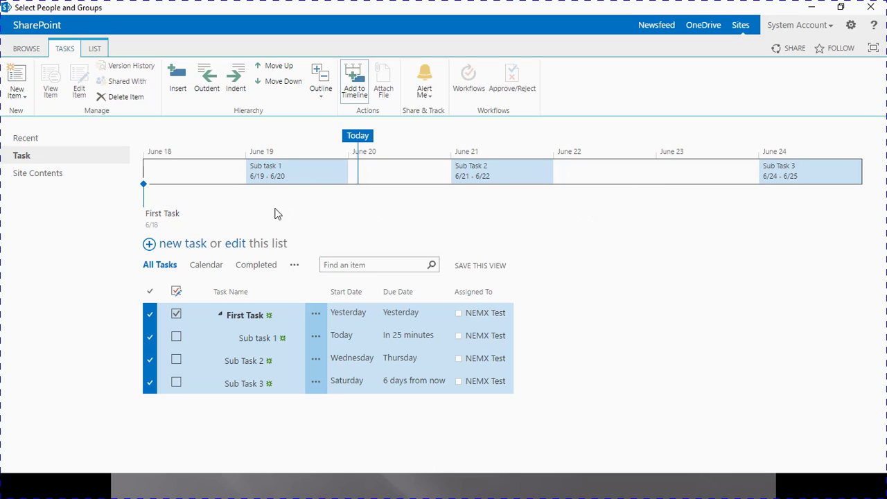
# Fill the Sub task 1 bar on the timeline with gray.
pyautogui.click(190, 177)
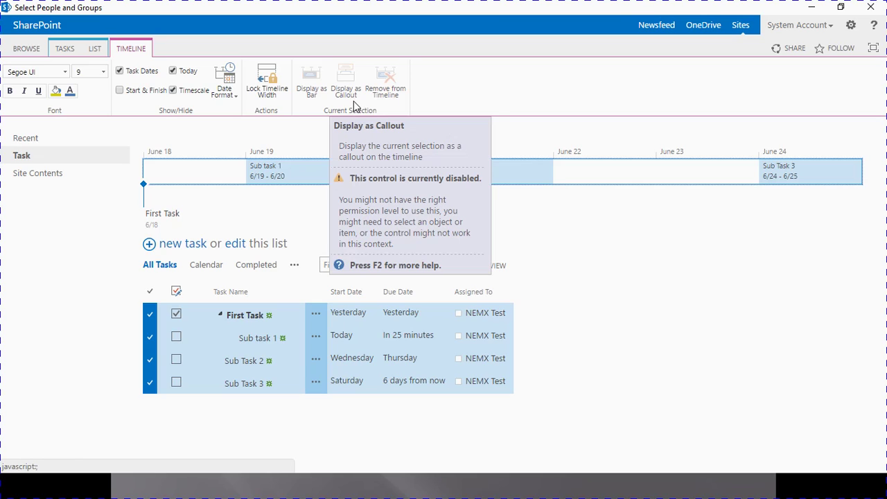
pyautogui.click(296, 178)
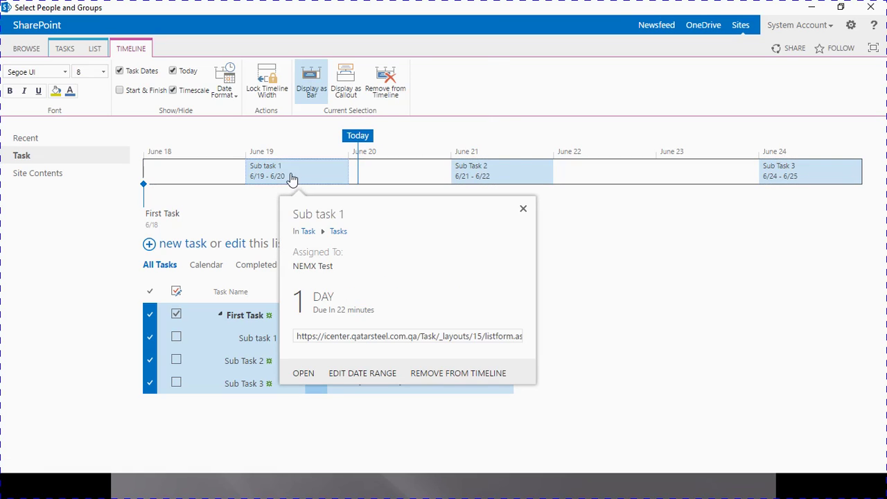
pyautogui.click(56, 92)
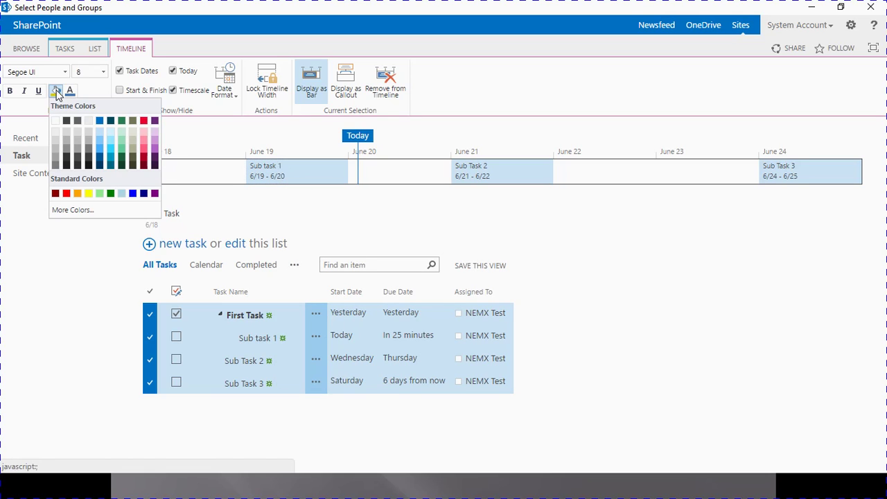
pyautogui.click(65, 147)
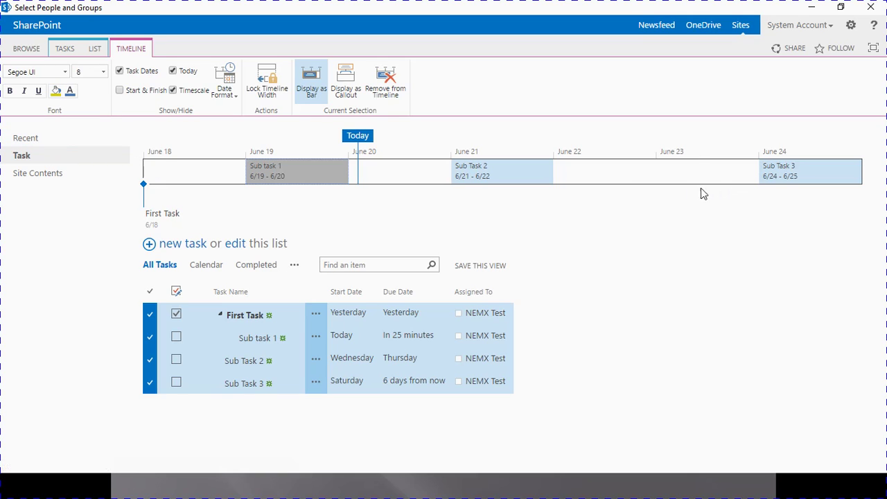
# Format the Sub Task 2 timeline bar with a dark green fill and white text.
pyautogui.click(527, 184)
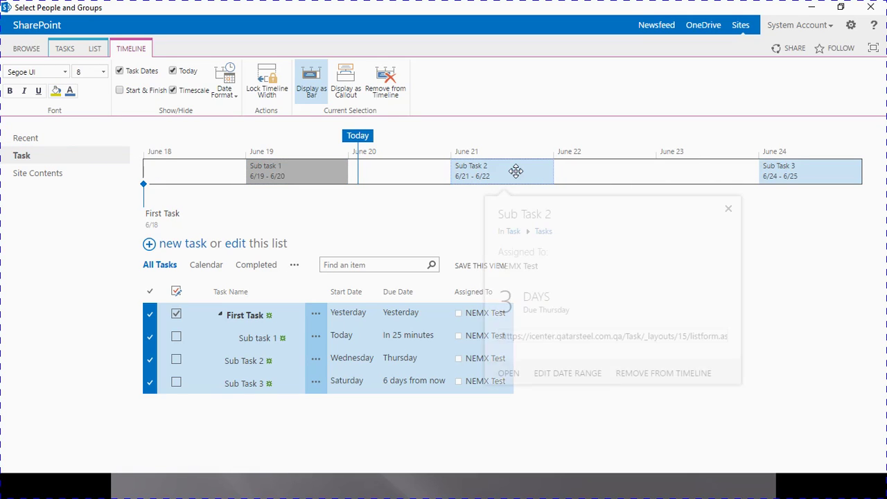
pyautogui.click(61, 95)
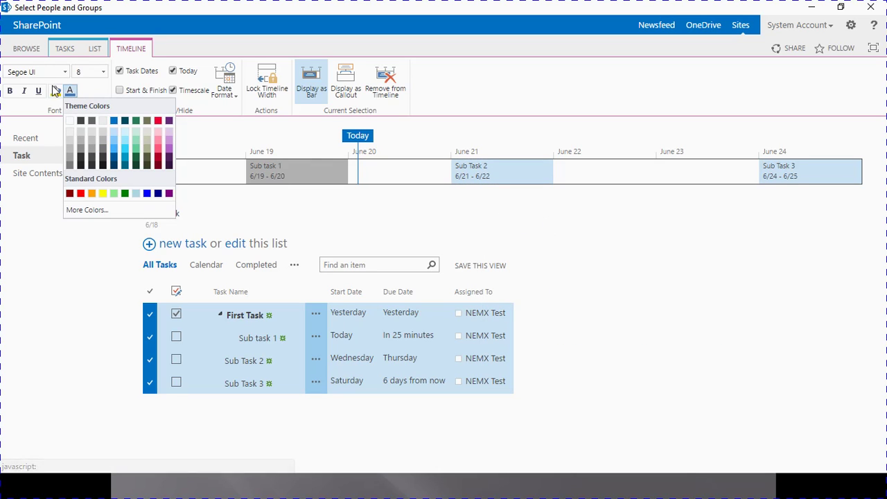
pyautogui.click(106, 145)
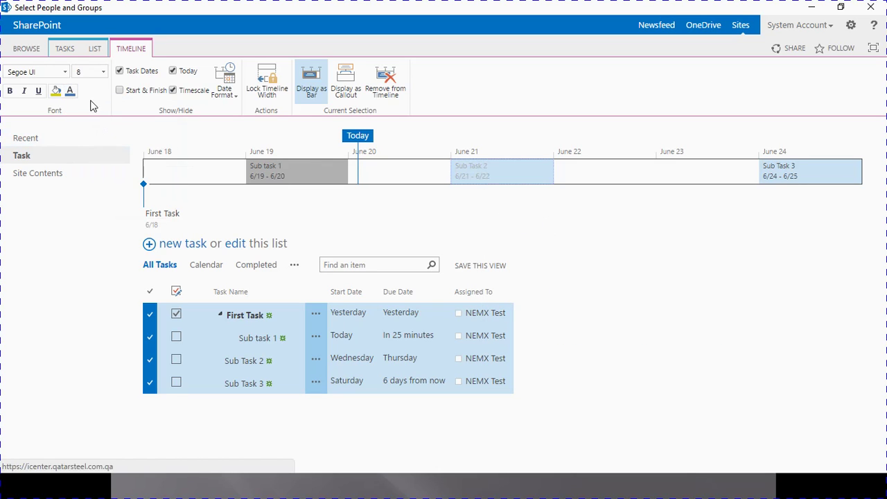
pyautogui.click(72, 92)
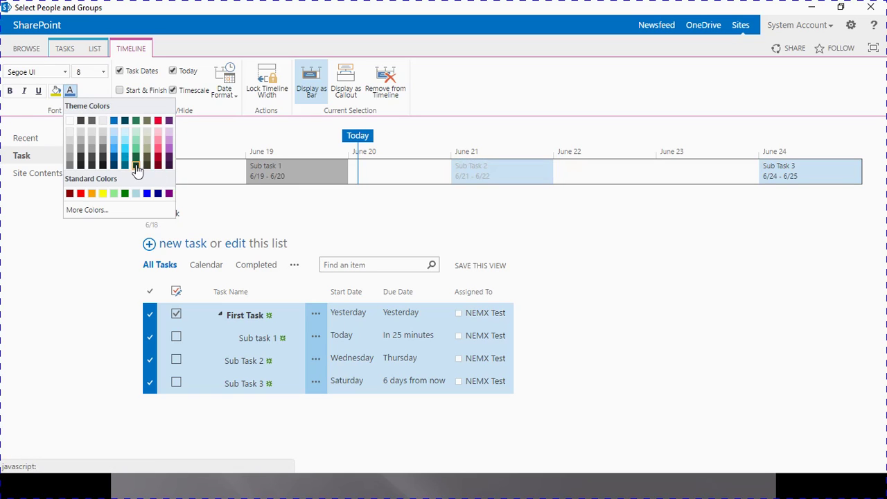
pyautogui.click(137, 166)
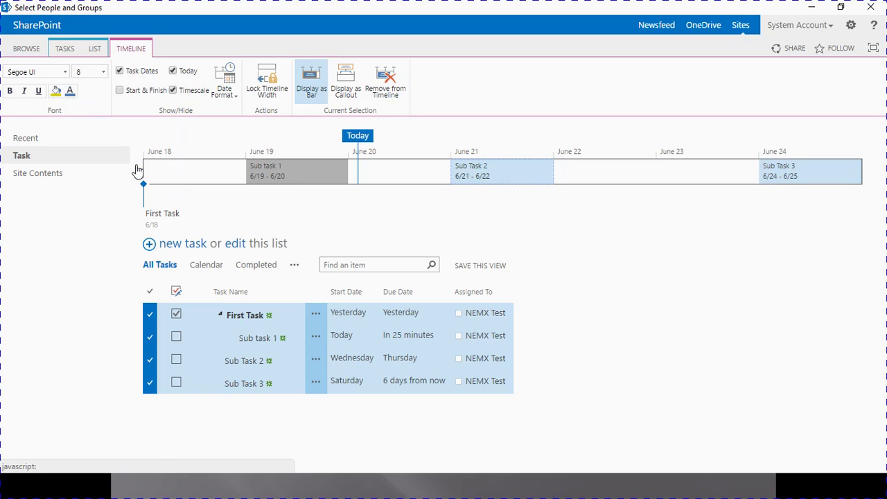
pyautogui.click(58, 91)
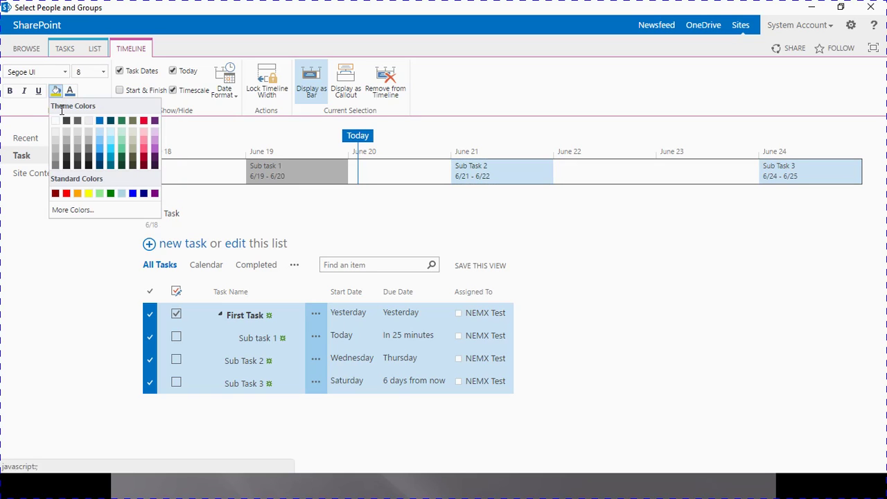
pyautogui.click(121, 163)
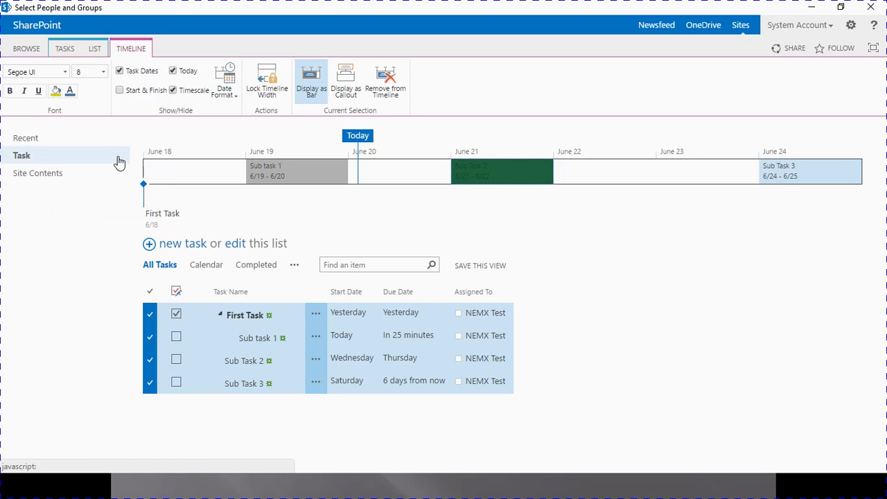
pyautogui.click(70, 91)
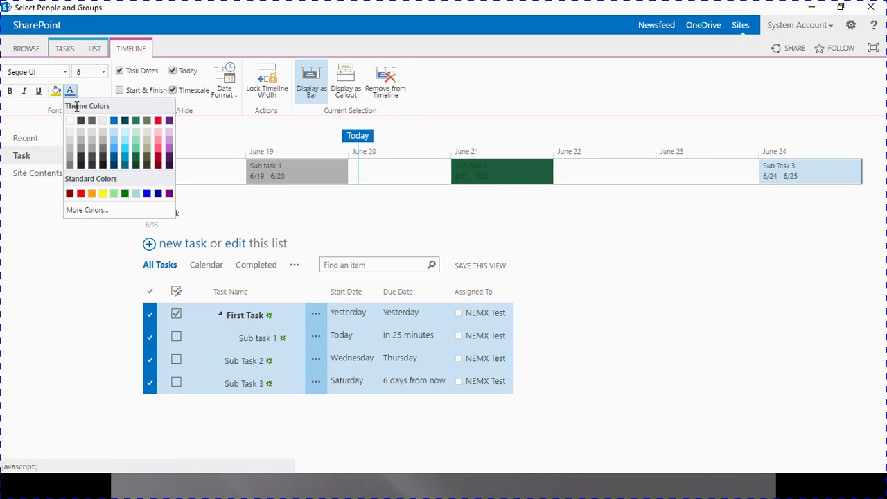
pyautogui.click(71, 137)
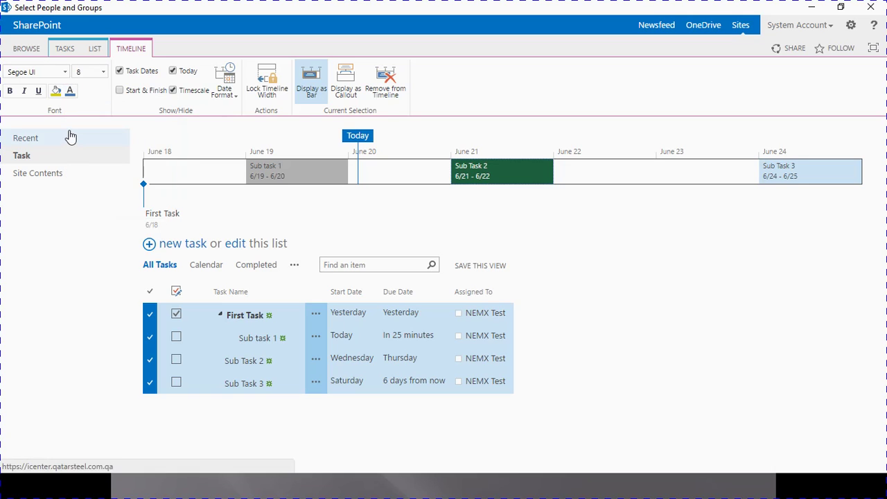
# Format the Sub Task 3 timeline bar with a dark red fill and white text.
pyautogui.click(791, 183)
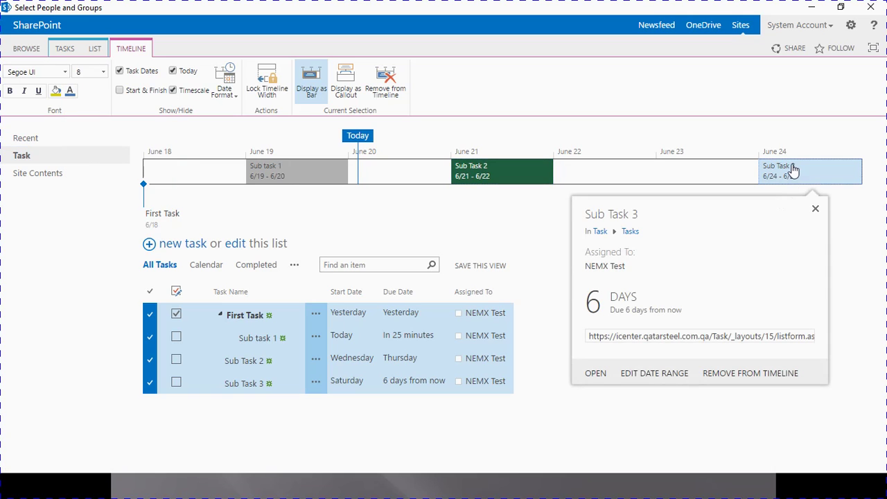
pyautogui.click(56, 91)
pyautogui.click(145, 165)
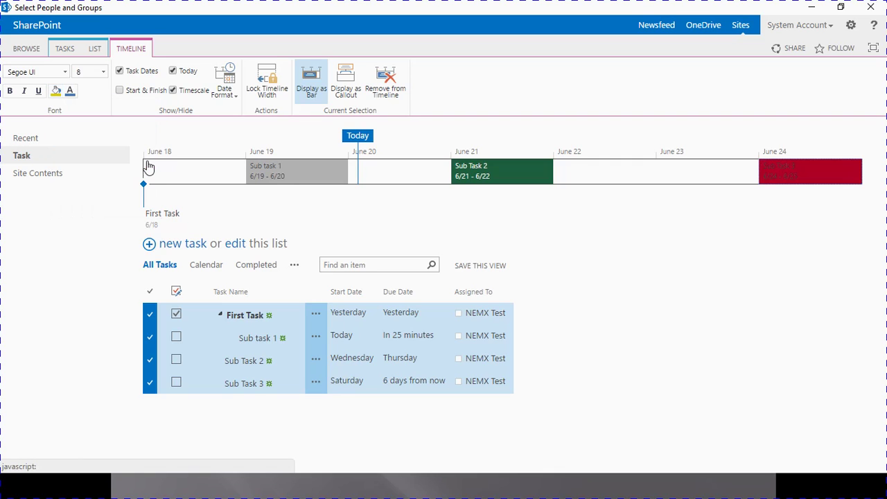
pyautogui.click(70, 92)
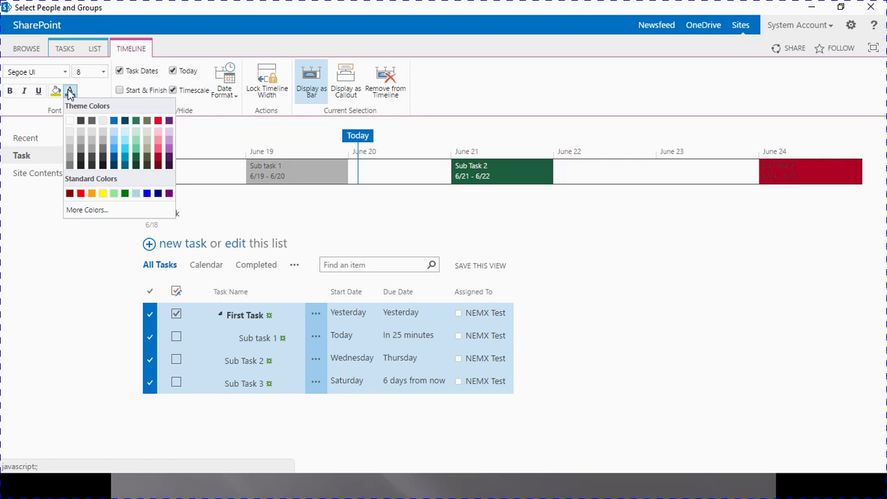
pyautogui.click(73, 126)
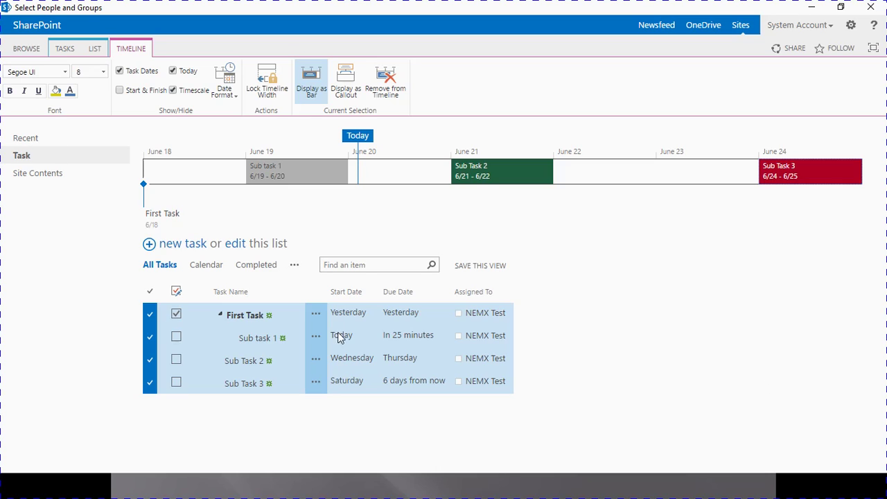
# Toggle the timeline's task dates, Today marker, and start and finish labels and restore each, and view the available date formats.
pyautogui.click(120, 72)
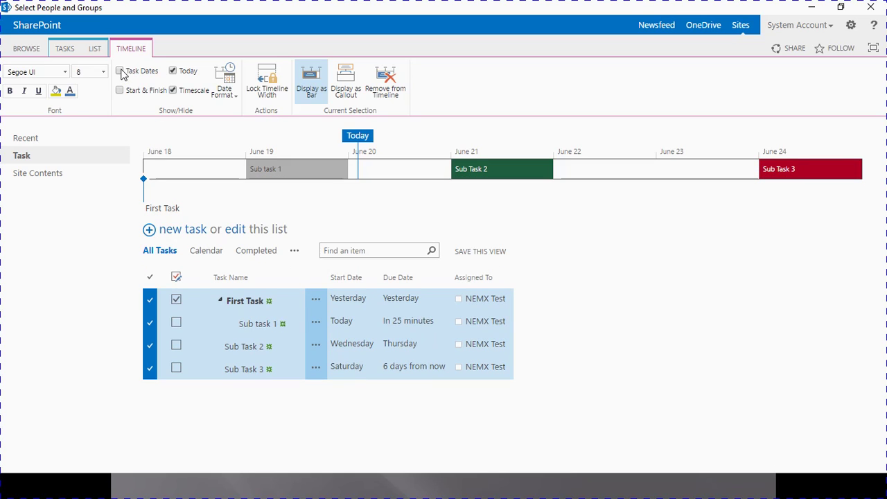
pyautogui.click(120, 72)
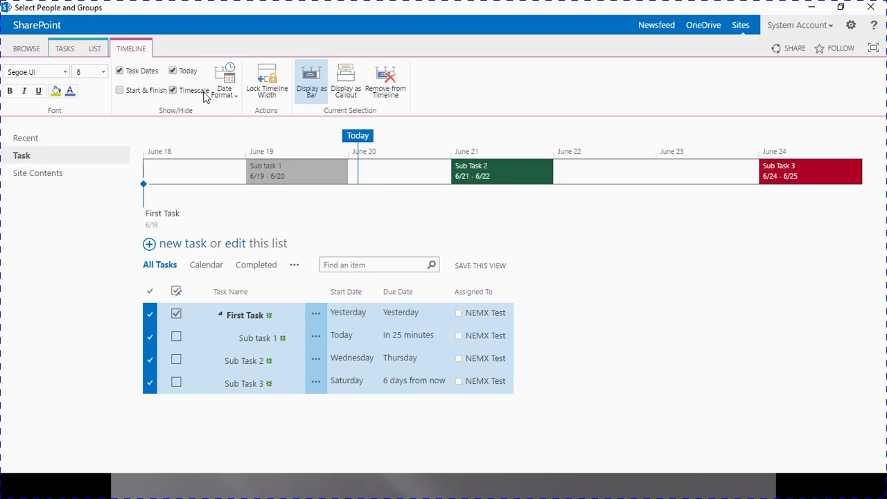
pyautogui.click(173, 71)
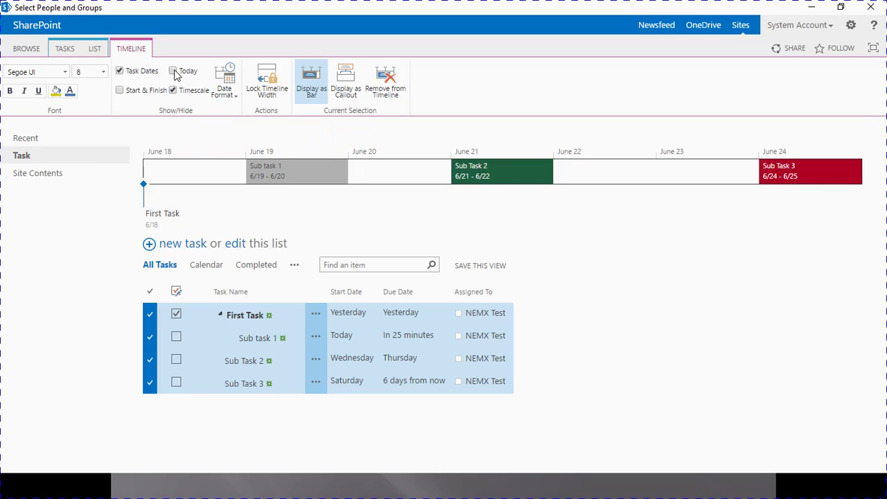
pyautogui.click(174, 71)
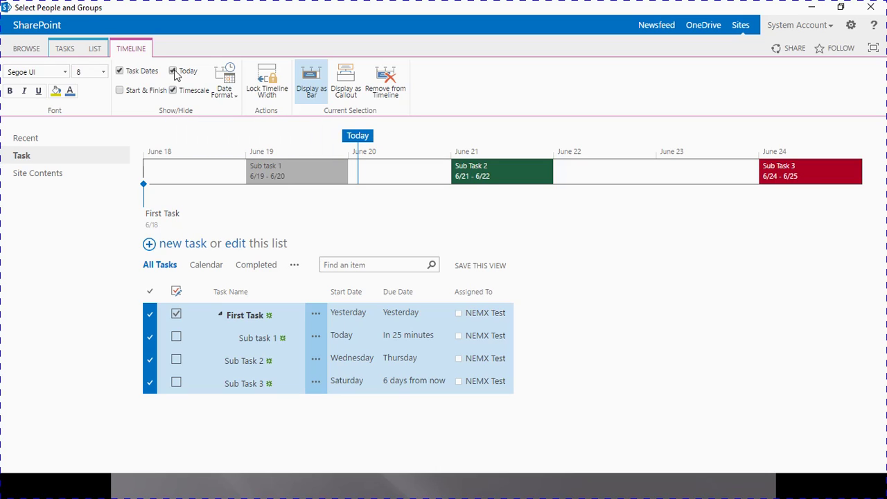
pyautogui.click(120, 92)
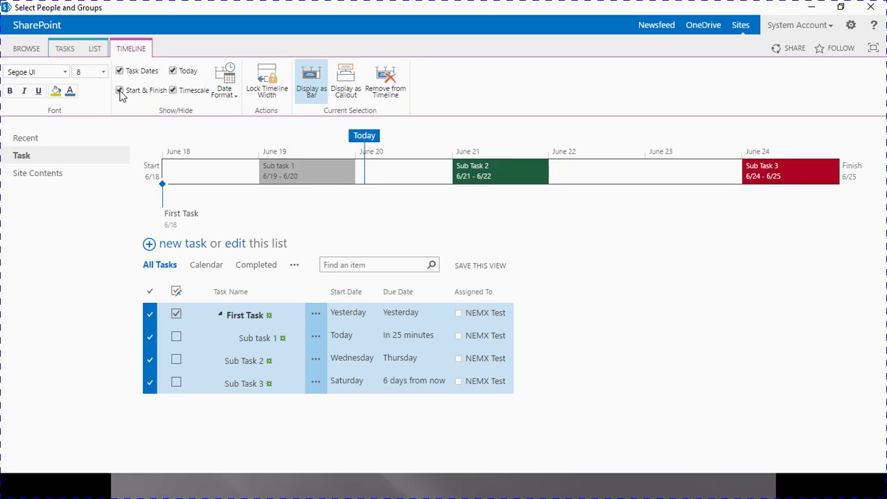
pyautogui.click(120, 91)
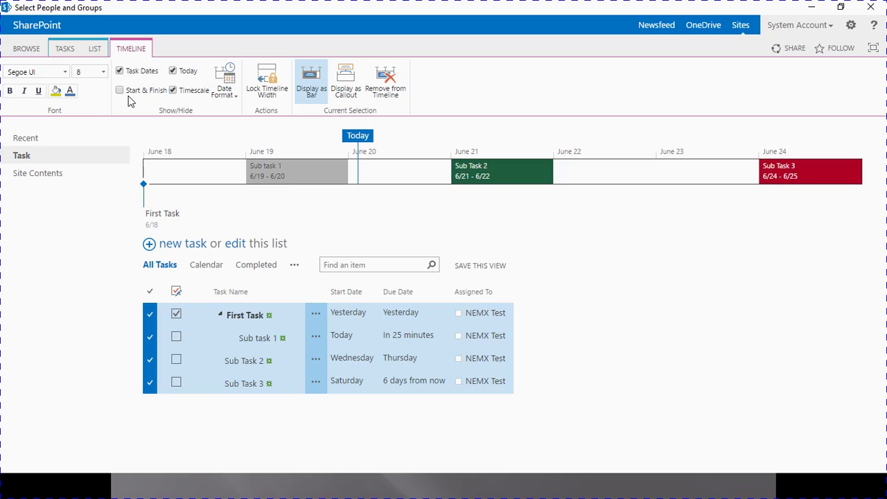
pyautogui.click(225, 97)
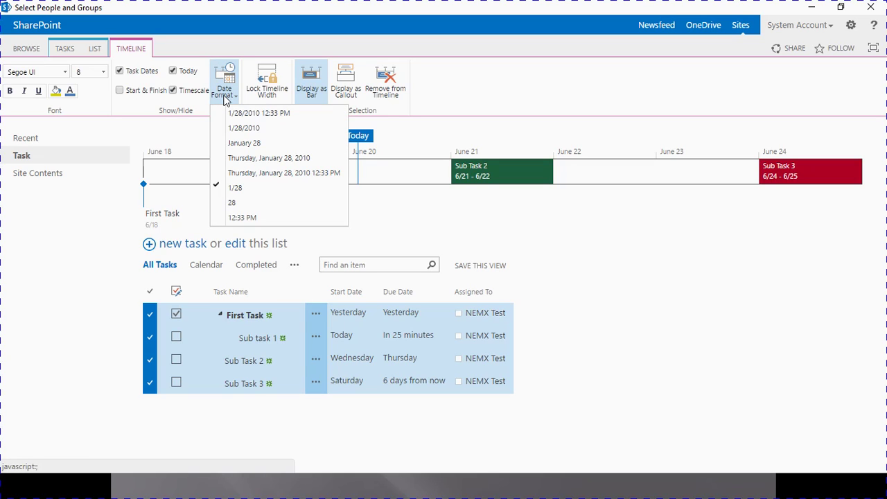
pyautogui.click(225, 97)
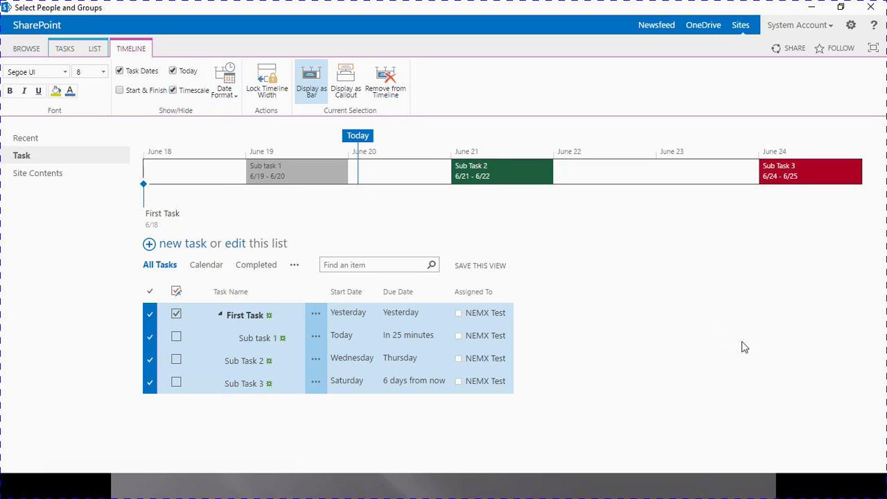
# Display Sub task 1 as a callout and move the callout below the timeline.
pyautogui.click(315, 184)
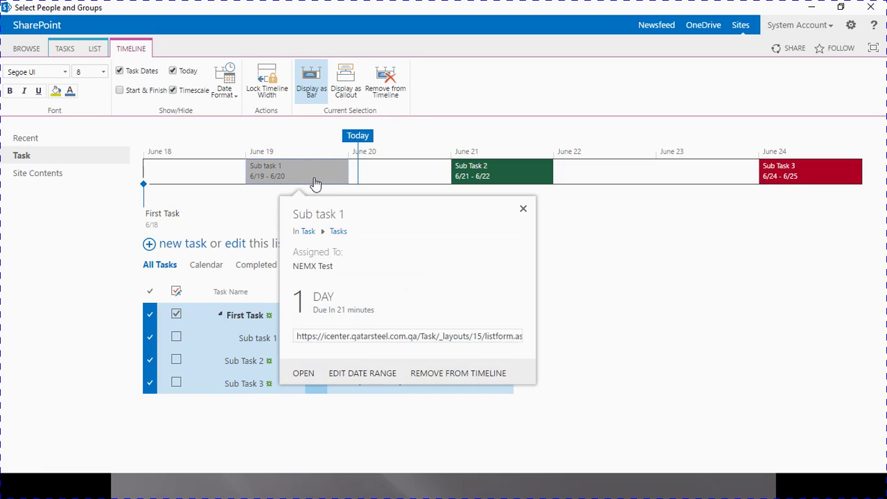
pyautogui.click(348, 82)
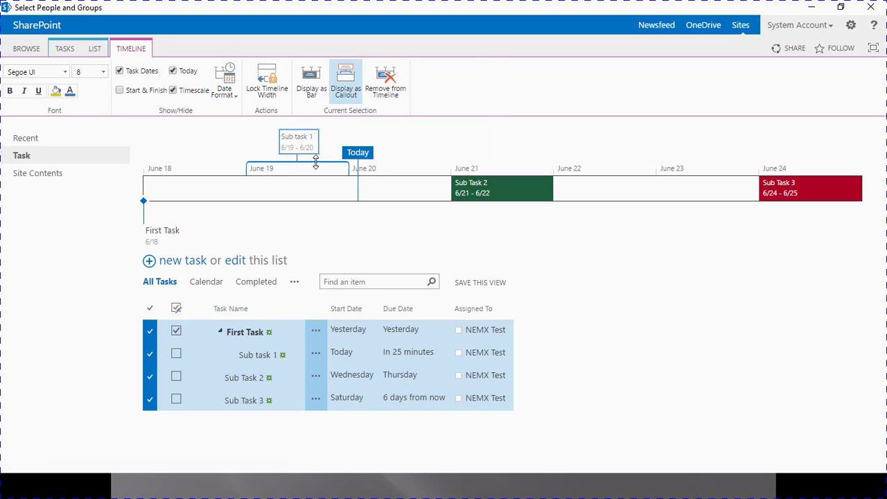
pyautogui.moveTo(316, 166); pyautogui.dragTo(340, 239)
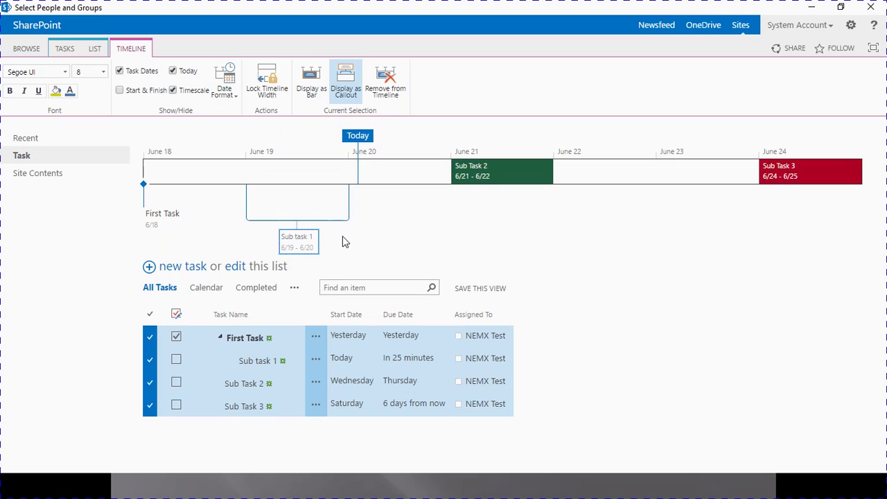
# Format the Sub task 1 timeline callout with a dark purple outline and dark purple text.
pyautogui.click(56, 91)
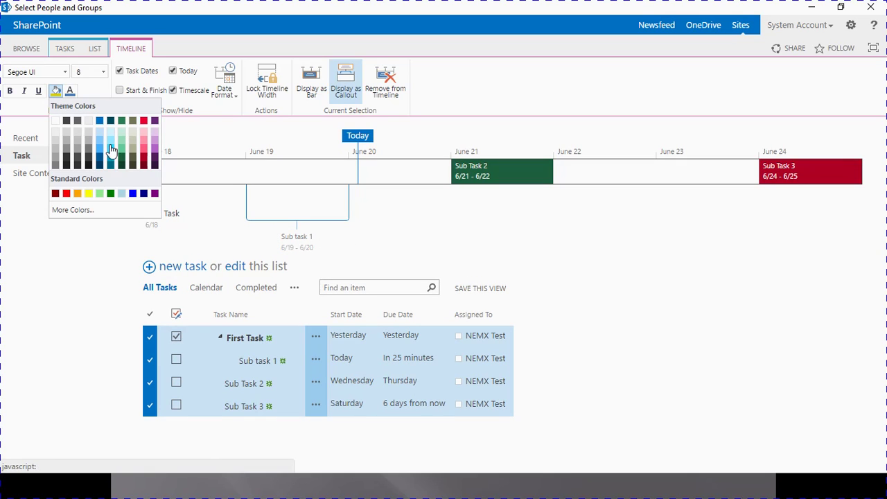
pyautogui.click(156, 167)
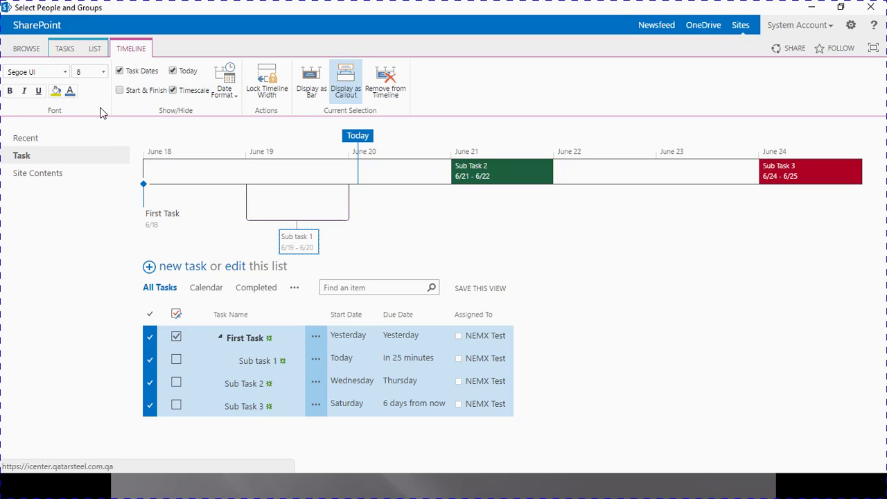
pyautogui.click(70, 90)
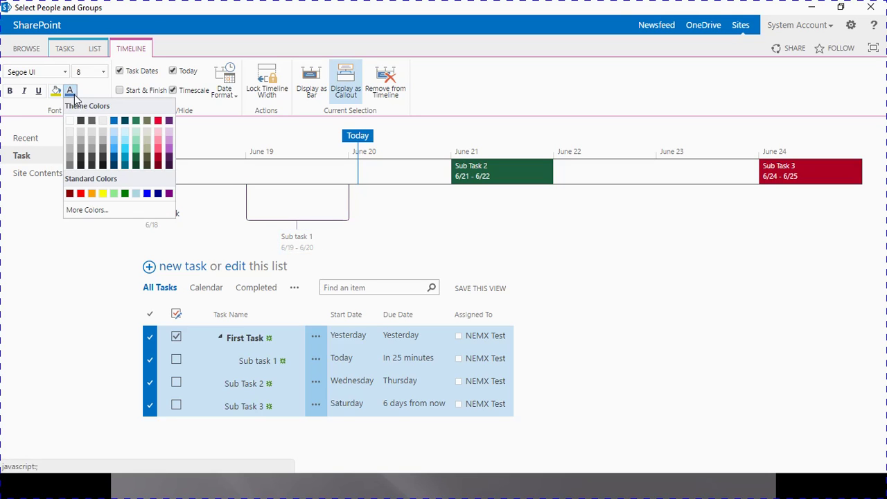
pyautogui.click(98, 136)
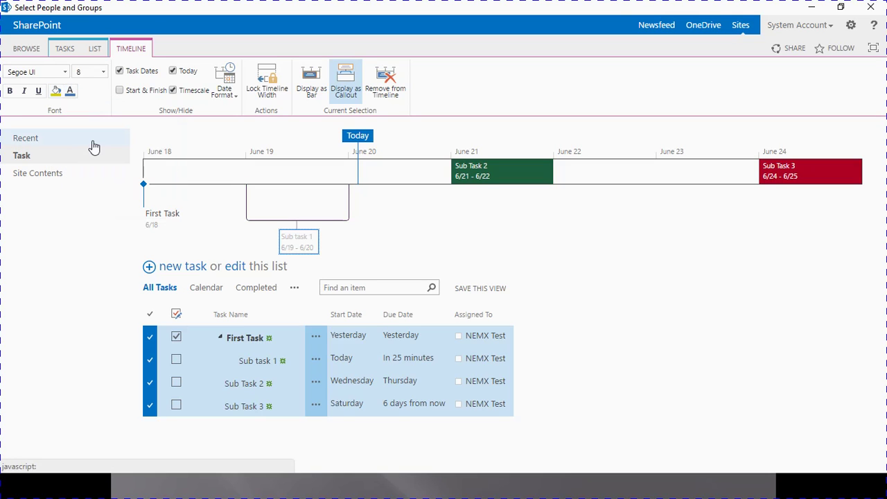
pyautogui.click(70, 91)
pyautogui.click(172, 165)
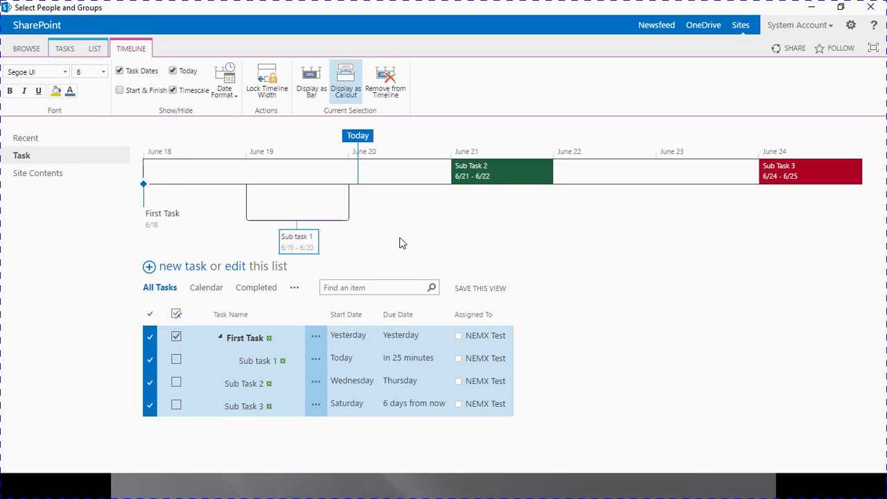
# Try to display First Task as a bar on the timeline and dismiss its details.
pyautogui.click(164, 222)
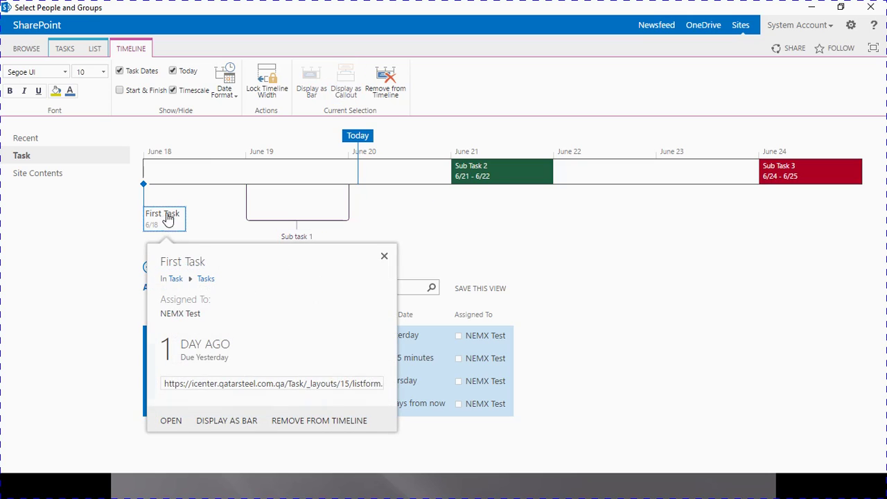
pyautogui.click(311, 92)
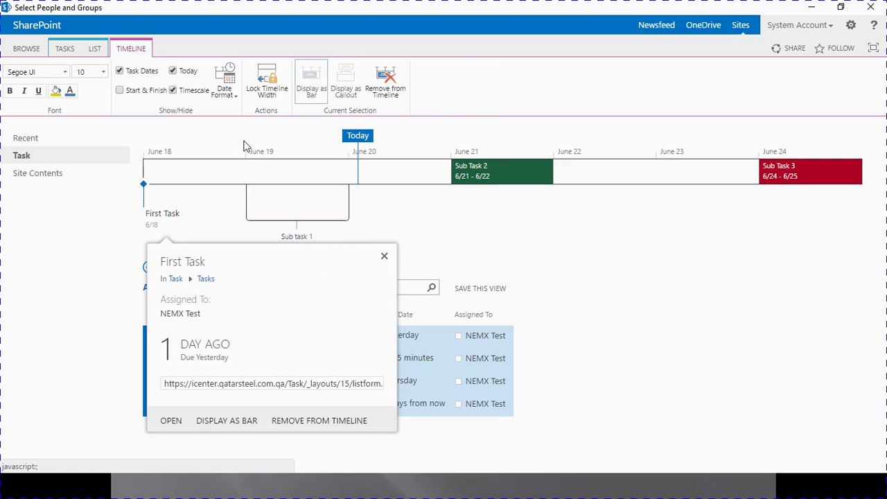
pyautogui.click(506, 234)
# Display Sub Task 2 as a callout and move the callout below the timeline, under June 22.
pyautogui.click(492, 178)
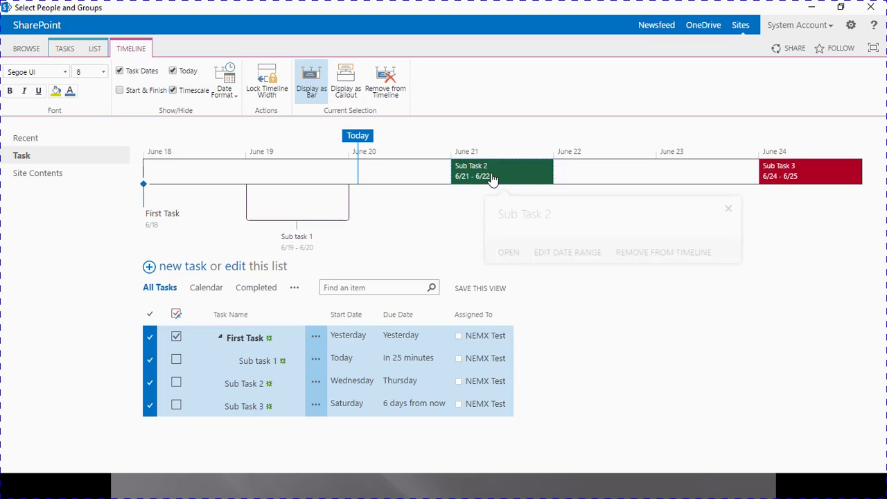
pyautogui.click(346, 90)
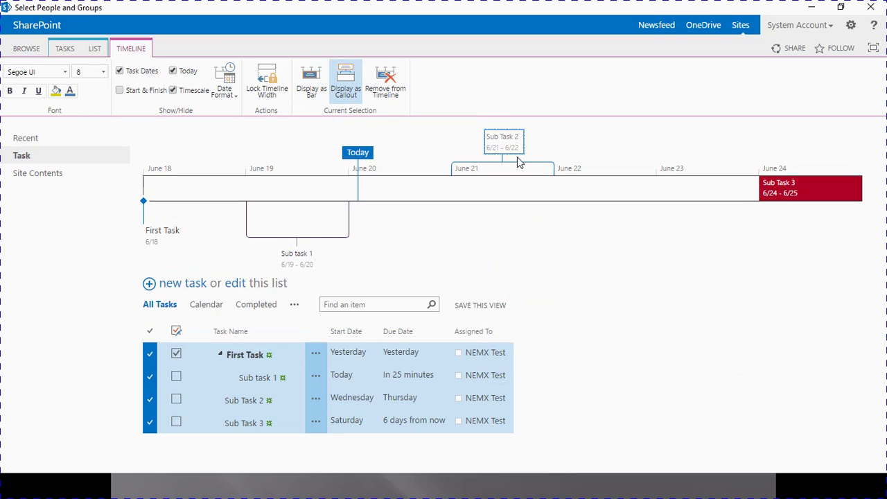
pyautogui.moveTo(519, 147); pyautogui.dragTo(635, 280)
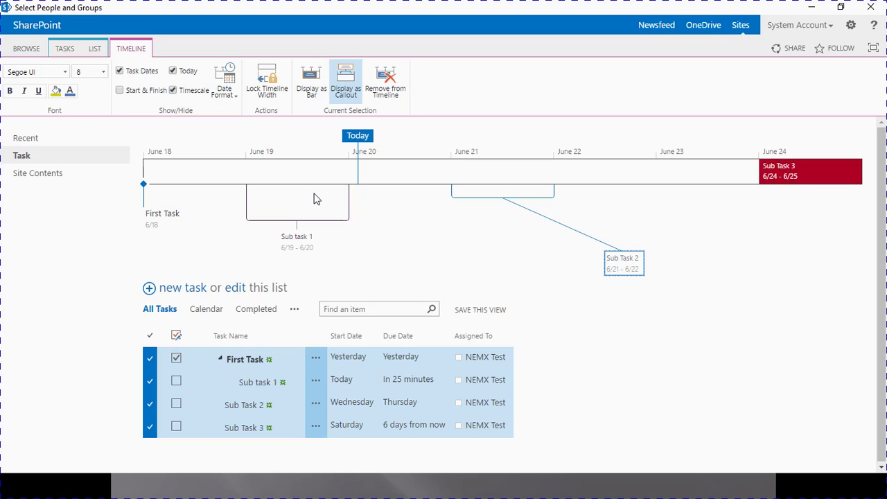
# Format the Sub Task 2 timeline callout with the darkest brown theme outline and pink text.
pyautogui.click(59, 92)
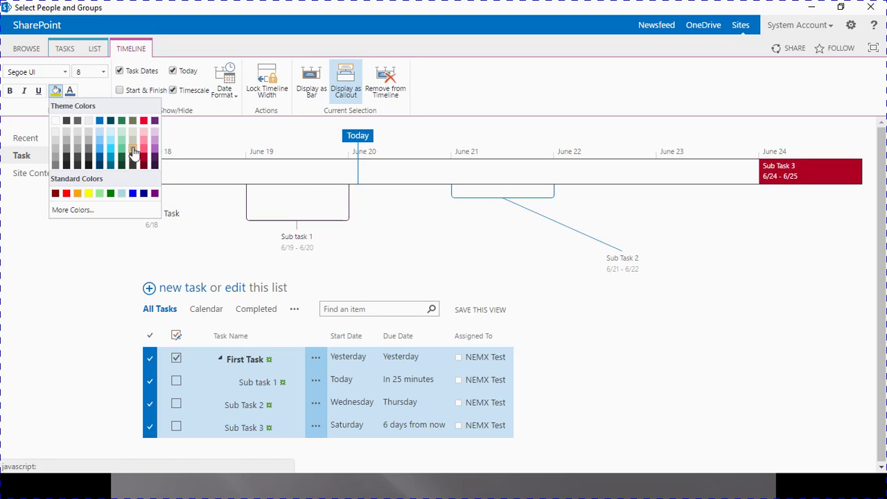
pyautogui.click(134, 166)
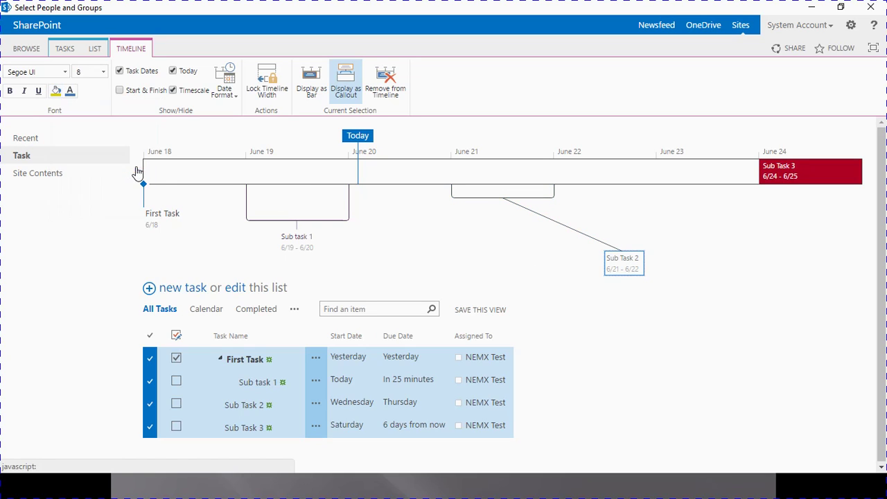
pyautogui.click(69, 91)
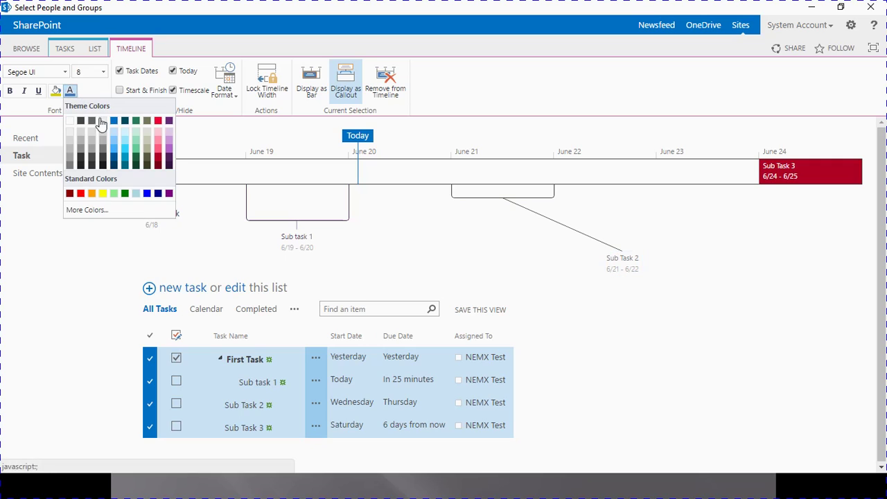
pyautogui.click(162, 142)
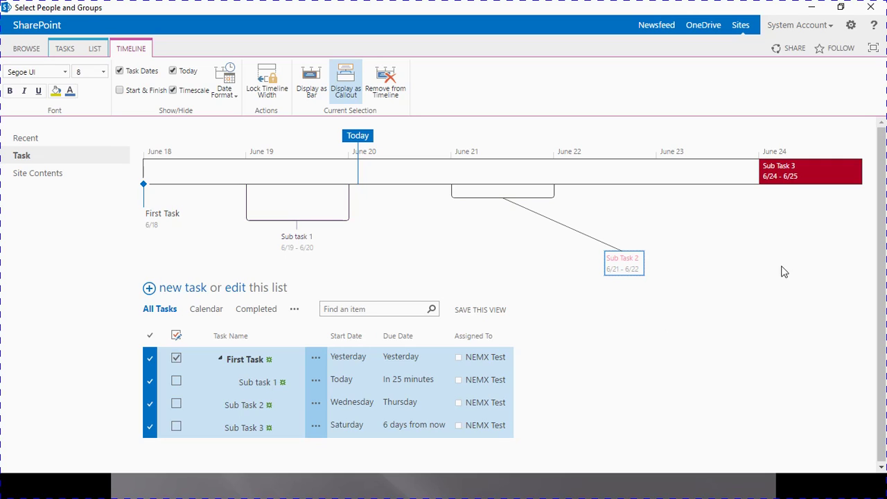
# Deselect all tasks in the list and remove Sub task 1 from the timeline.
pyautogui.click(149, 337)
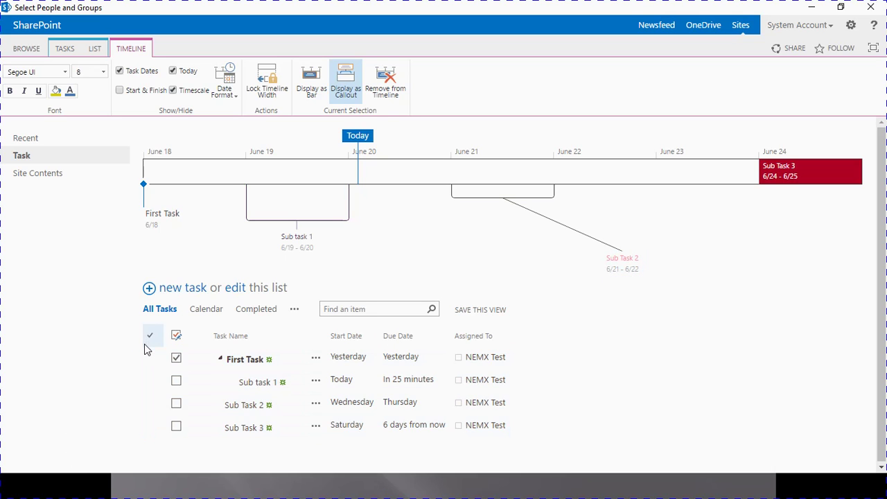
pyautogui.click(316, 382)
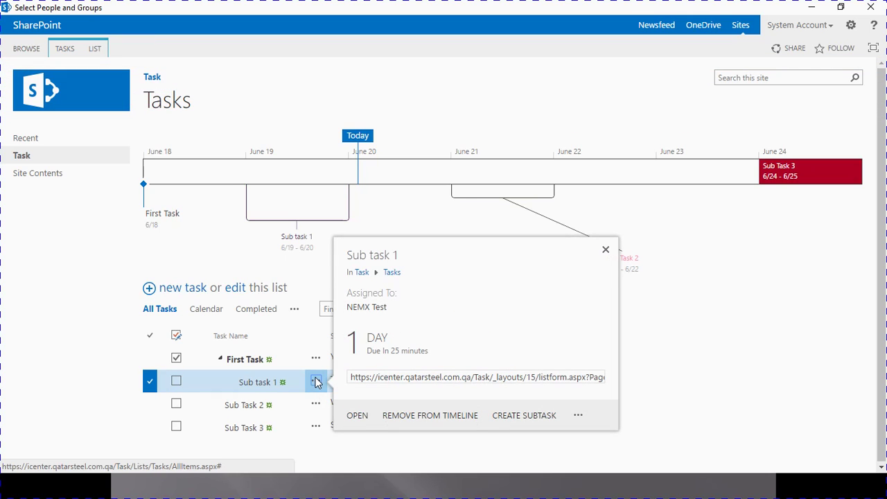
pyautogui.click(420, 419)
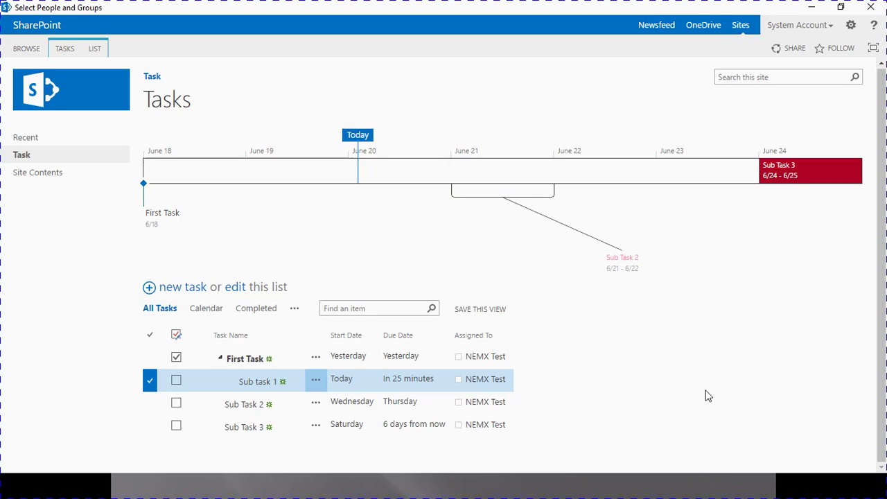
pyautogui.press('super+Tab')
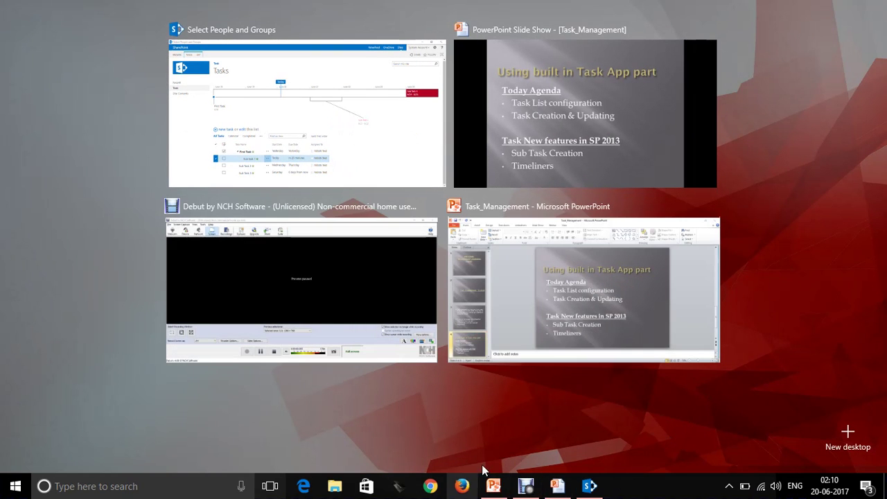
pyautogui.click(526, 486)
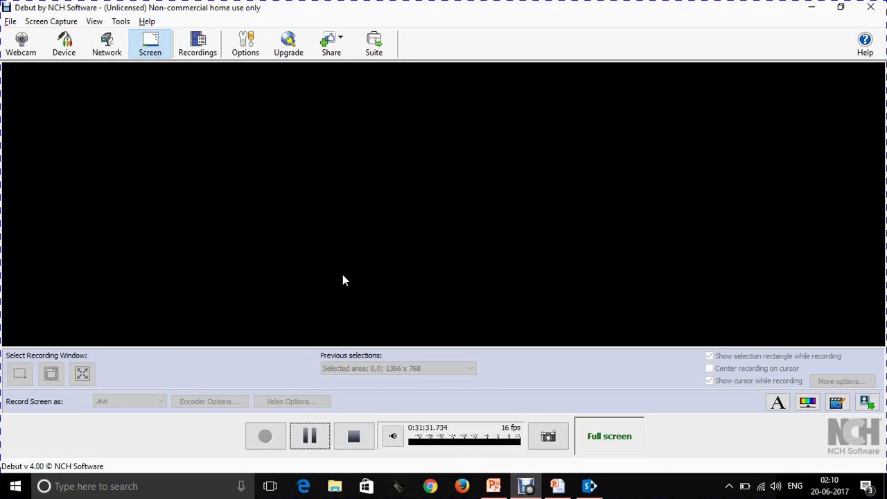